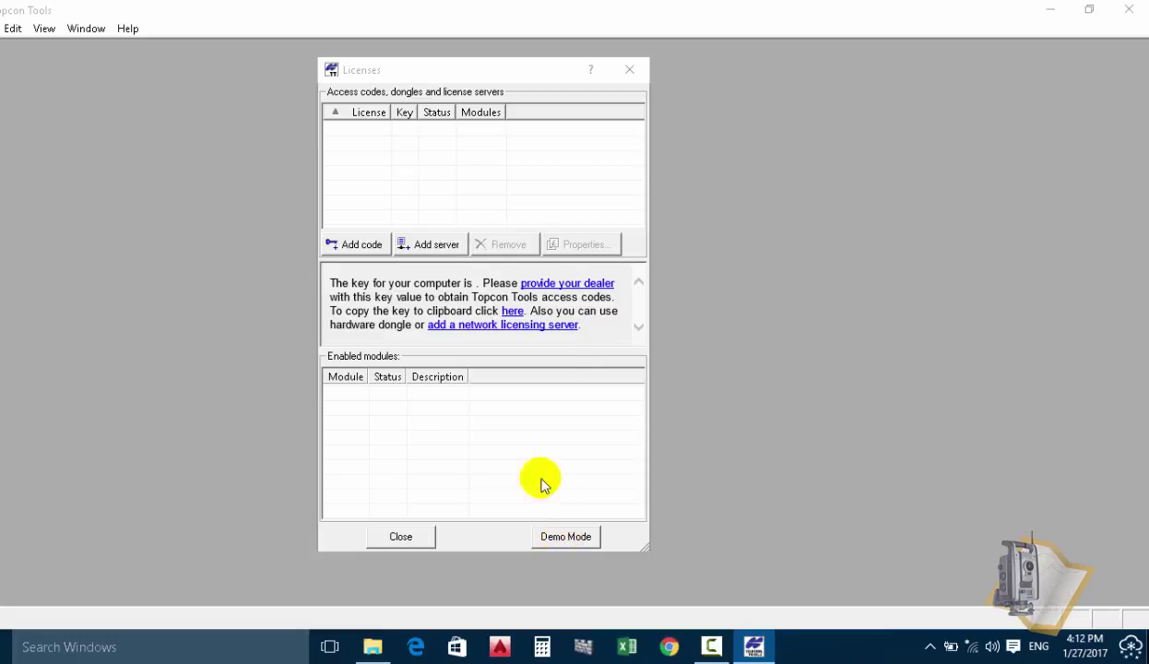
Start the program in demo mode and open the existing job 1-7-2017test
click(566, 538)
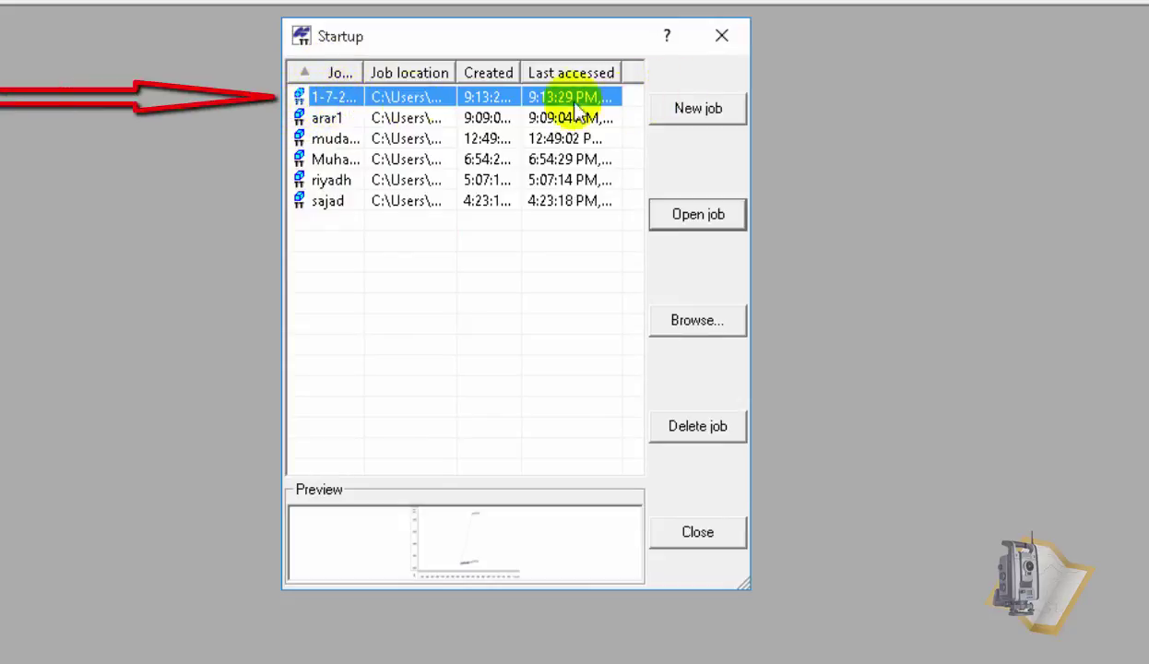
click(336, 201)
click(339, 180)
click(339, 159)
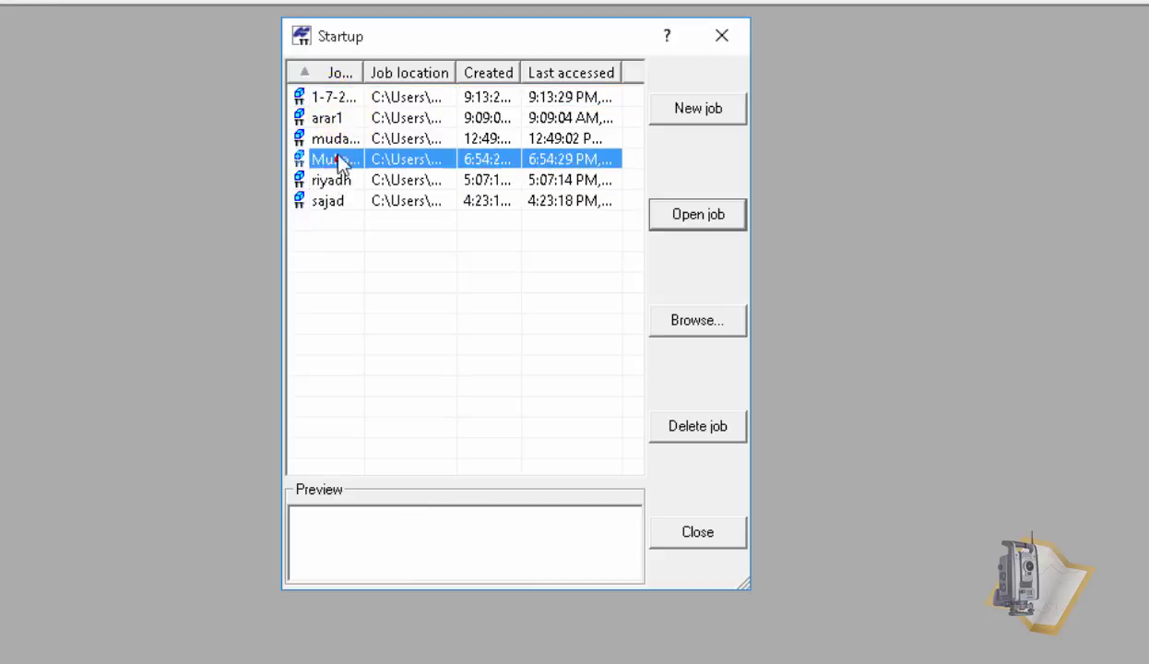
click(337, 138)
click(332, 117)
click(329, 99)
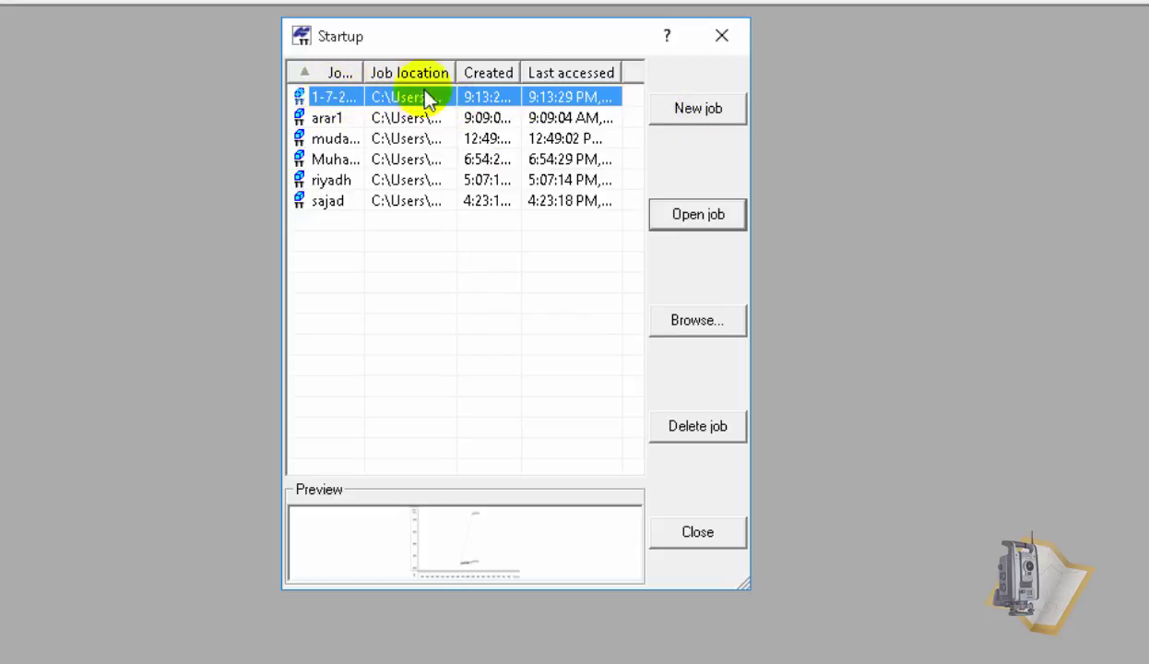
click(698, 213)
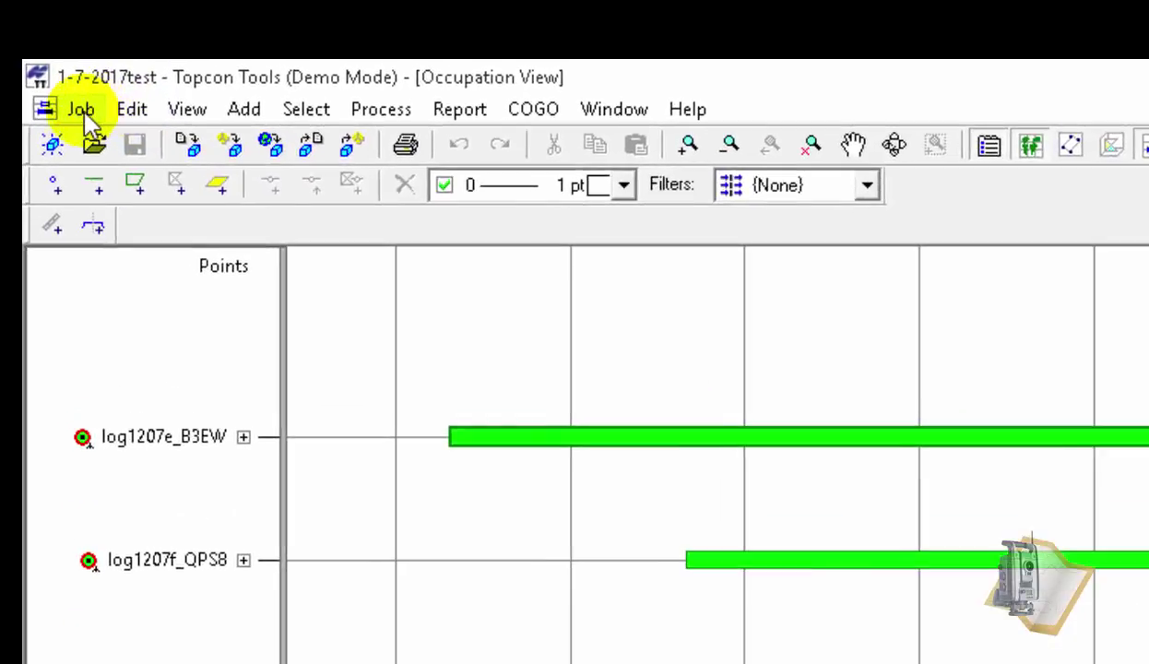
click(81, 110)
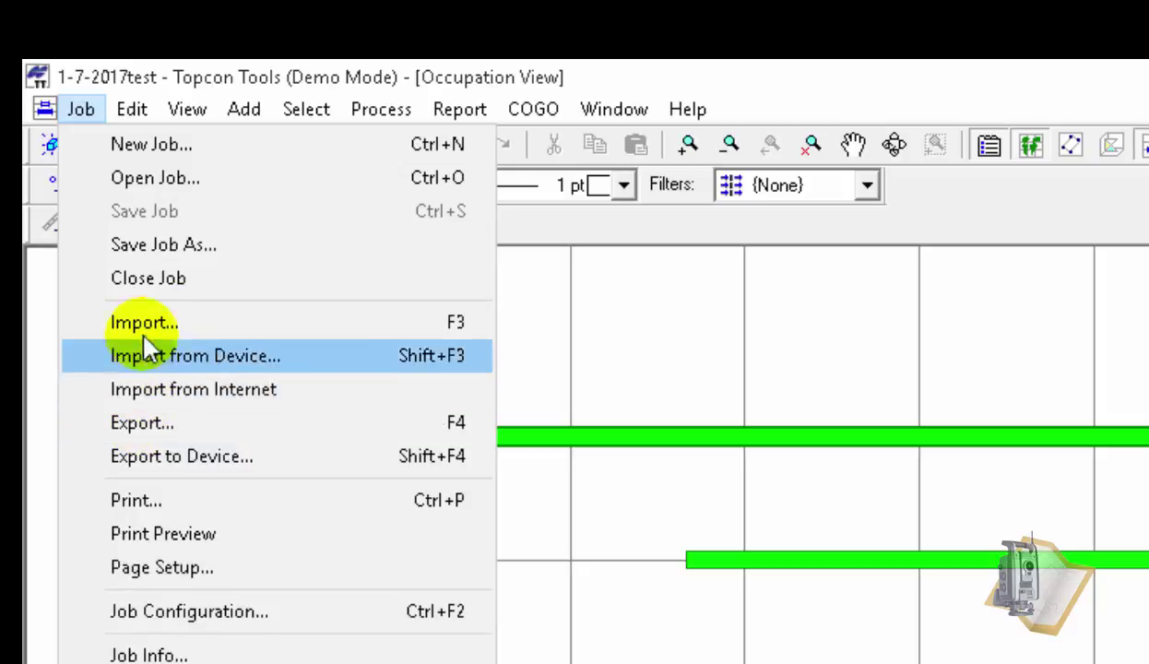
click(184, 112)
click(184, 112)
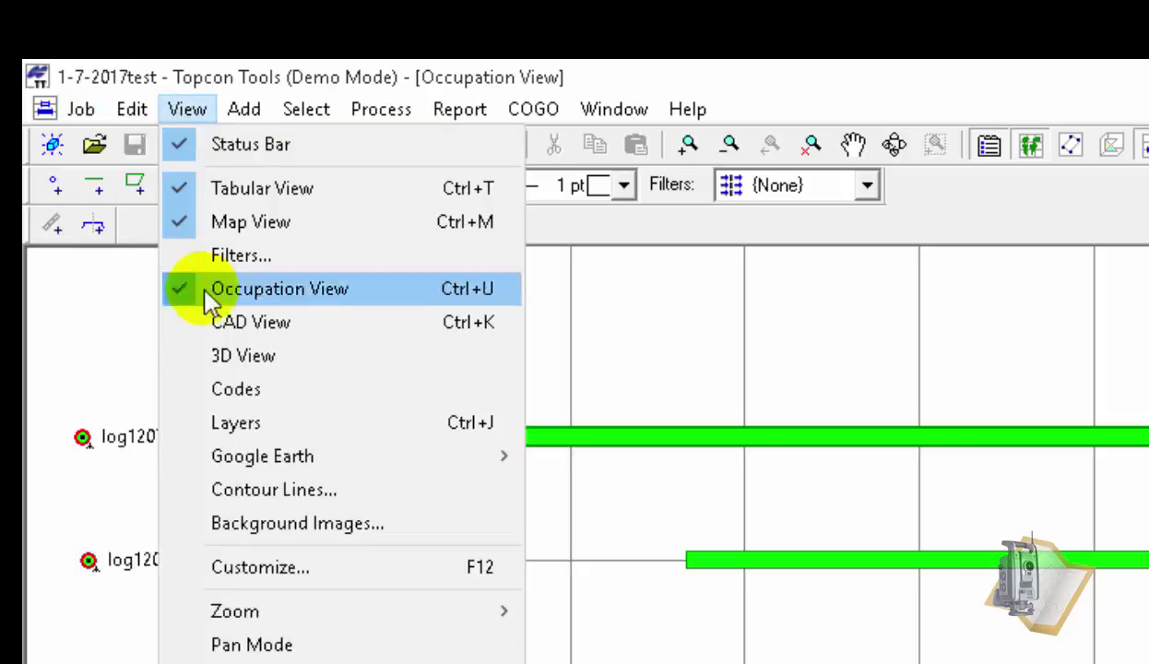
click(265, 424)
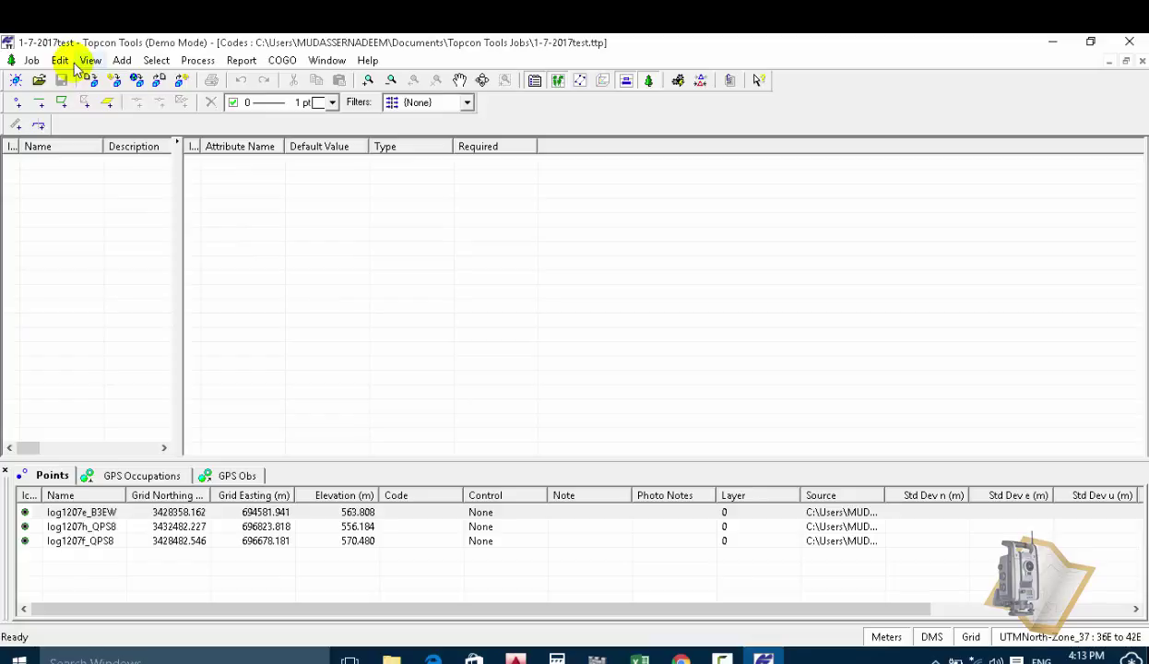
key(ctrl+Tab)
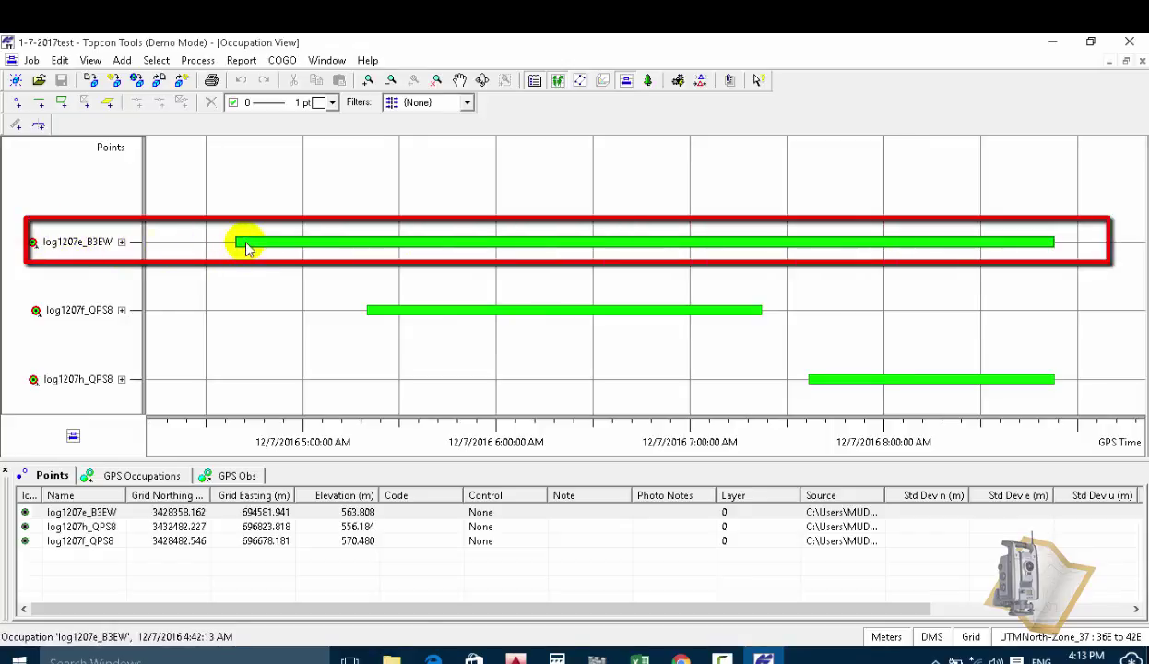
Expand the log1207e_B3EW occupation to show its individual satellite tracks
mouse_move(247, 249)
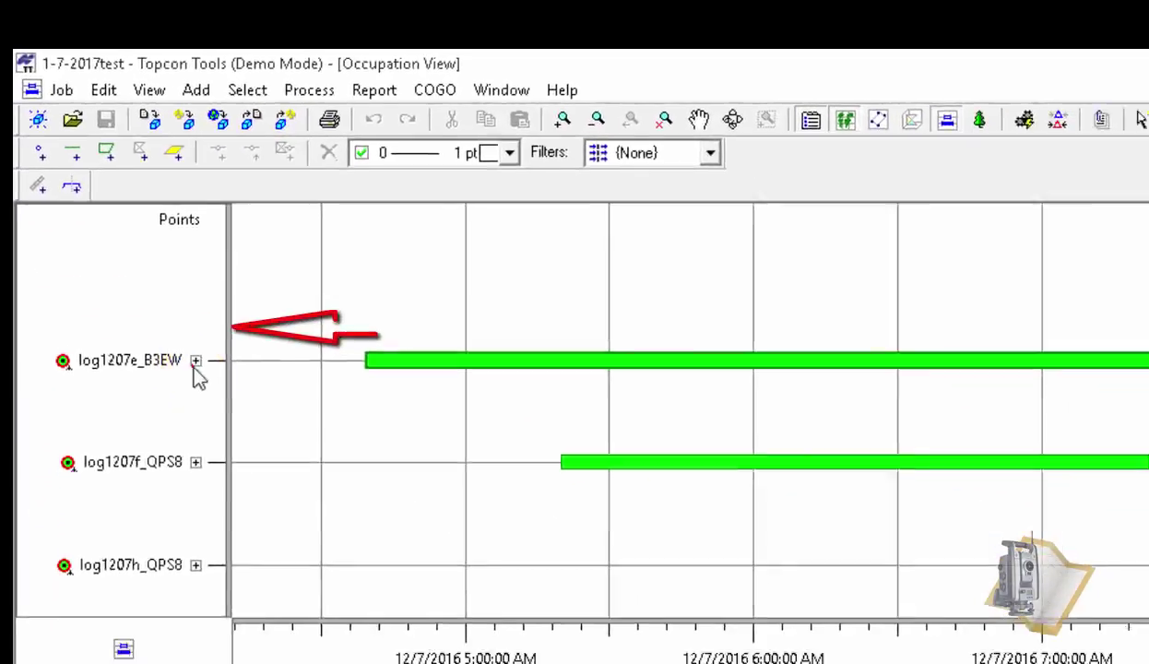
click(170, 319)
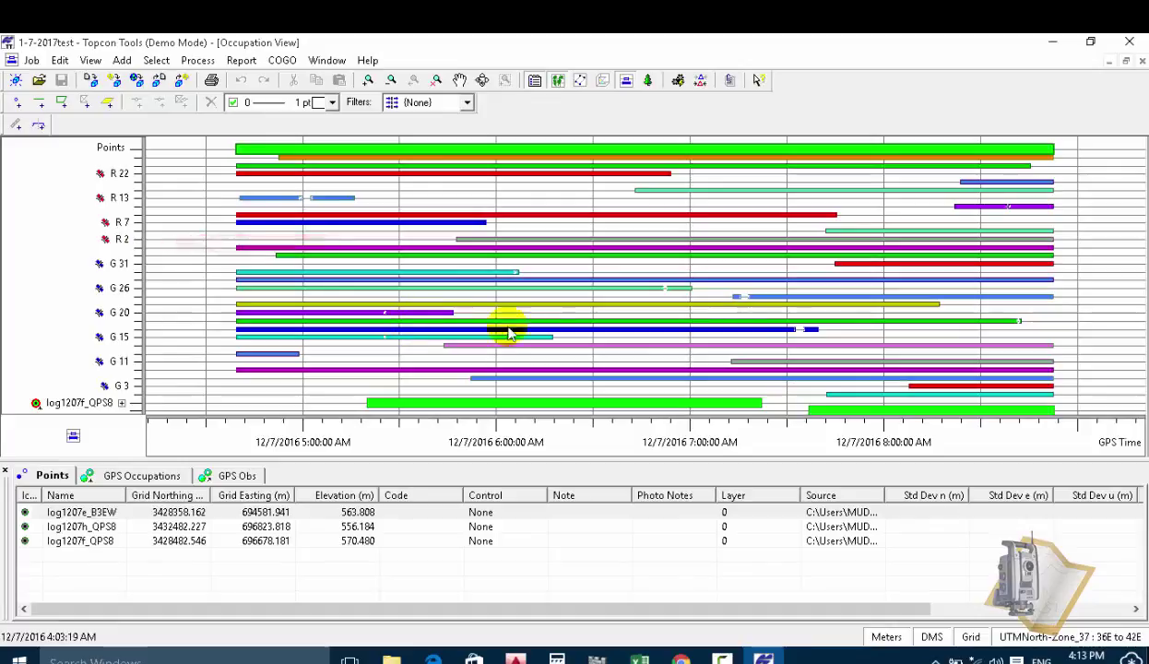
scroll(507, 332, down, 3)
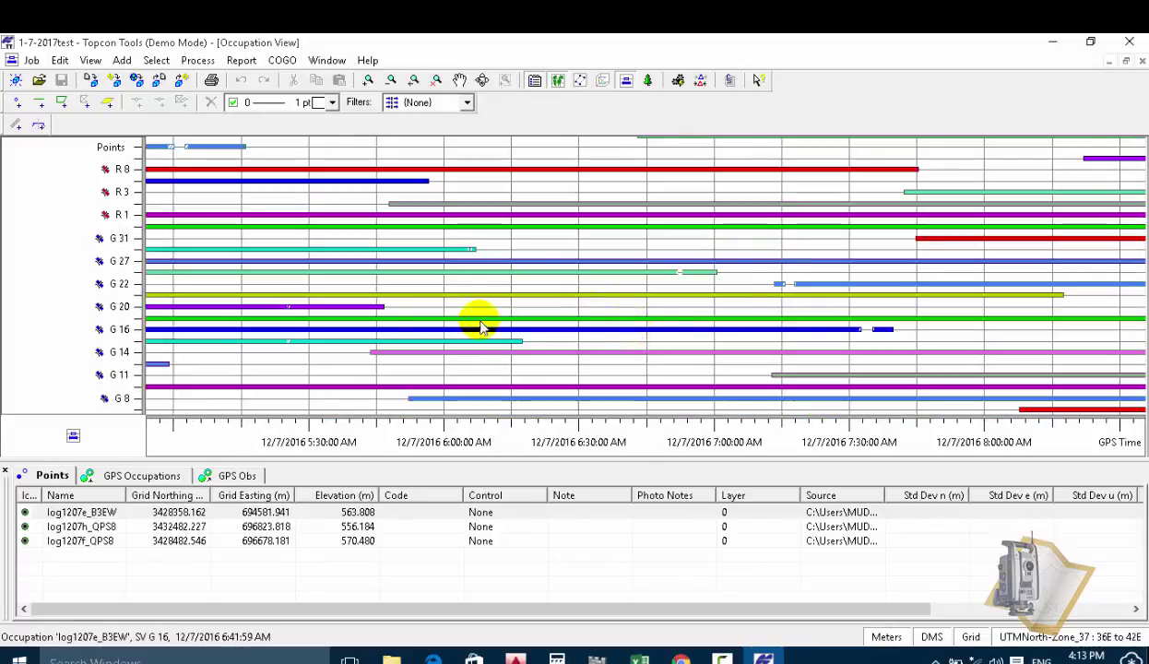
scroll(277, 166, up, 2)
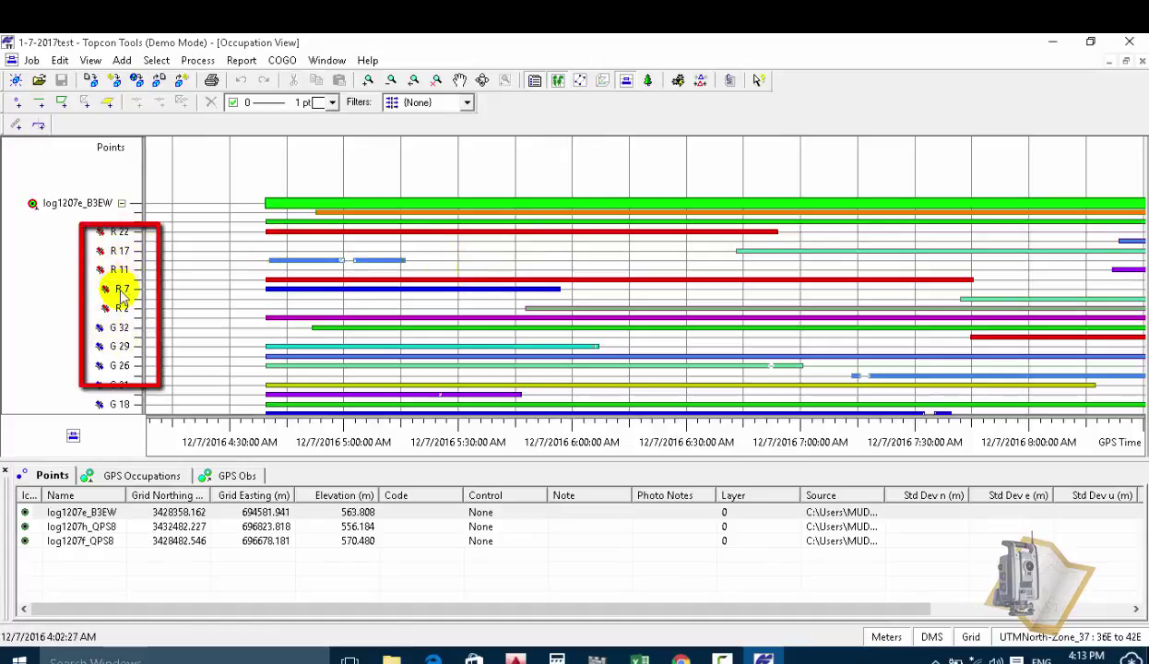
scroll(122, 293, up, 1)
scroll(360, 266, up, 1)
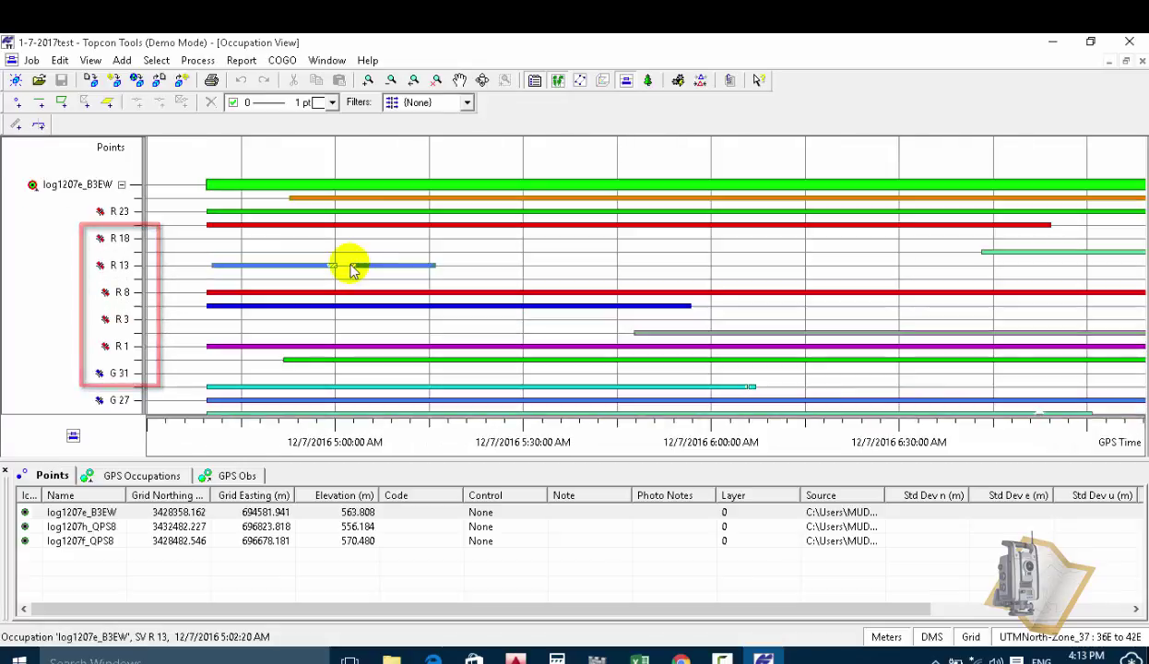
Disable the R 13 data of log1207e_B3EW on both edges of the signal gap just after 5:00 AM
scroll(349, 267, up, 1)
scroll(343, 265, up, 1)
scroll(341, 271, up, 1)
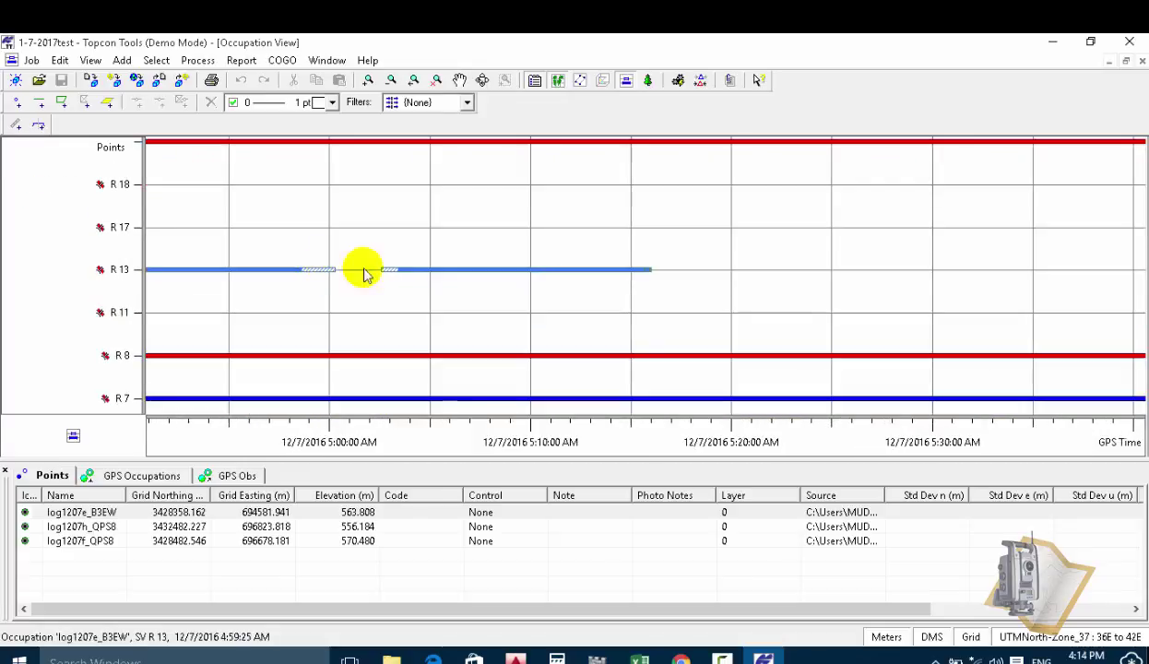
drag(302, 244, 371, 289)
right_click(341, 249)
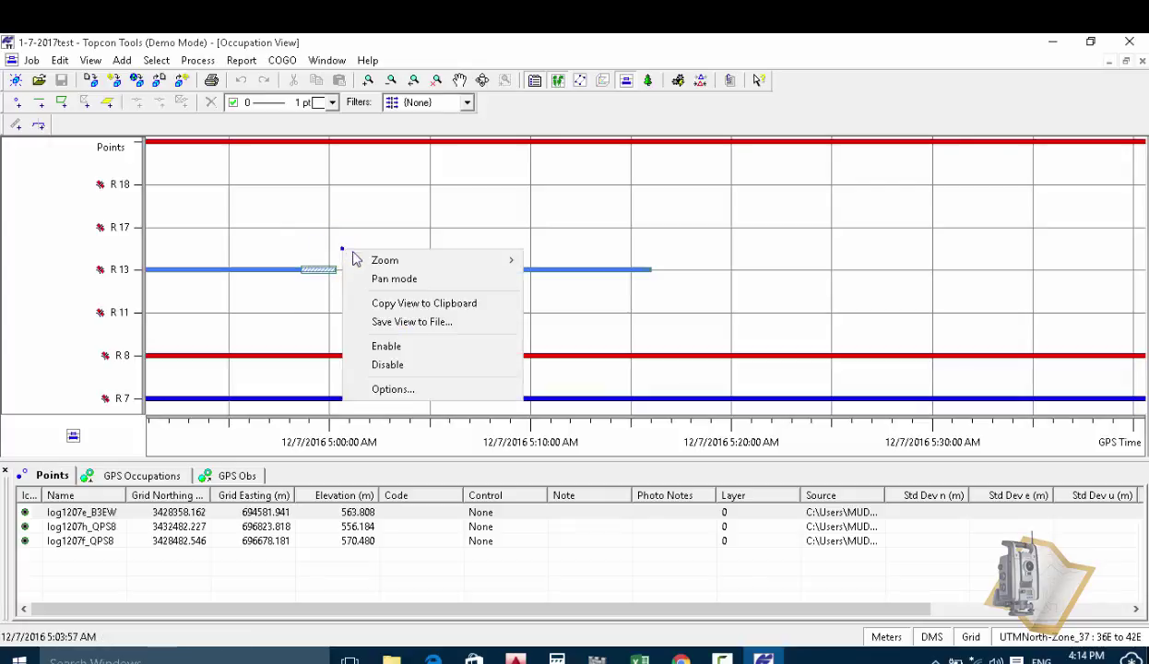
click(388, 365)
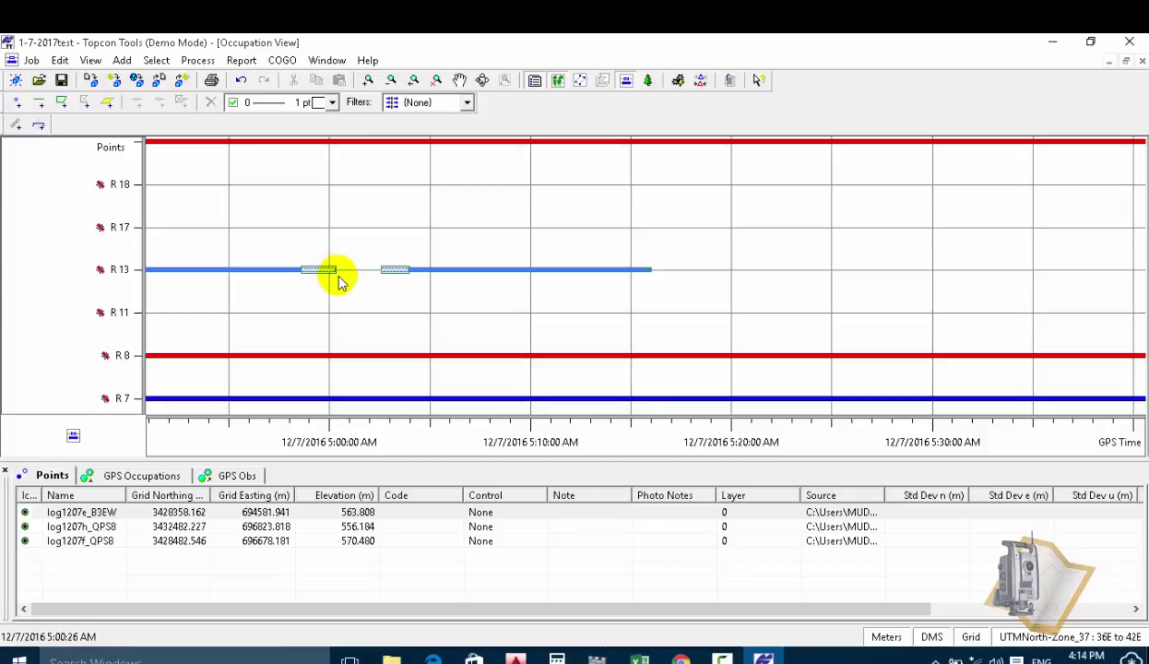
Collapse the satellite tracks of the log1207e_B3EW occupation
scroll(353, 269, down, 5)
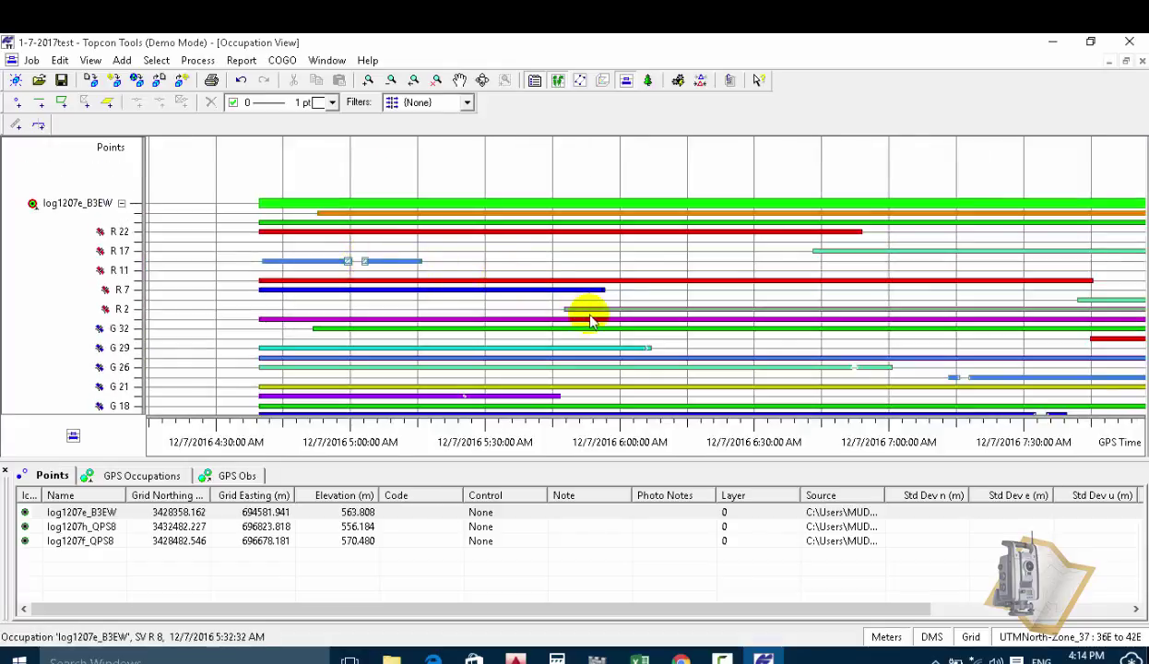
scroll(609, 294, down, 2)
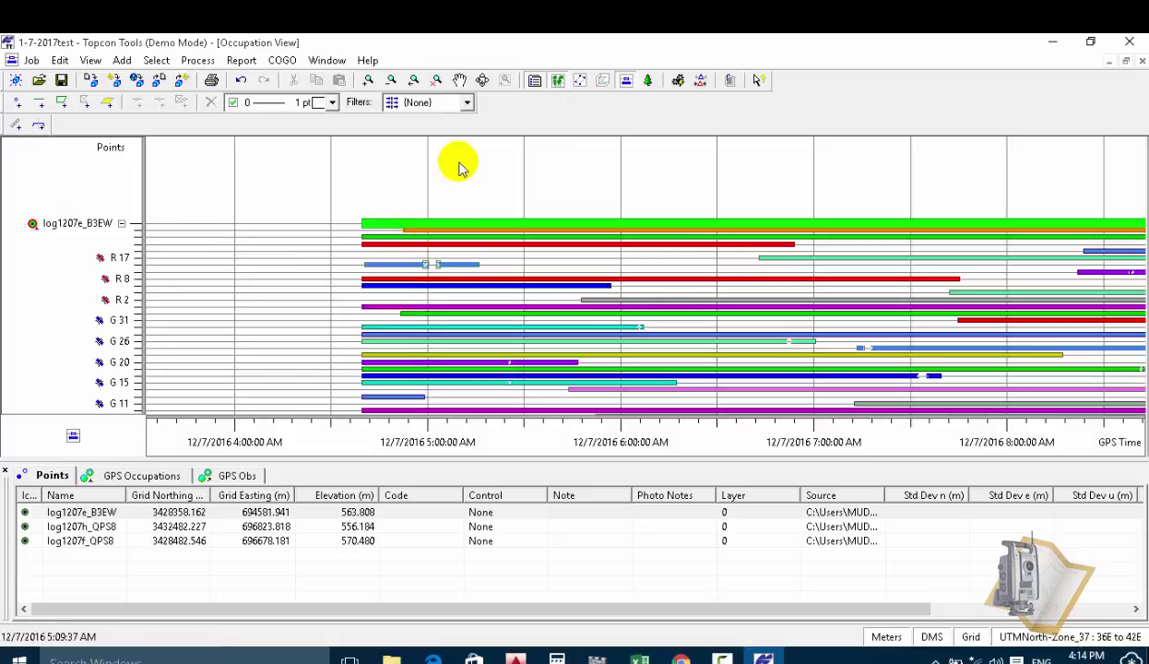
scroll(304, 230, down, 2)
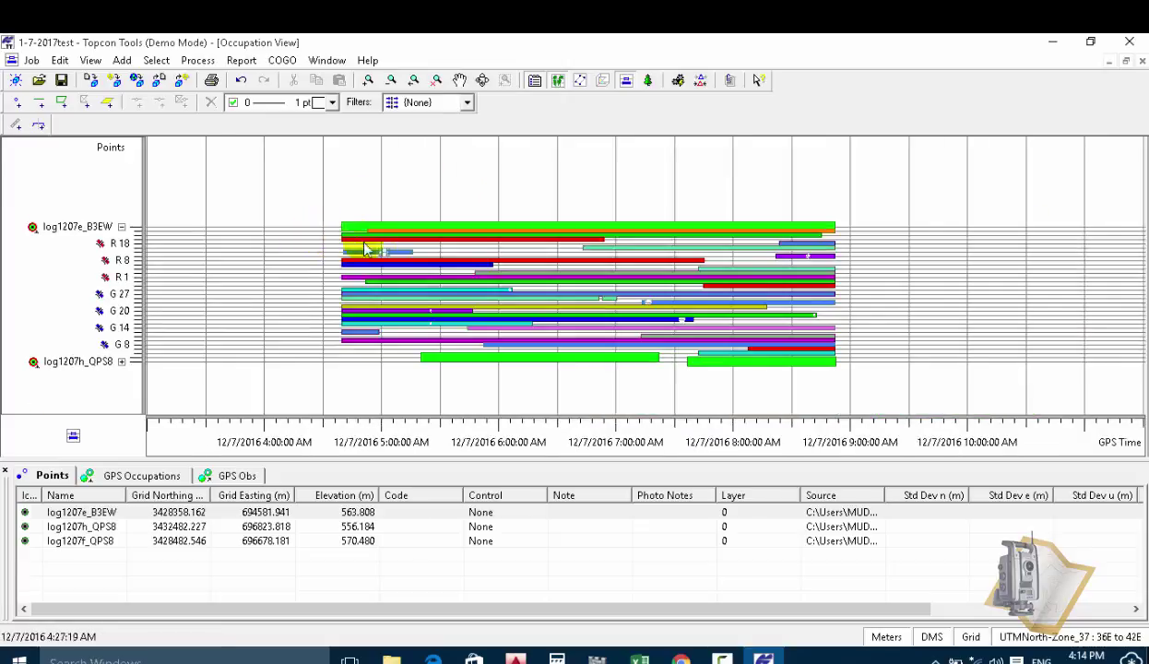
click(121, 227)
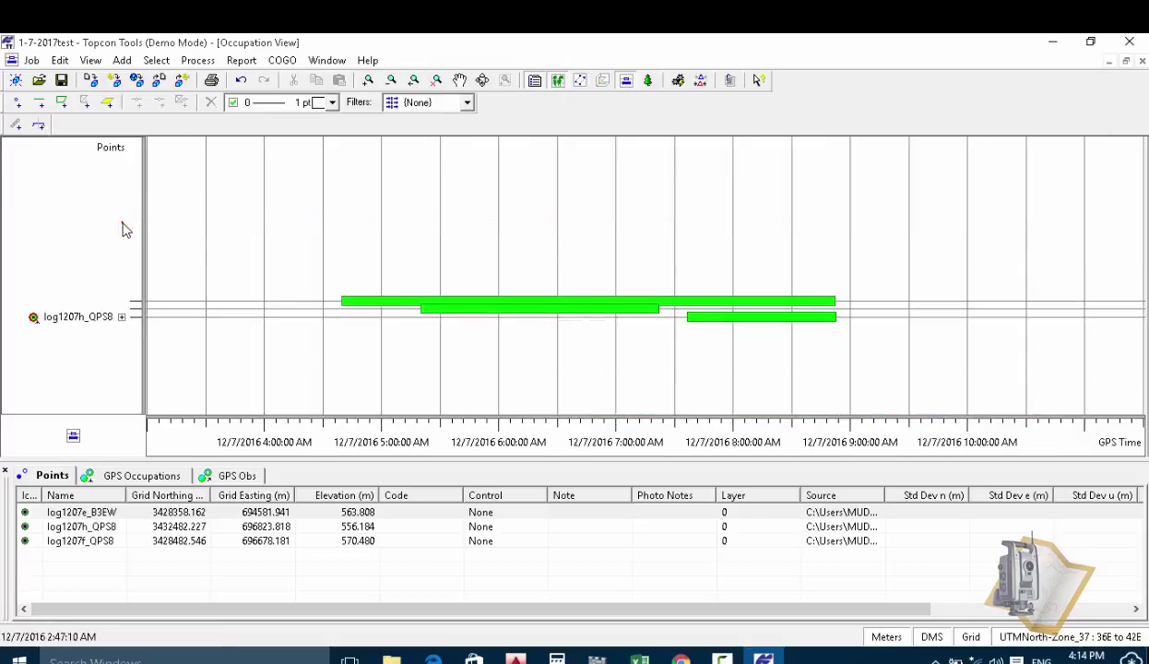
Compare the time spans of the log1207e_B3EW, log1207f_QPS8 and log1207h_QPS8 occupations
scroll(406, 316, up, 4)
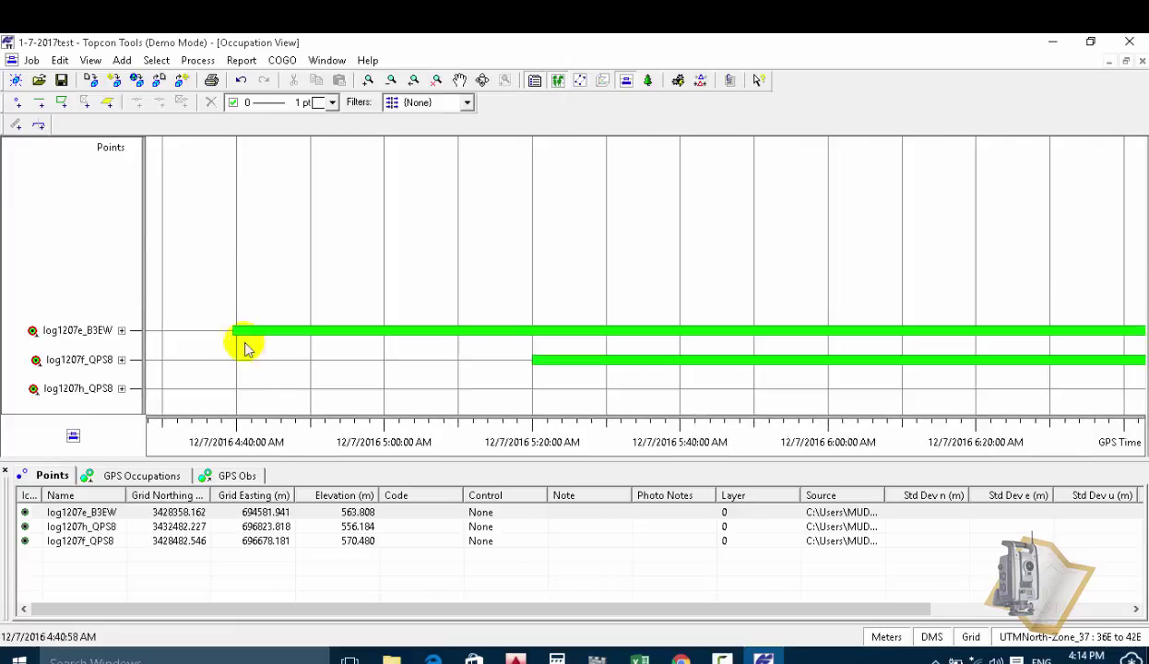
scroll(231, 254, down, 1)
scroll(418, 305, down, 1)
scroll(811, 295, up, 1)
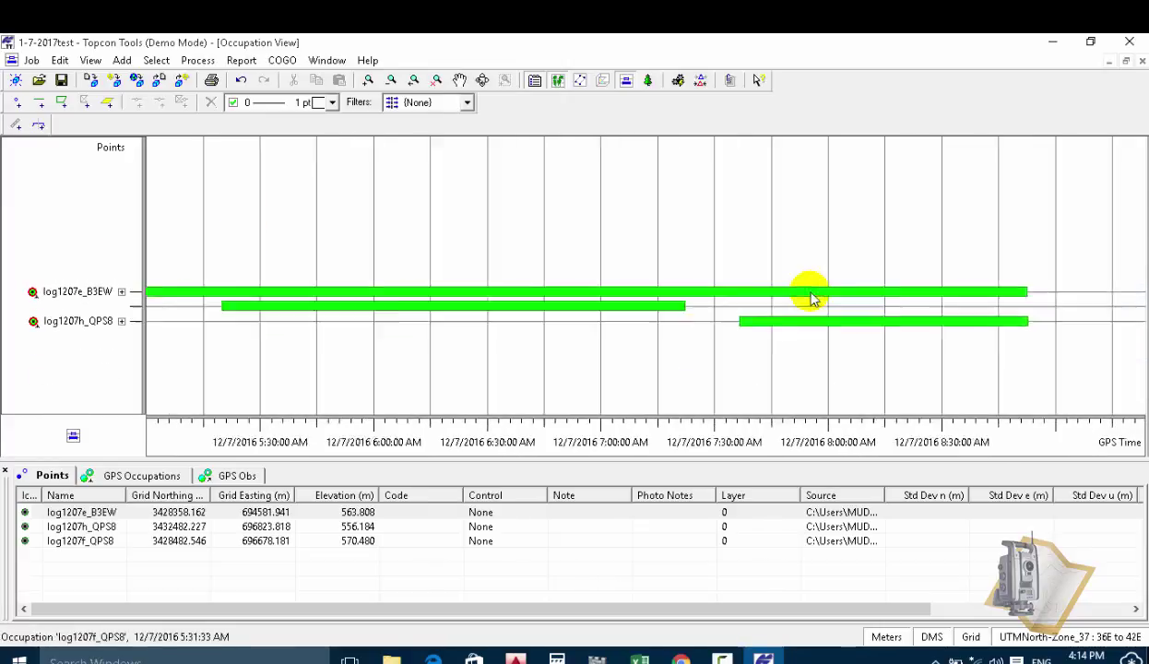
scroll(258, 304, up, 1)
scroll(212, 297, down, 1)
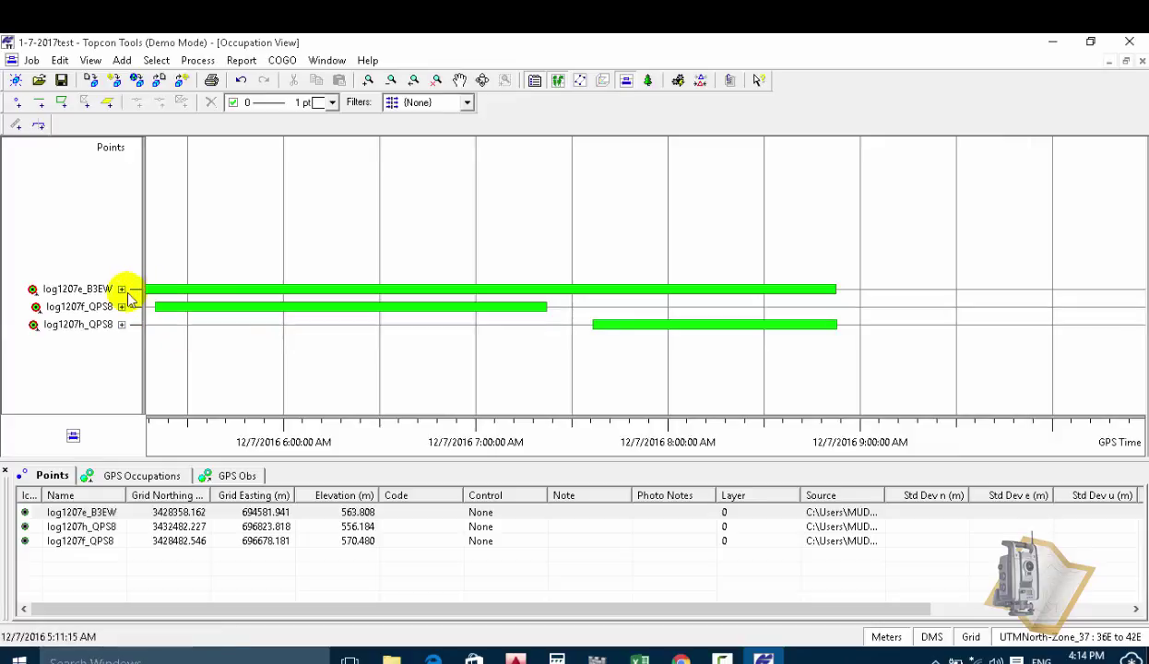
scroll(147, 312, up, 3)
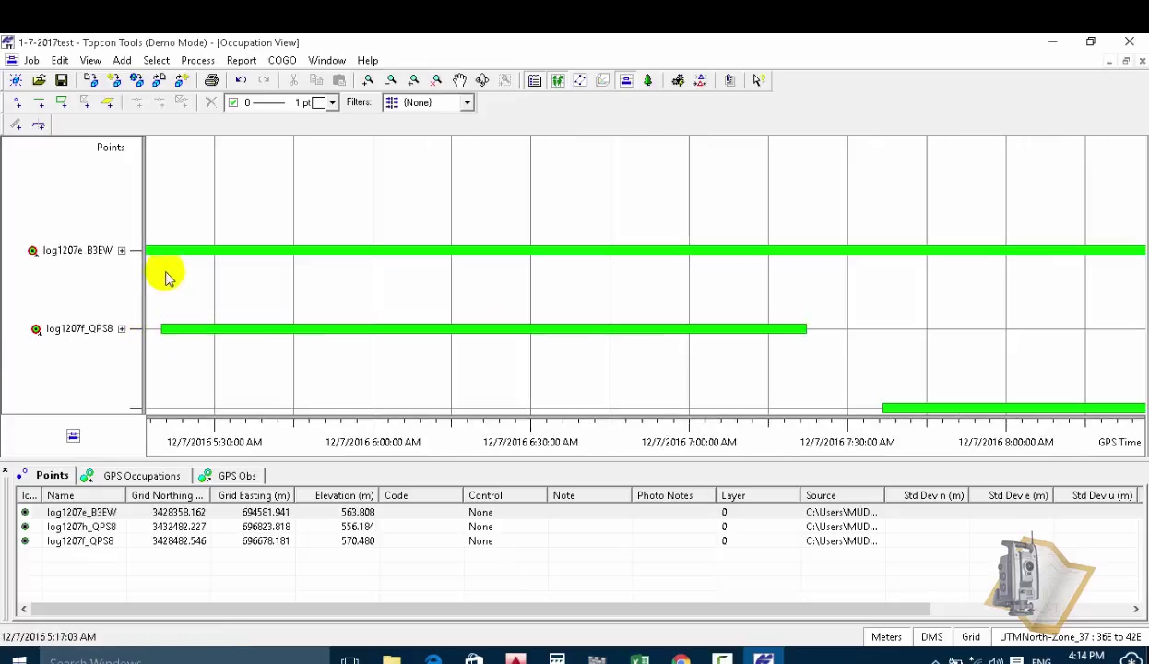
scroll(287, 197, down, 2)
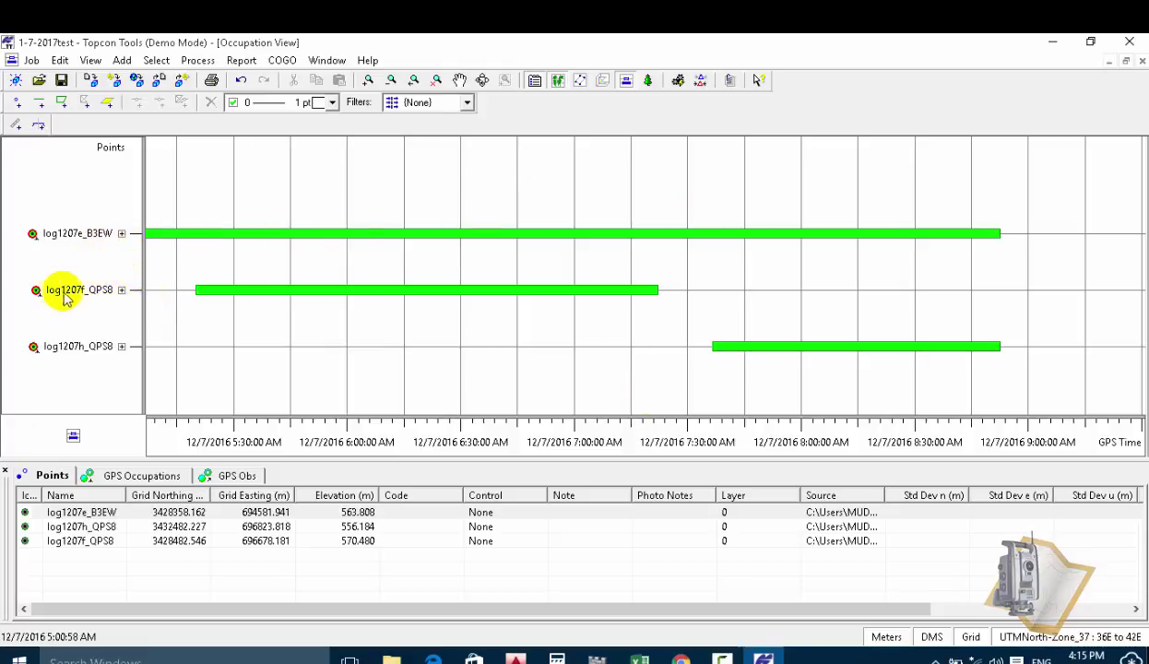
Expand the log1207f_QPS8 occupation and inspect its satellite tracks for signal gaps
click(120, 289)
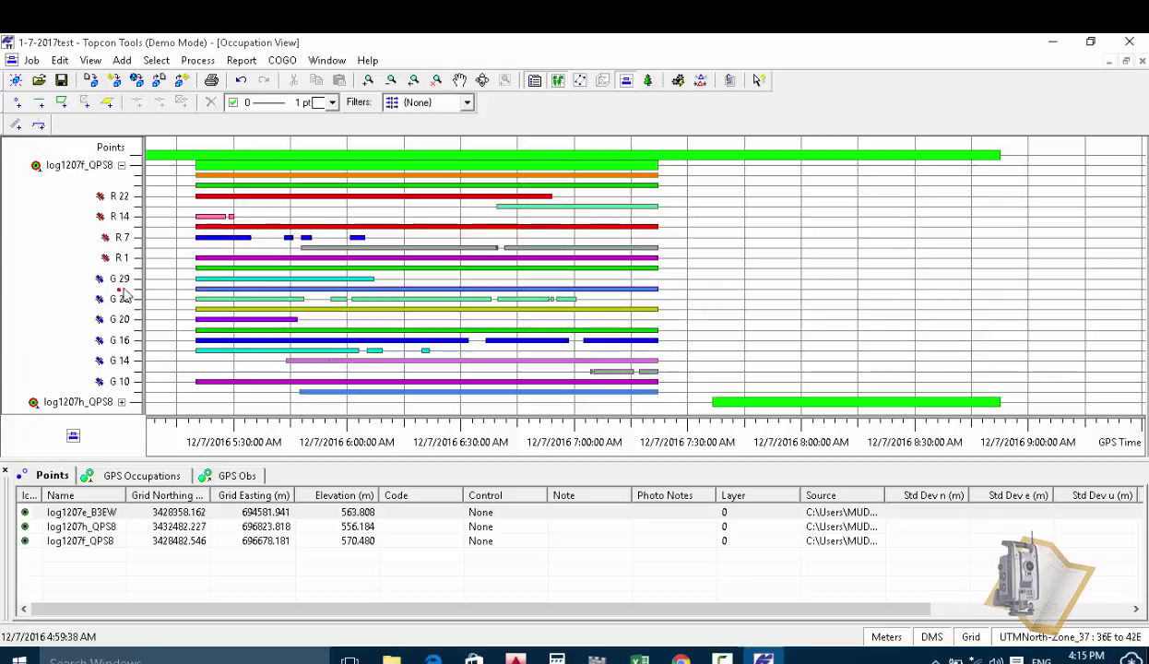
scroll(548, 302, up, 5)
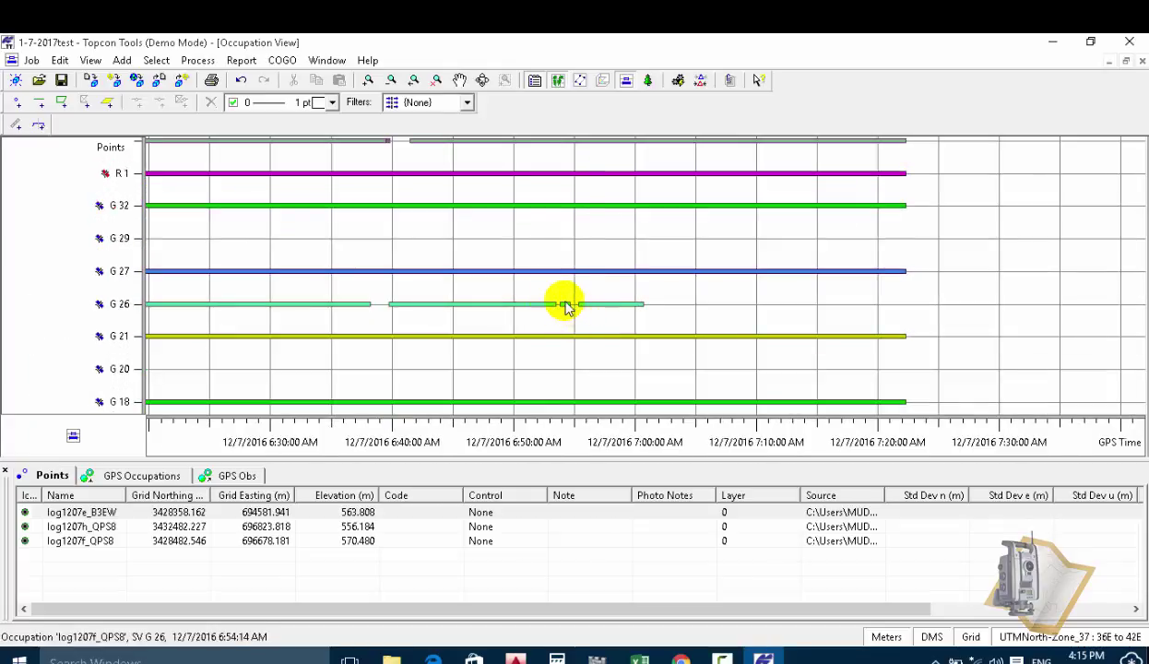
scroll(645, 309, down, 3)
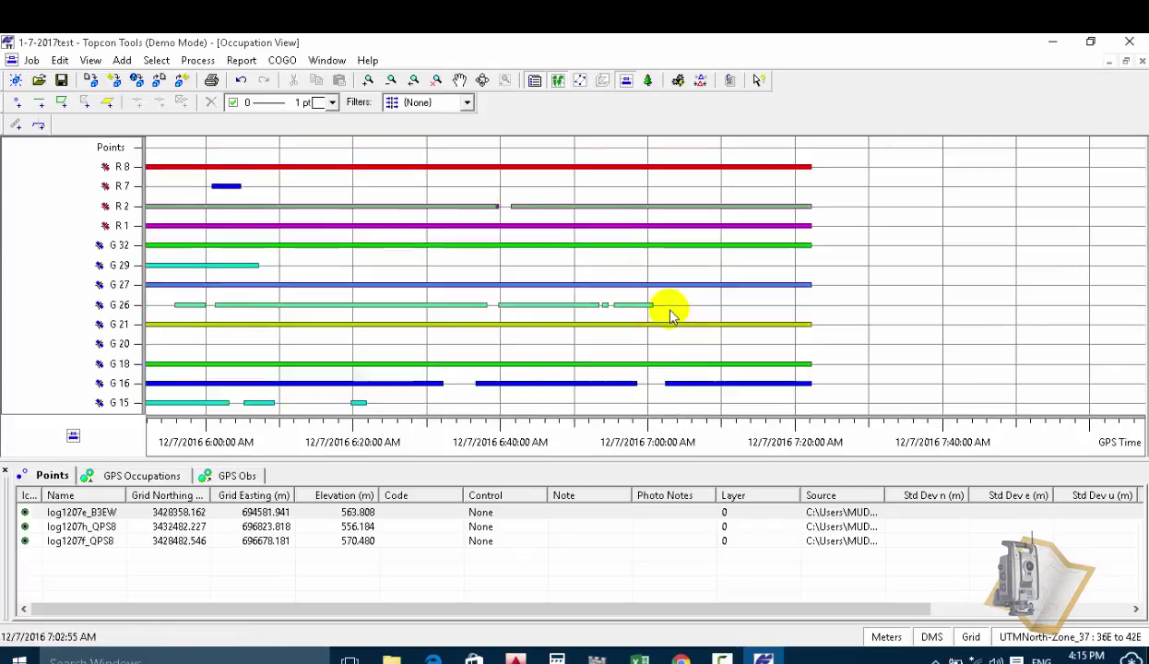
scroll(670, 315, down, 2)
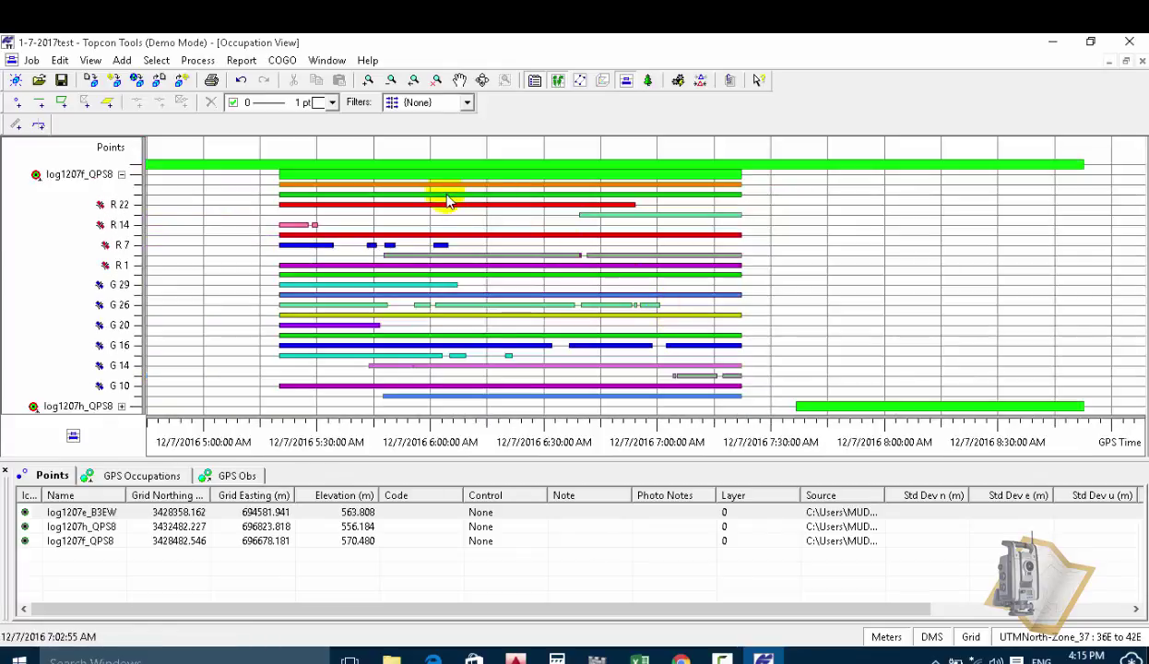
Disable the R 14 data of log1207f_QPS8 on both edges of the gap at about 5:28 AM
scroll(259, 263, up, 1)
scroll(259, 263, up, 2)
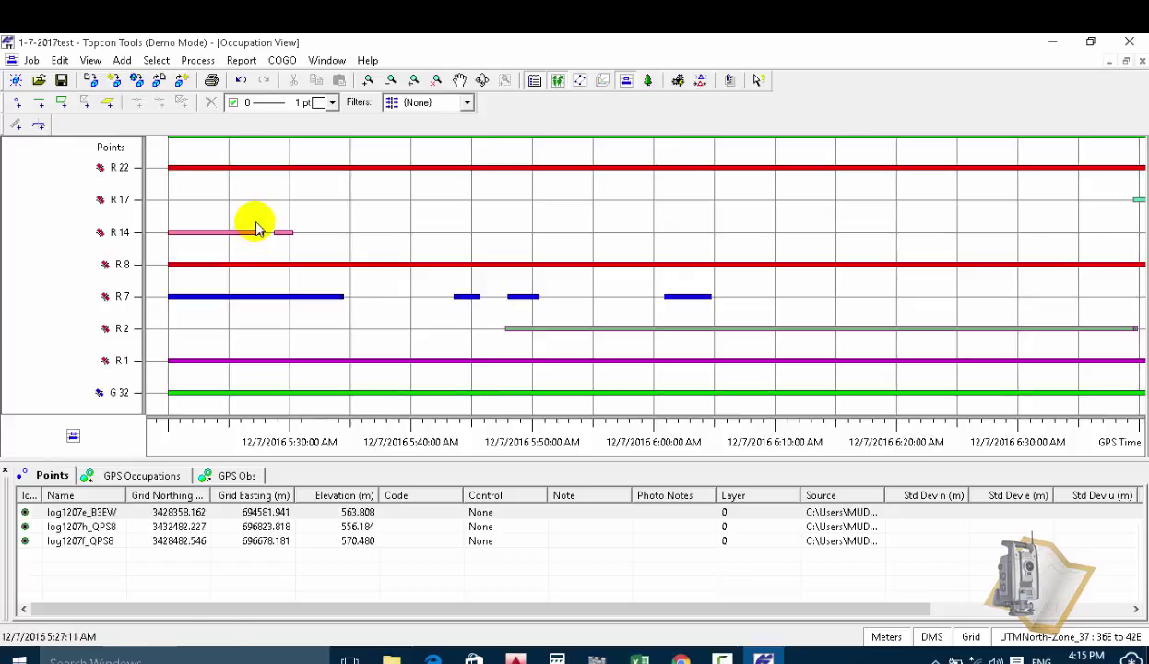
drag(257, 223, 283, 243)
right_click(263, 210)
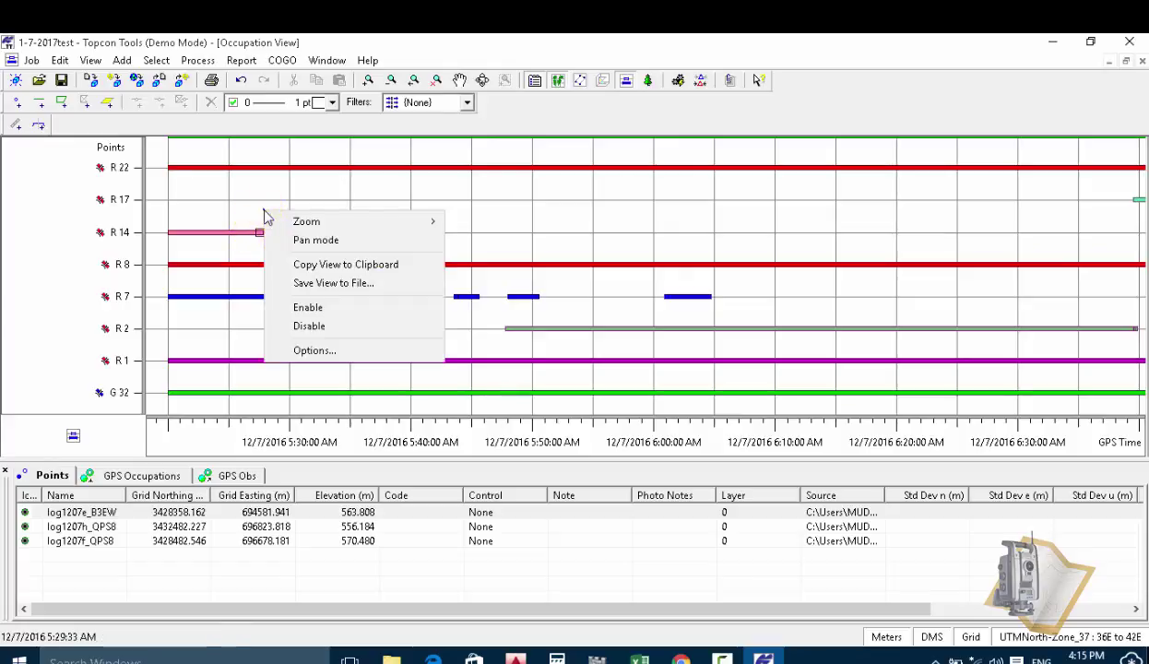
click(309, 326)
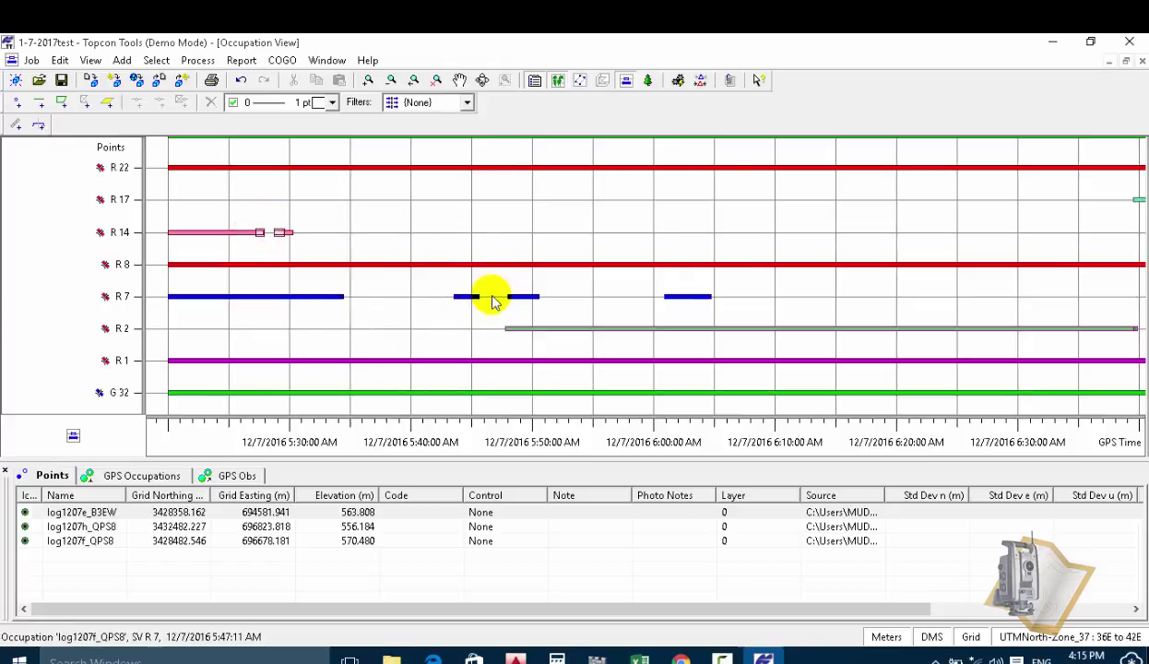
Disable the R 7 data of log1207f_QPS8 on the edges of its three signal gaps, and collapse the occupation's satellite tracks
drag(334, 277, 461, 326)
right_click(334, 283)
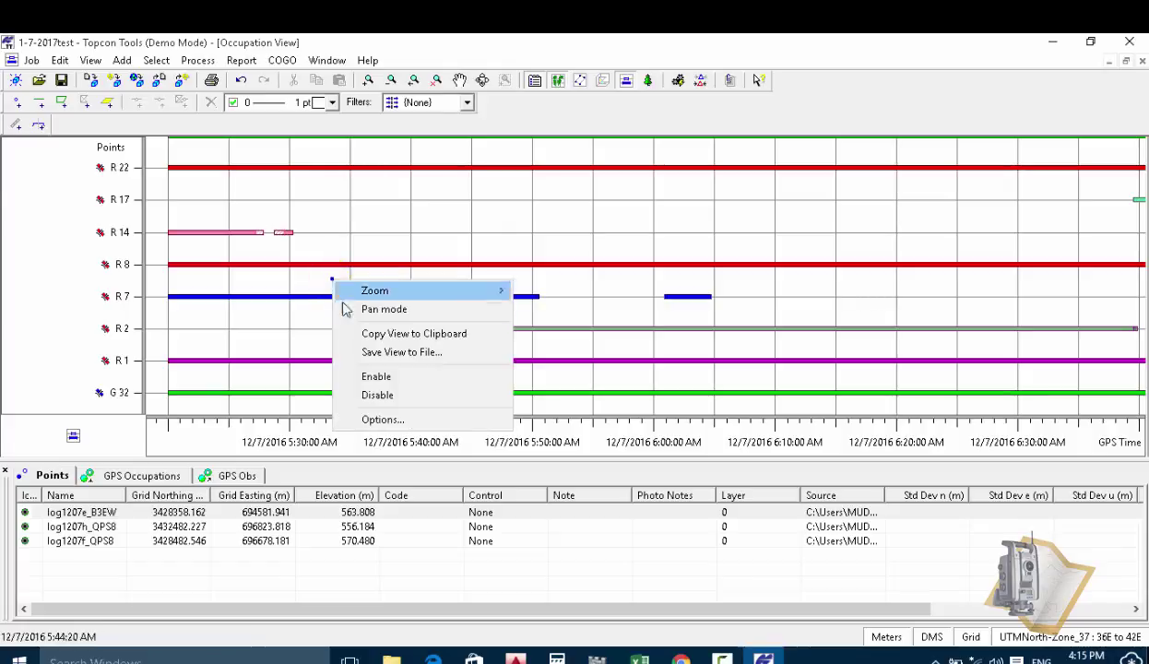
click(376, 395)
drag(527, 296, 472, 290)
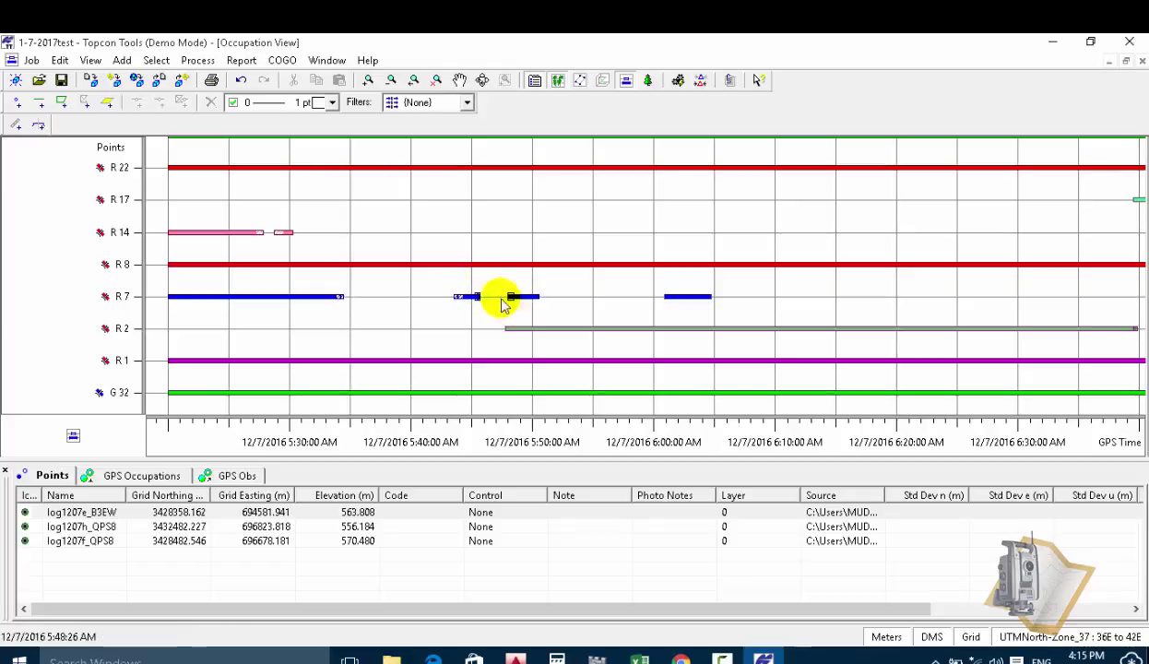
right_click(493, 279)
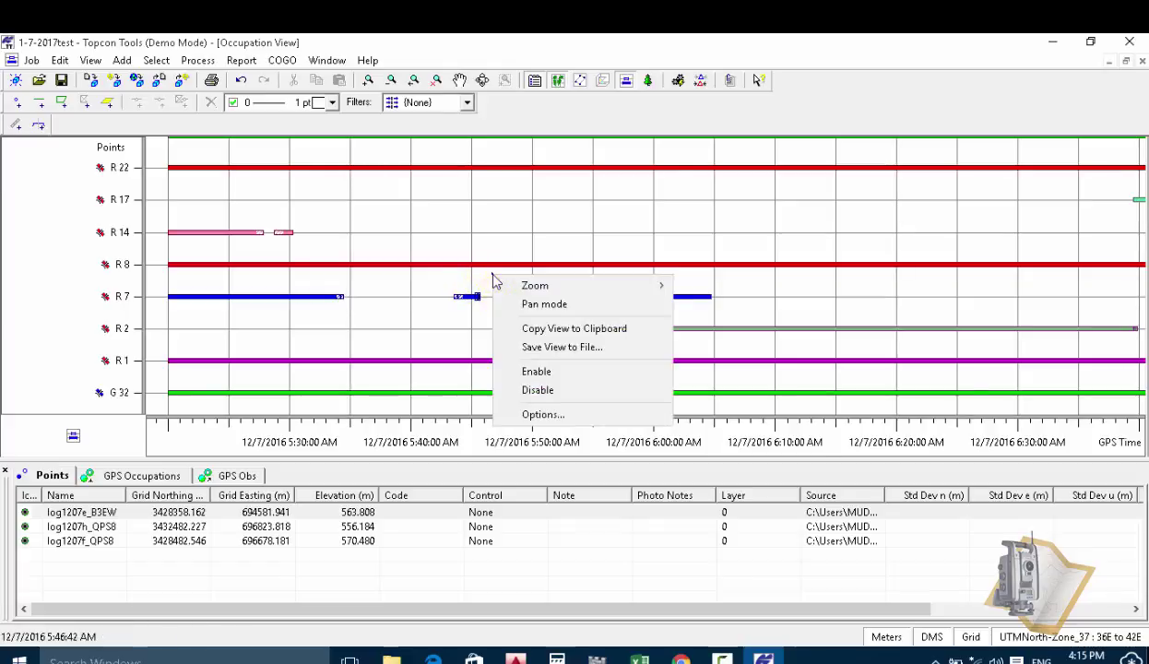
click(539, 389)
drag(536, 286, 670, 321)
right_click(556, 286)
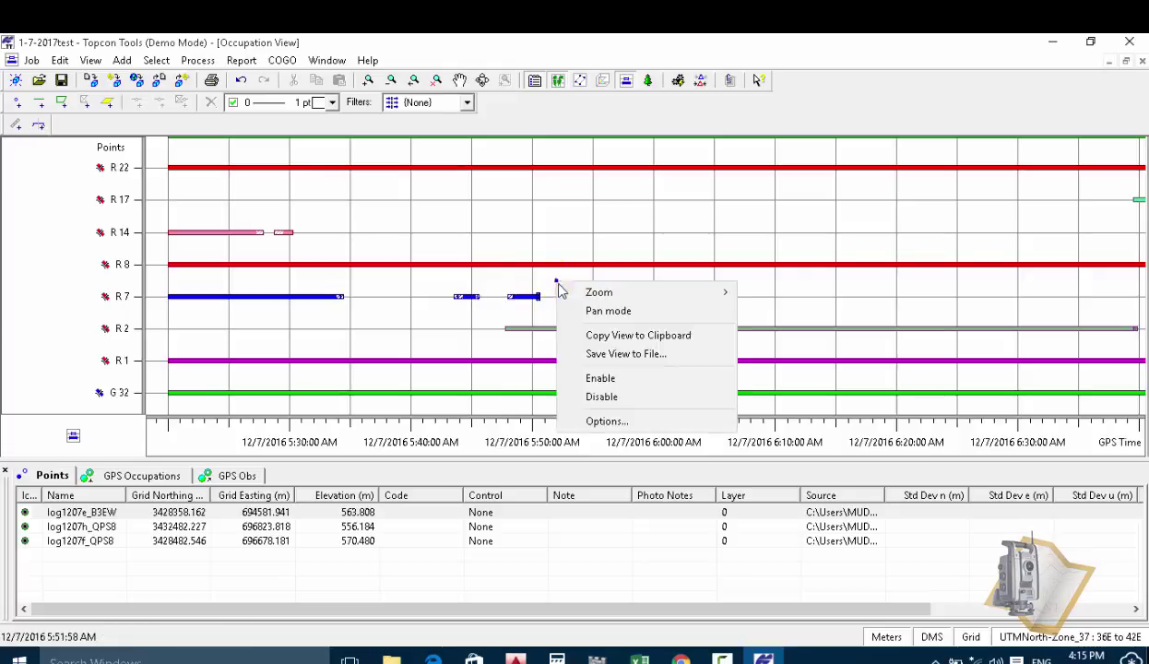
click(588, 398)
scroll(545, 267, down, 3)
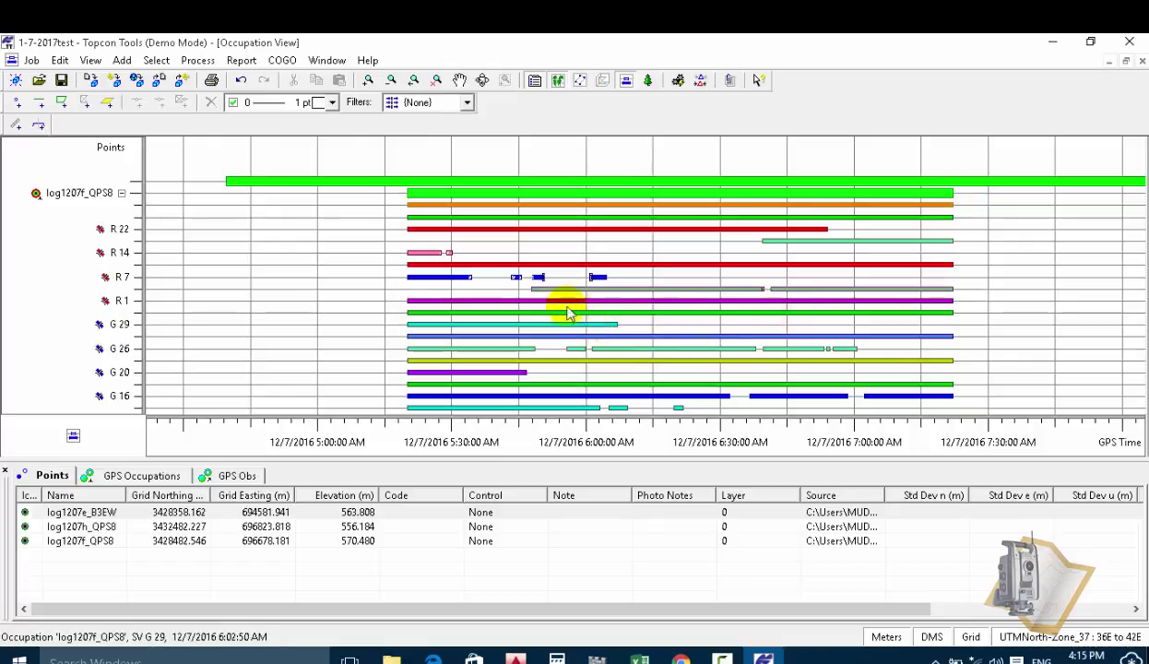
click(121, 192)
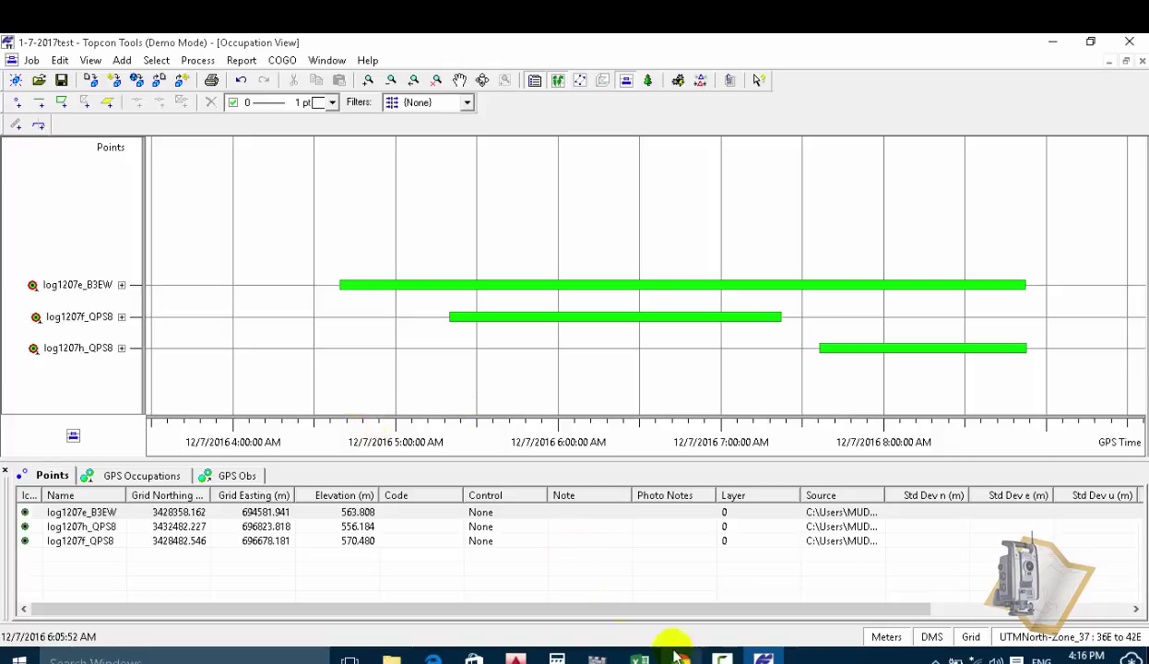
click(727, 658)
click(729, 656)
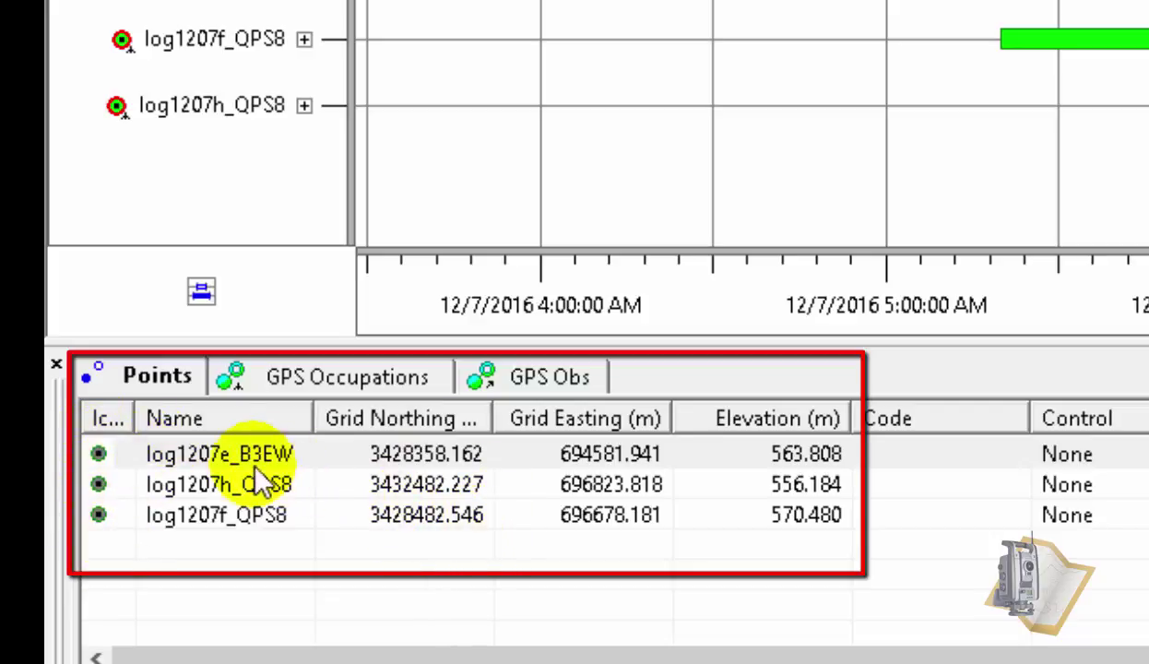
Examine the name, grid coordinates and elevation of point log1207e_B3EW, and glance at the list of GPS occupations
click(217, 449)
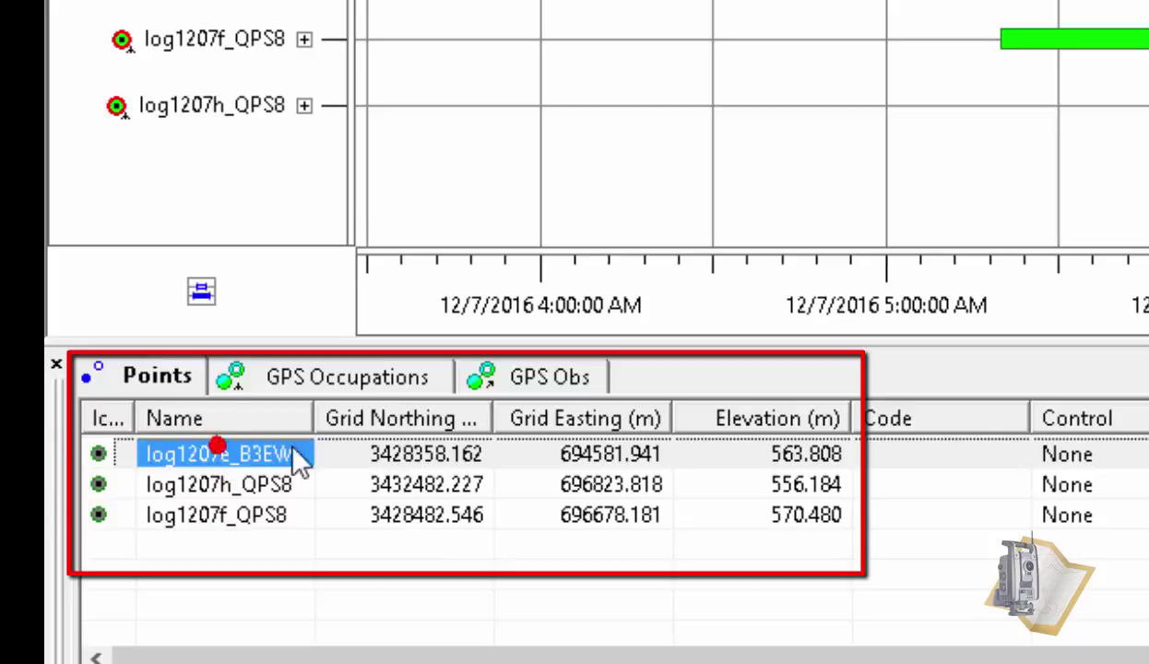
click(442, 453)
click(636, 461)
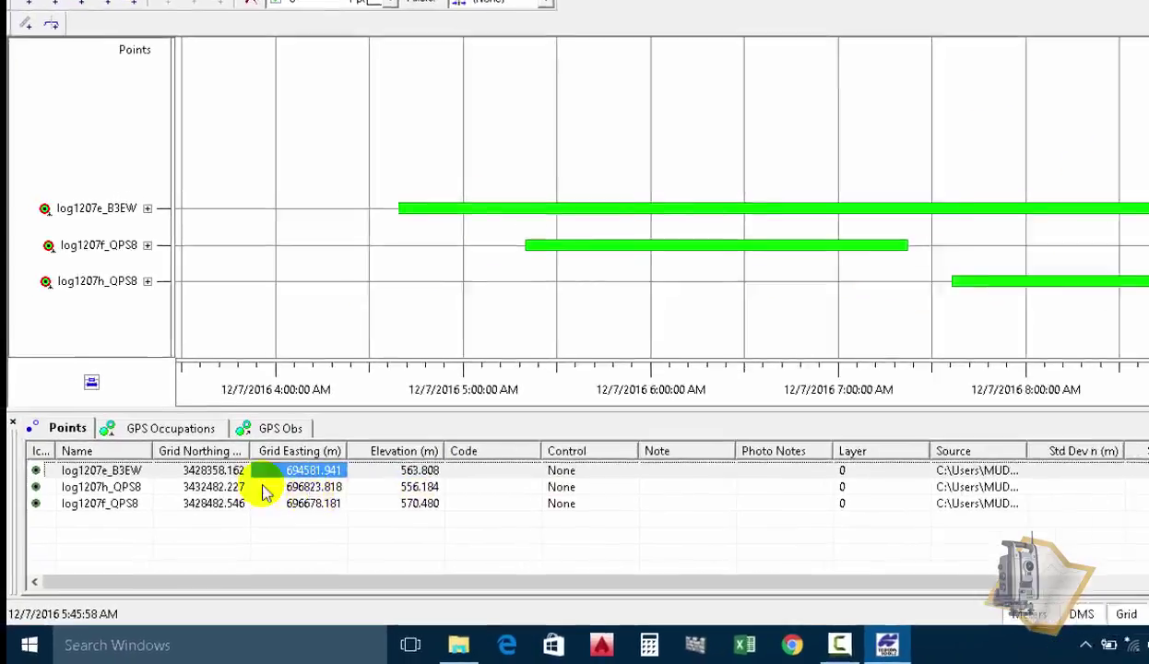
click(175, 495)
click(522, 347)
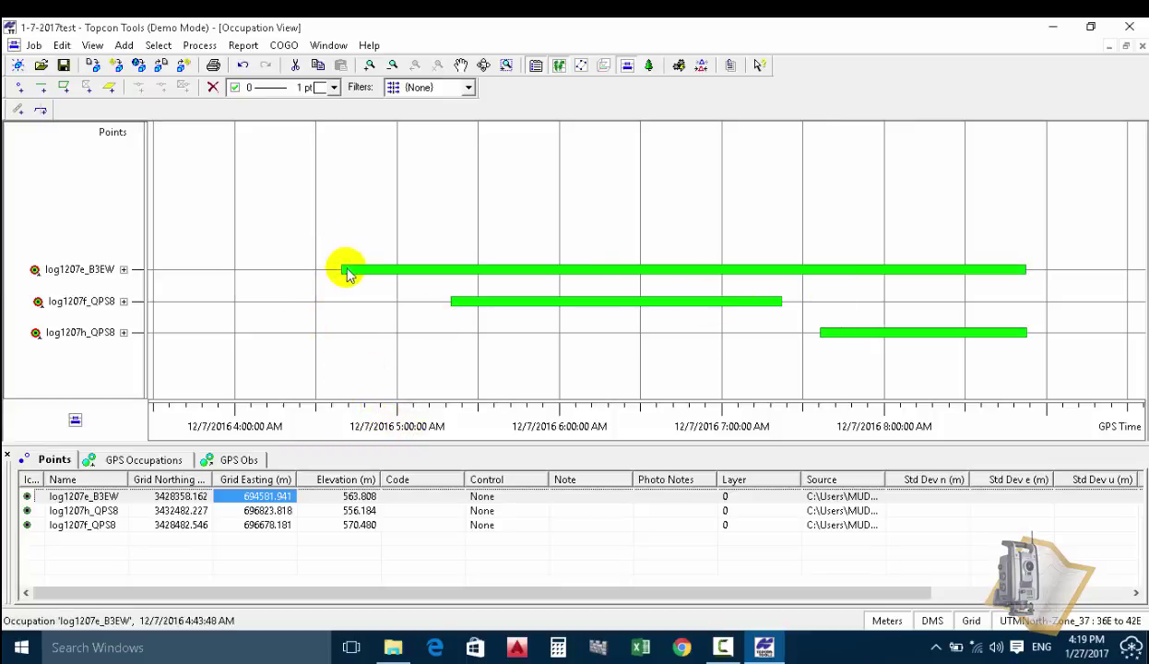
mouse_move(347, 274)
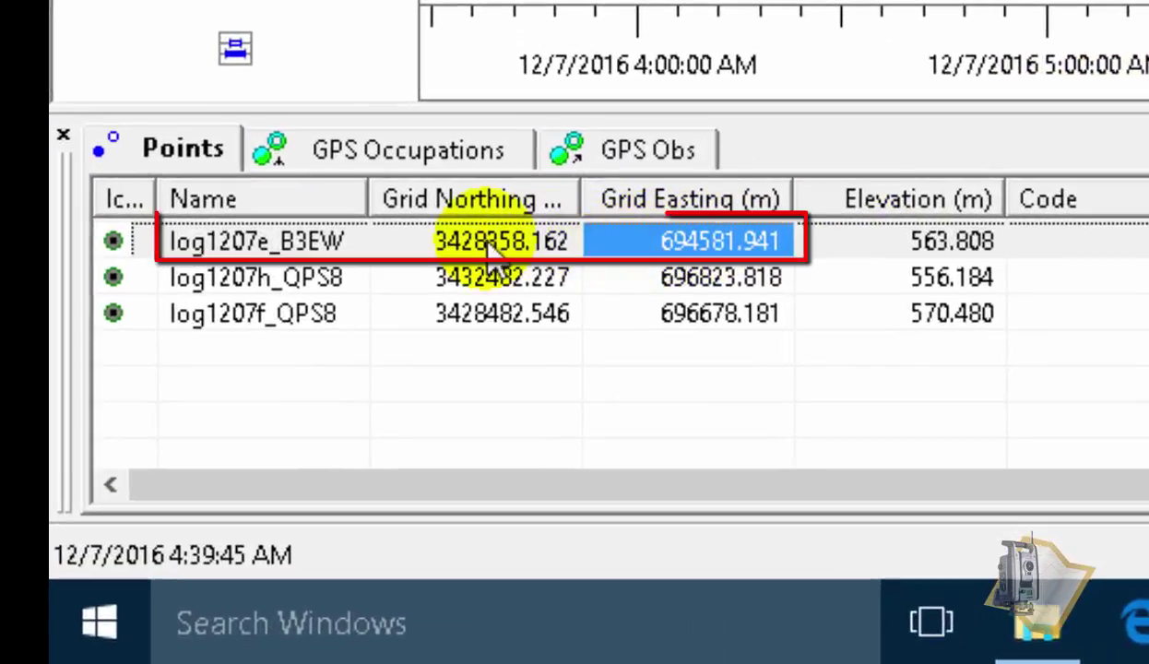
click(487, 250)
click(666, 244)
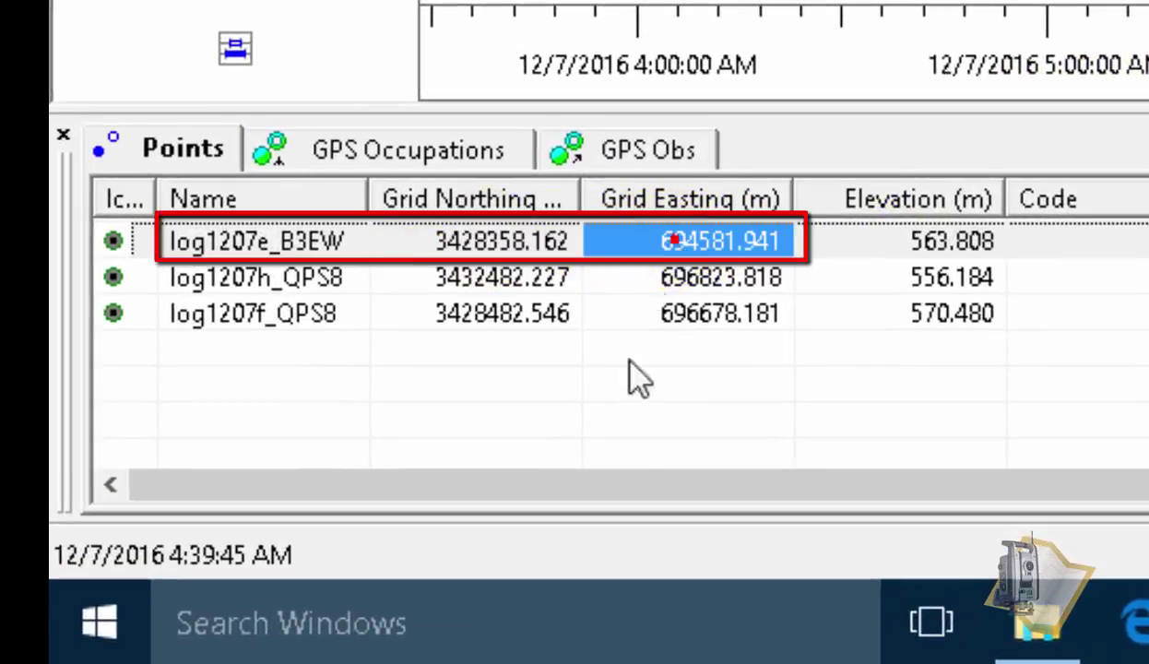
click(961, 240)
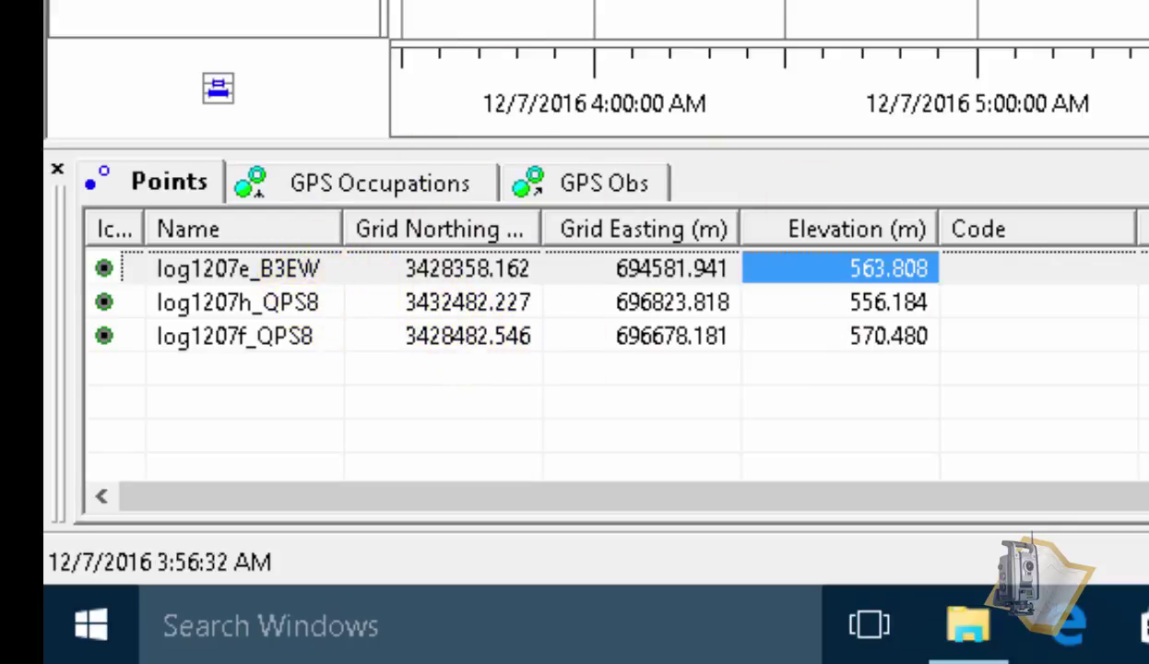
click(452, 264)
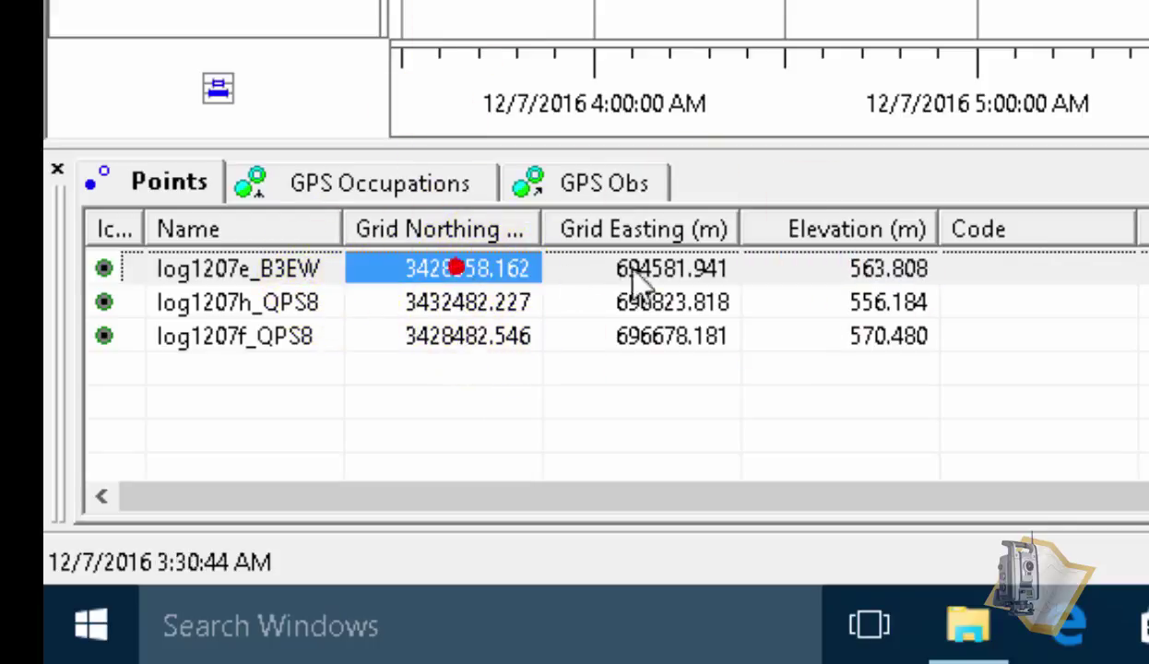
click(654, 269)
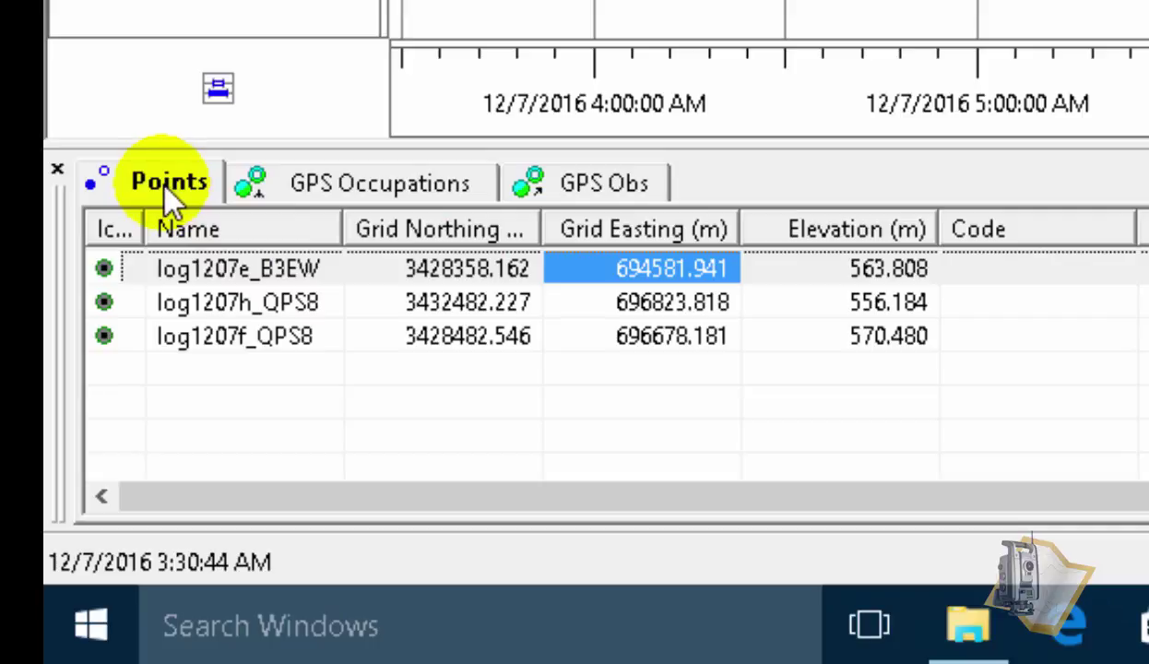
click(378, 189)
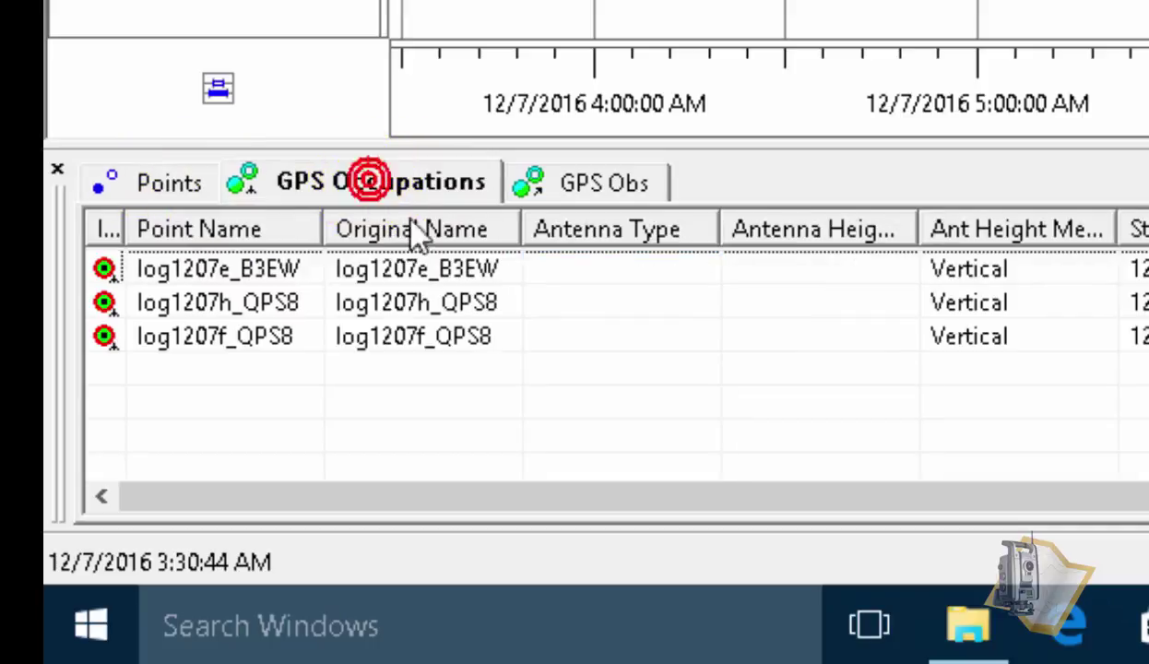
click(152, 188)
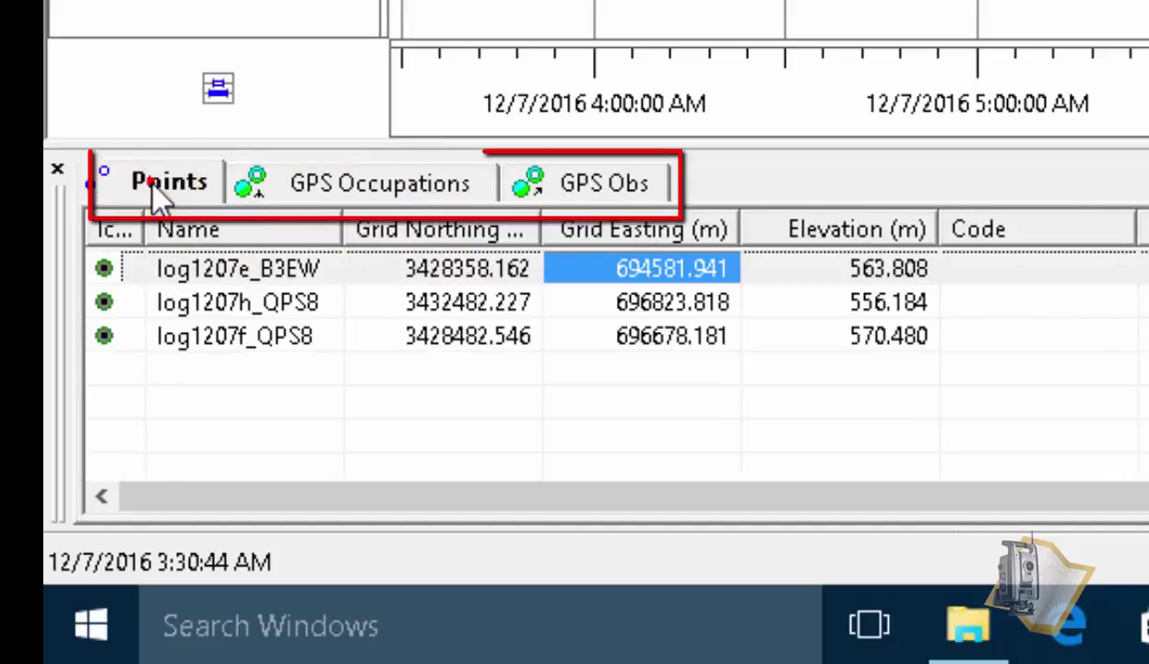
Set the grid northing of point log1207e_B3EW to 3428358.394 m
click(498, 273)
click(502, 269)
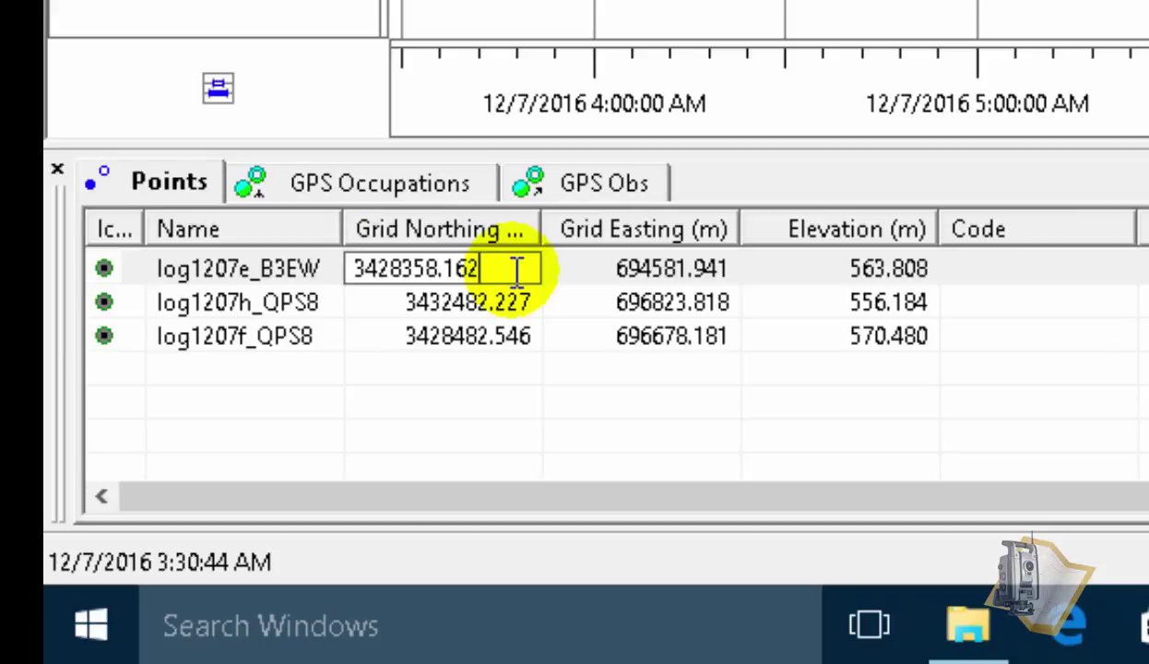
key(BackSpace)
key(BackSpace)
key(BackSpace)
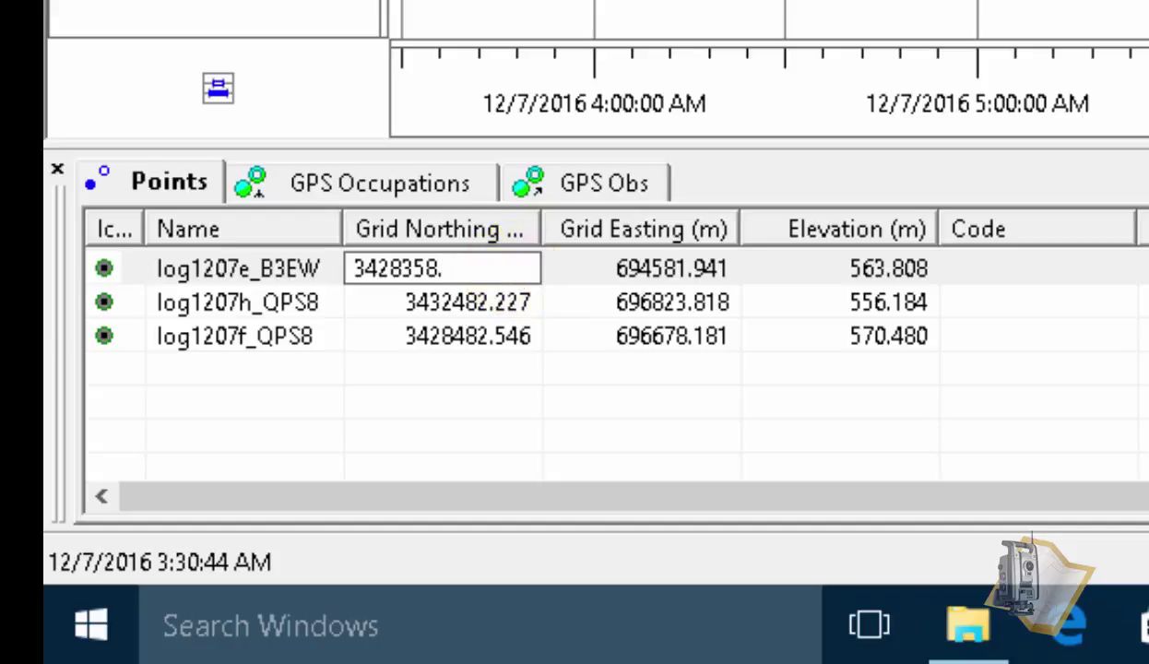
text(394)
Set the grid easting of point log1207e_B3EW to 694581.872 m
click(618, 269)
click(687, 267)
click(706, 267)
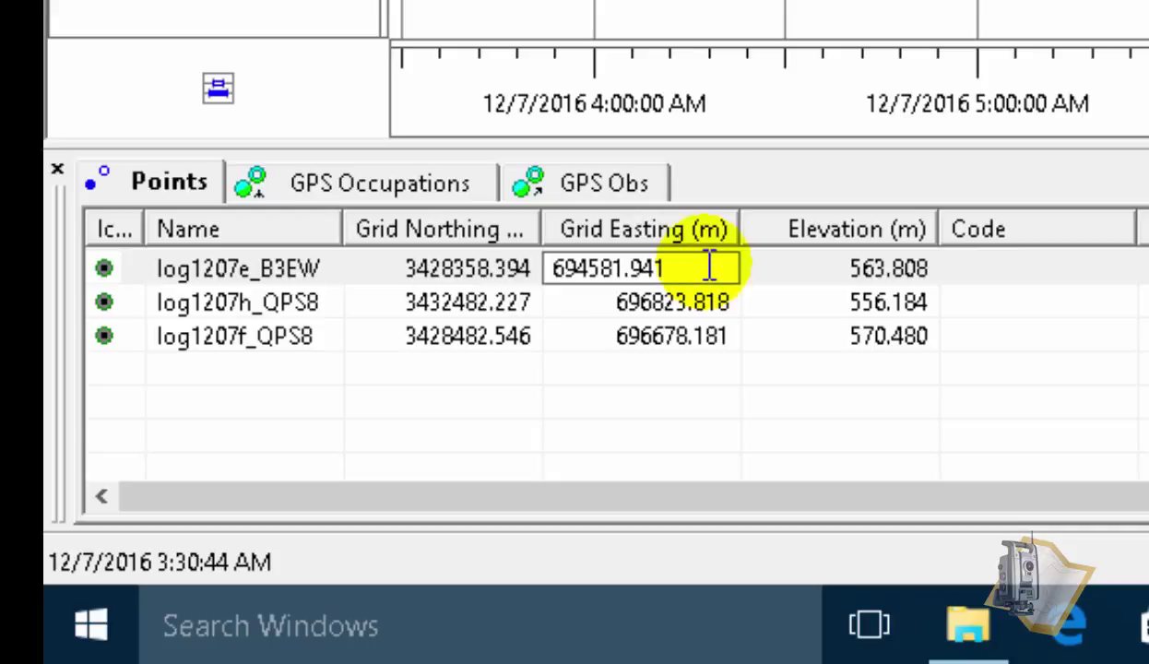
key(BackSpace)
key(BackSpace)
text(872)
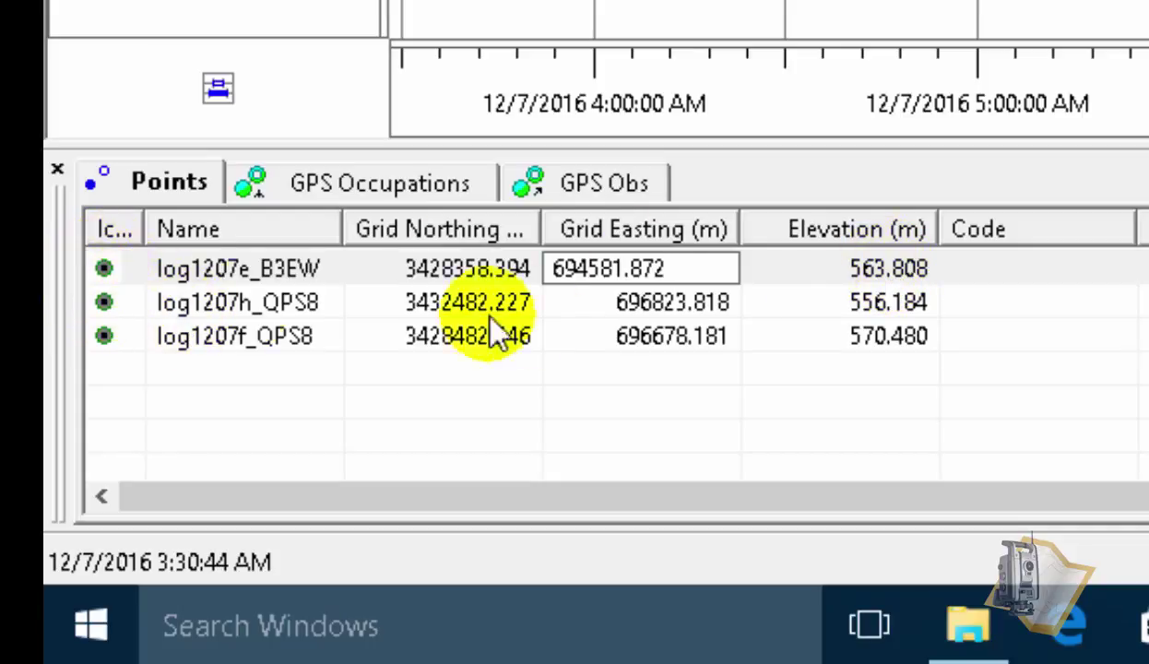
Set the elevation of point log1207e_B3EW to 562.490 m
click(882, 268)
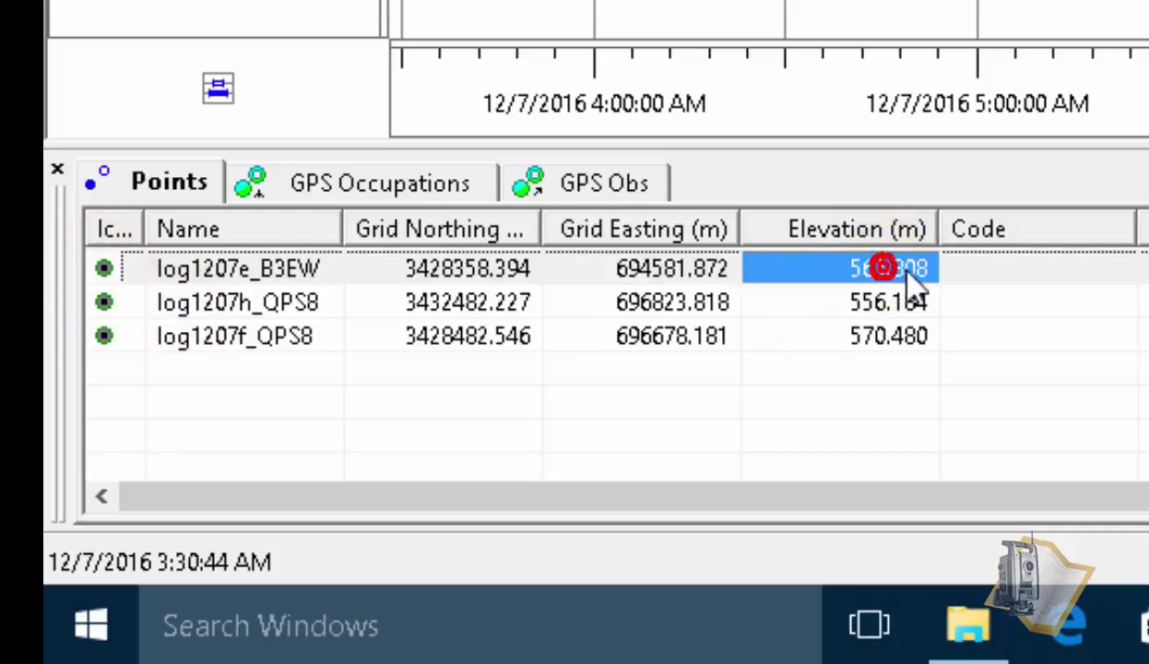
click(911, 267)
click(845, 267)
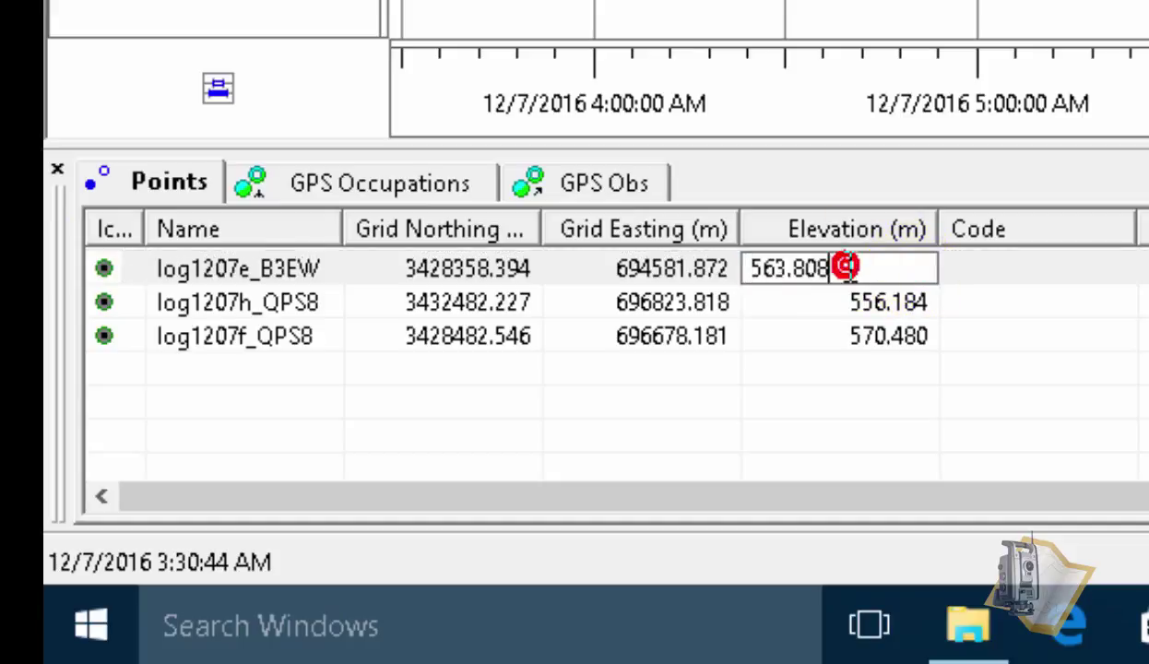
key(BackSpace)
key(BackSpace)
key(BackSpace)
key(BackSpace)
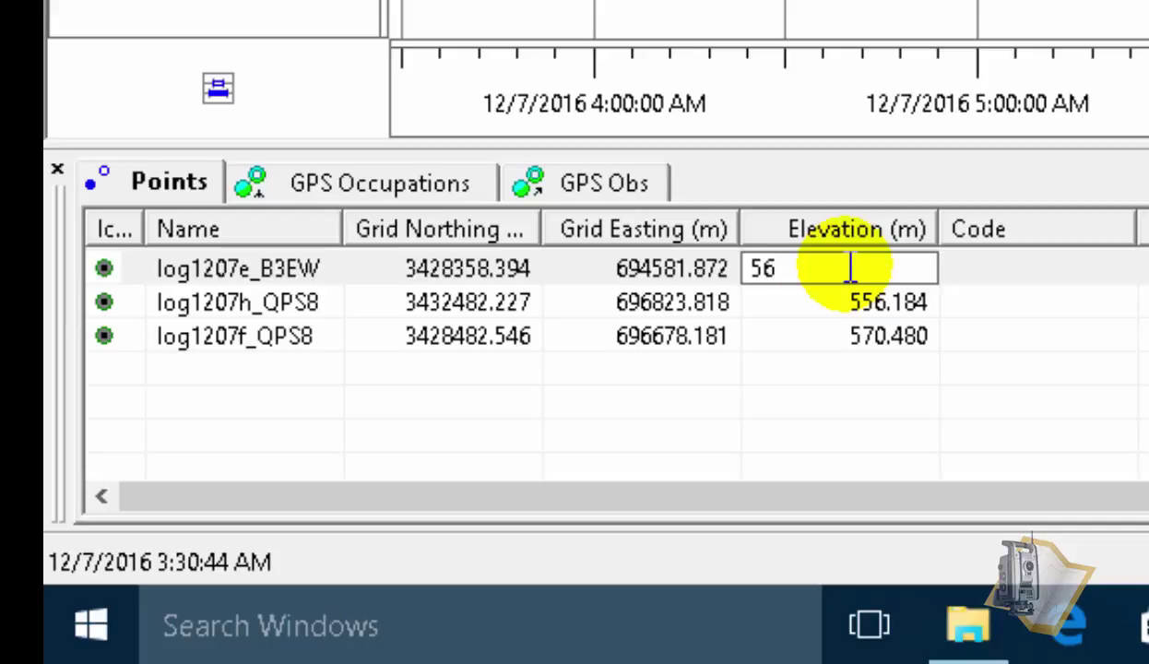
text(2.)
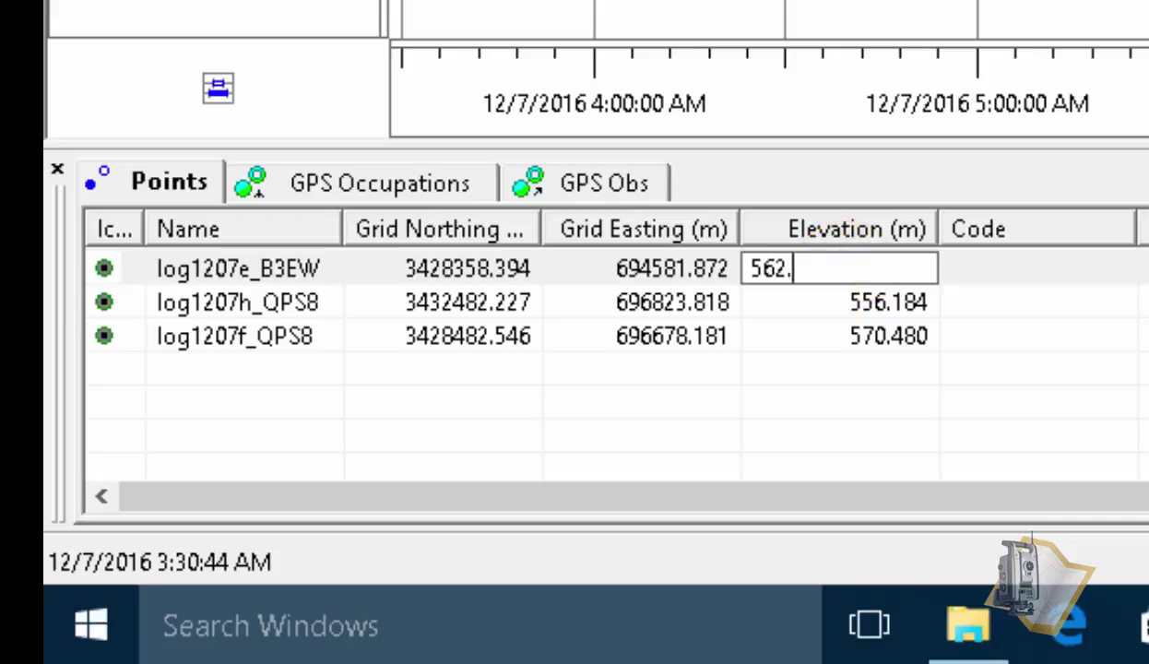
text(490)
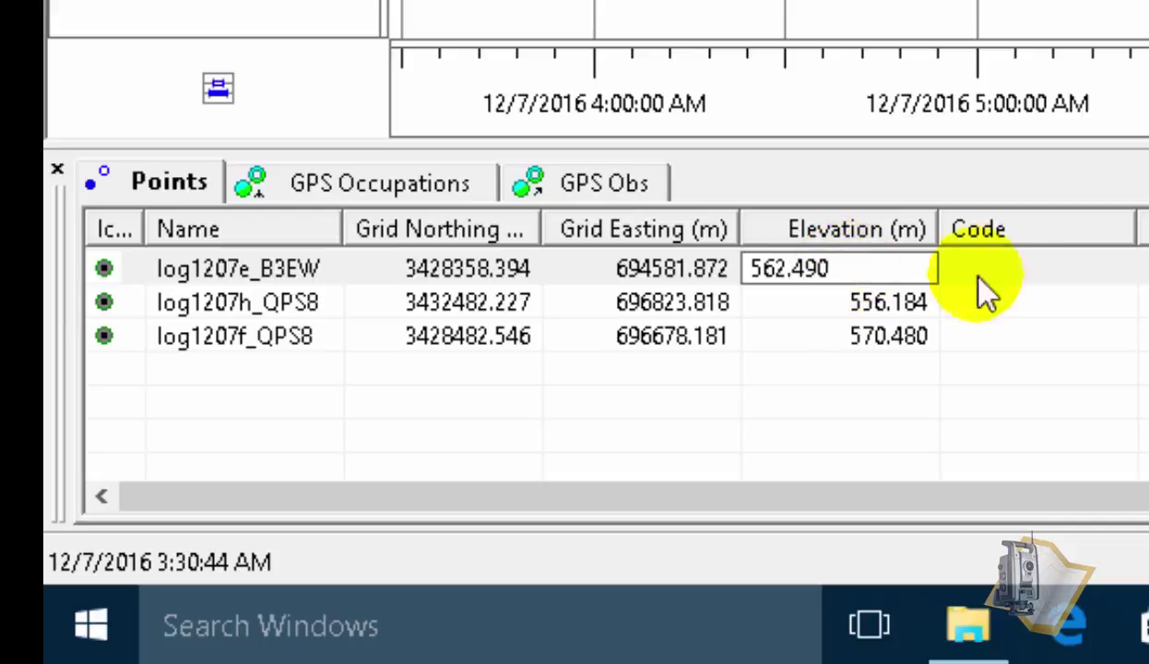
click(815, 406)
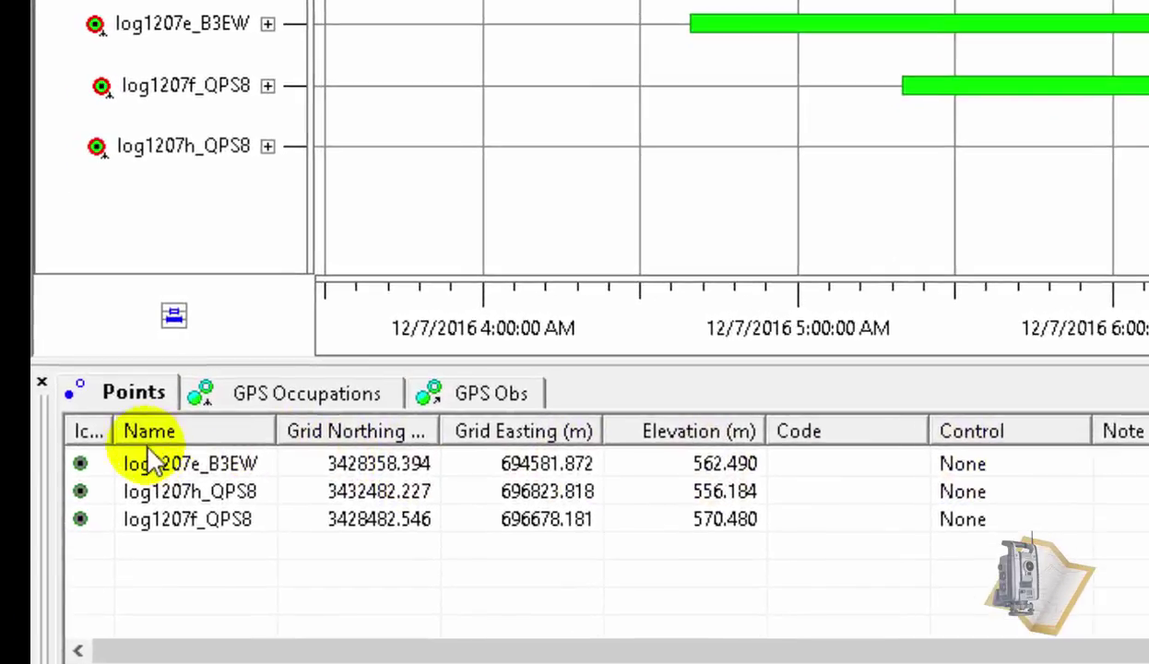
Set the control type of point log1207e_B3EW to Both
click(1021, 467)
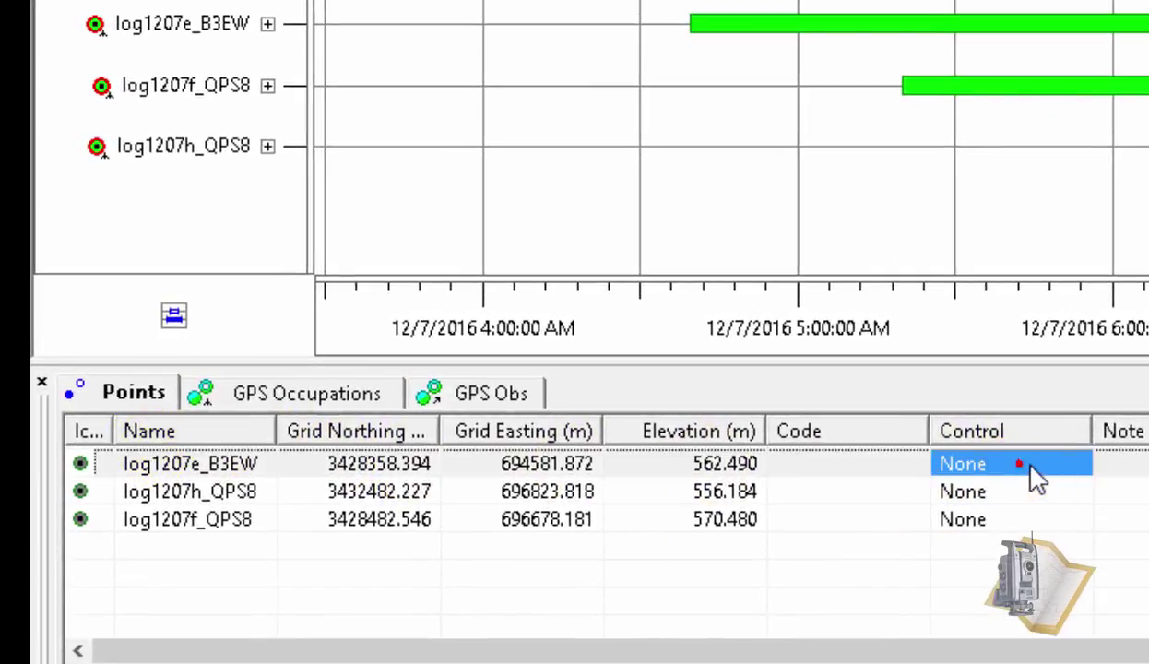
click(1045, 472)
click(1024, 574)
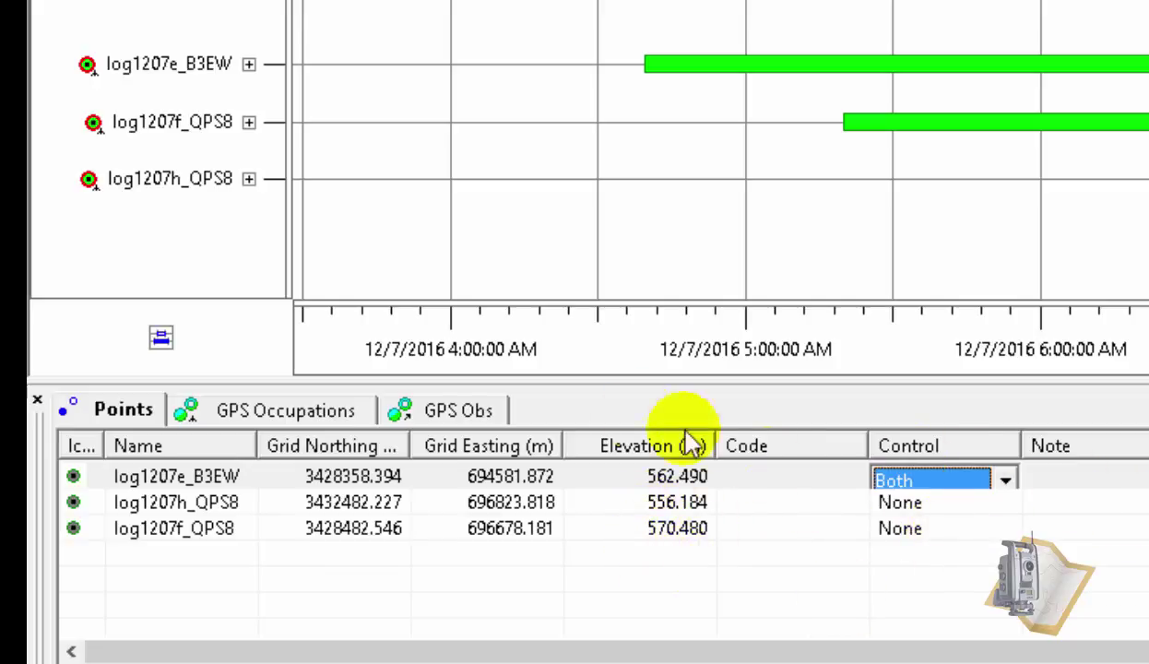
Show the GPS occupations and check the antenna type choices and antenna height field of log1207e_B3EW
click(267, 415)
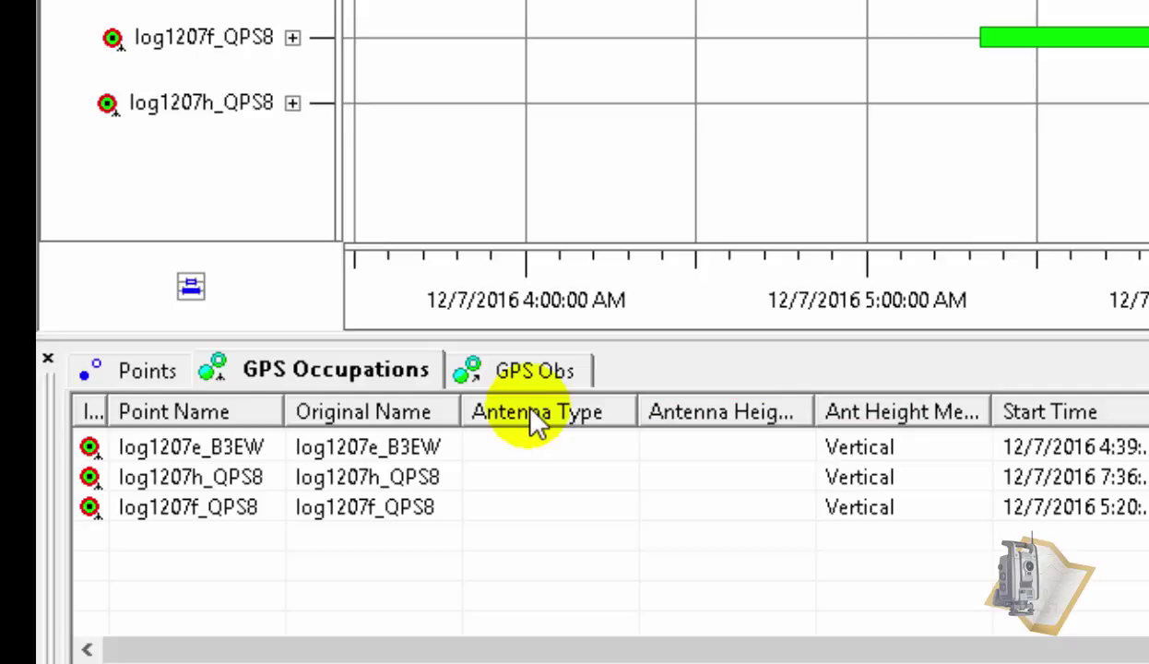
click(530, 409)
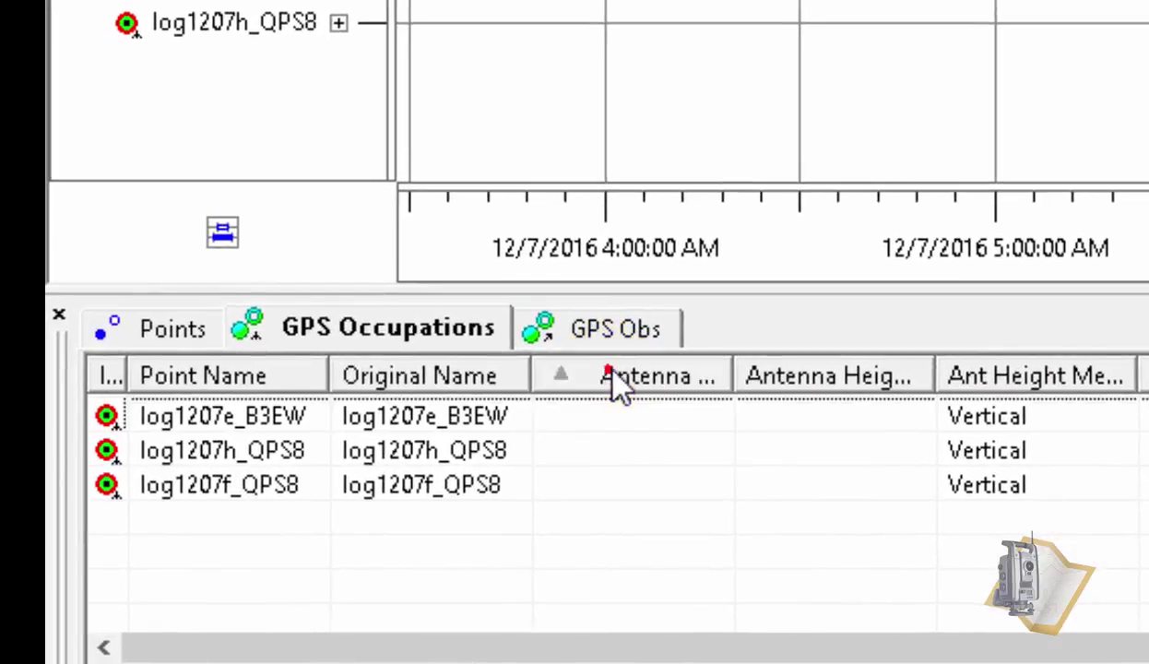
click(559, 373)
click(586, 411)
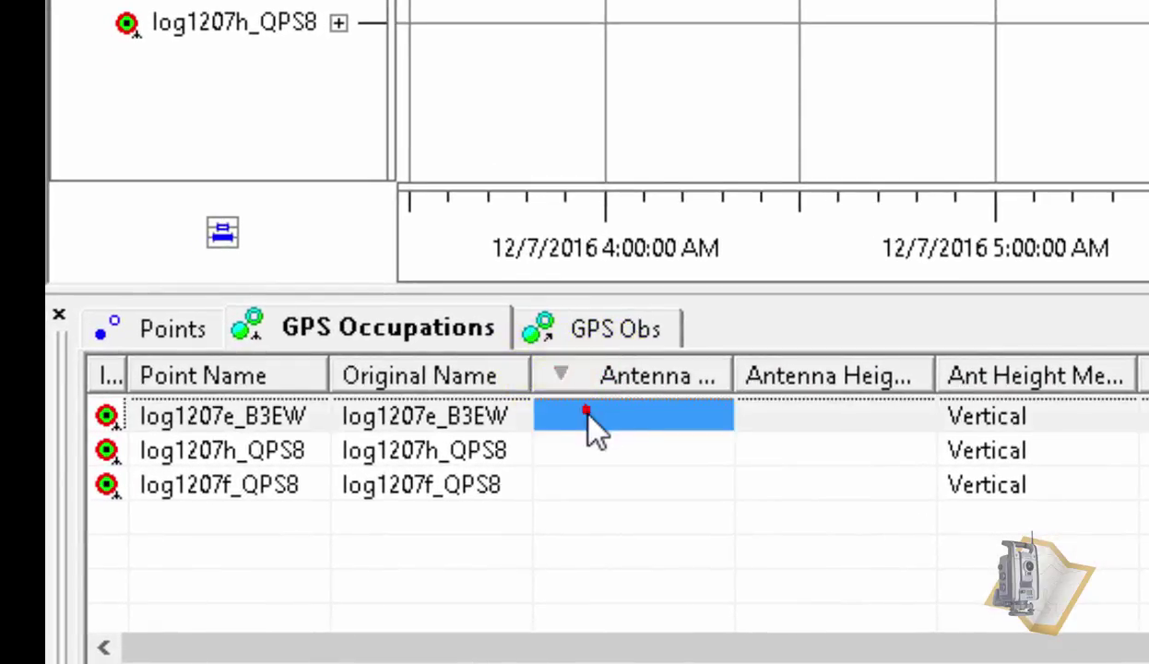
click(608, 410)
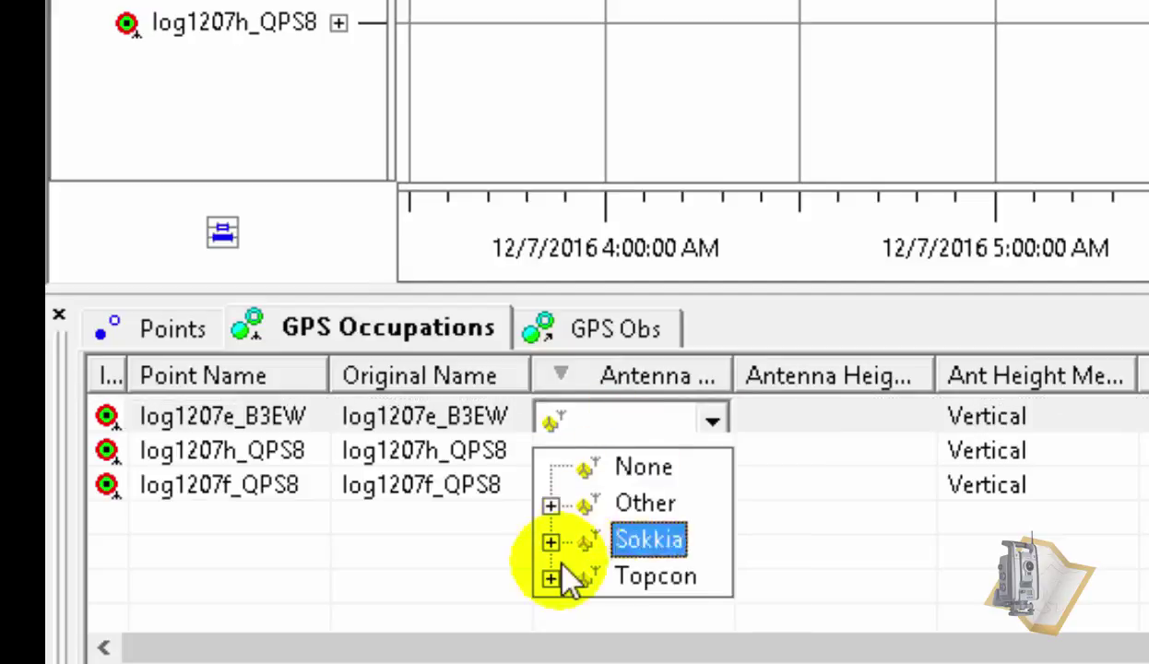
click(687, 439)
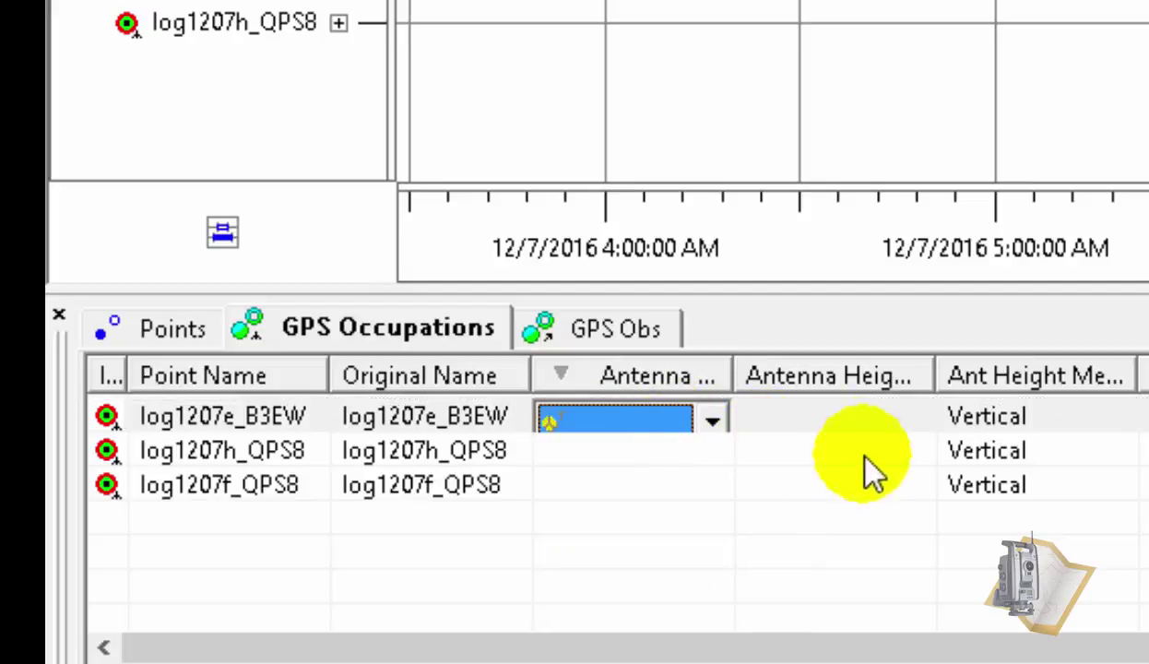
click(839, 415)
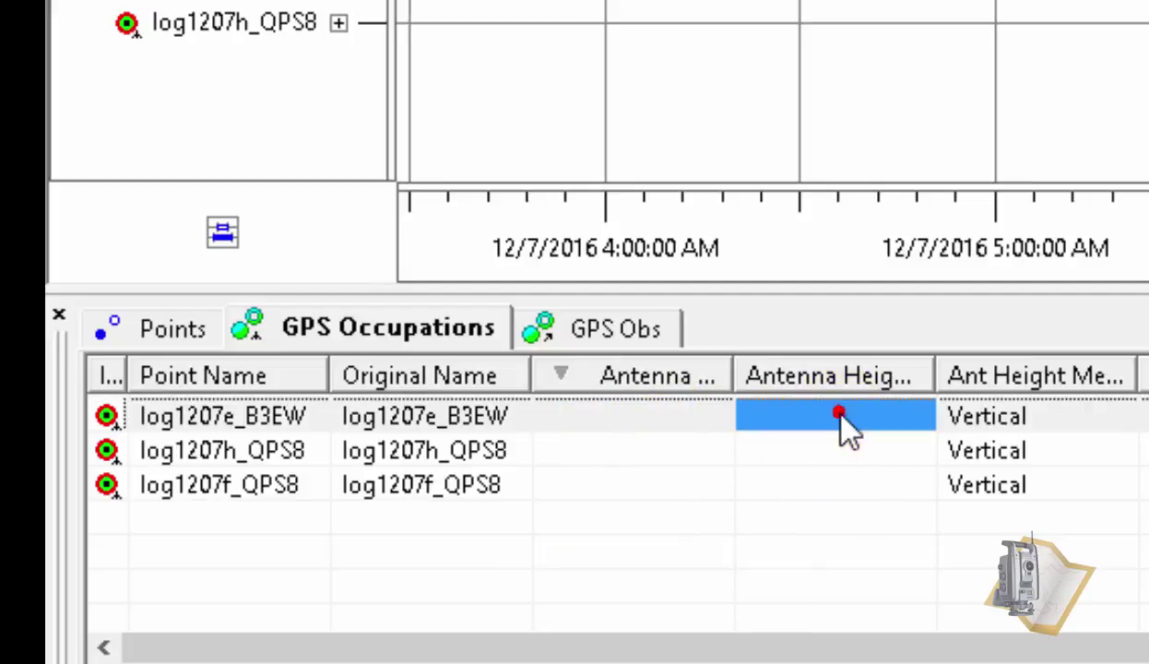
Set the antenna height of the log1207e_B3EW occupation to 1.854 m
click(840, 419)
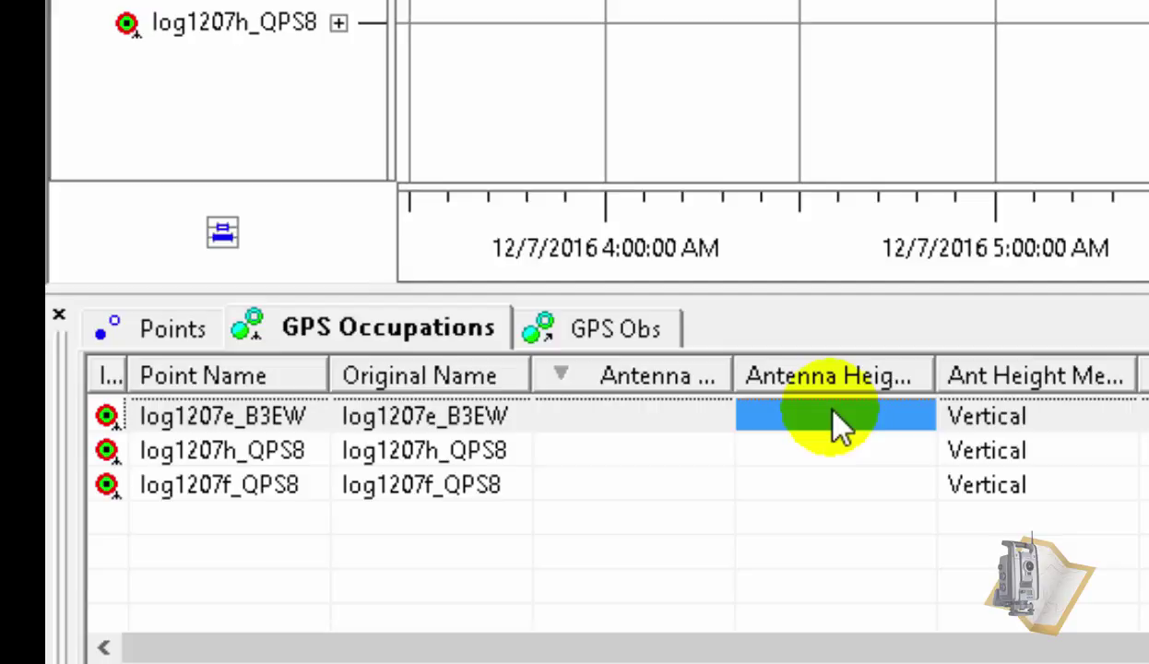
click(829, 411)
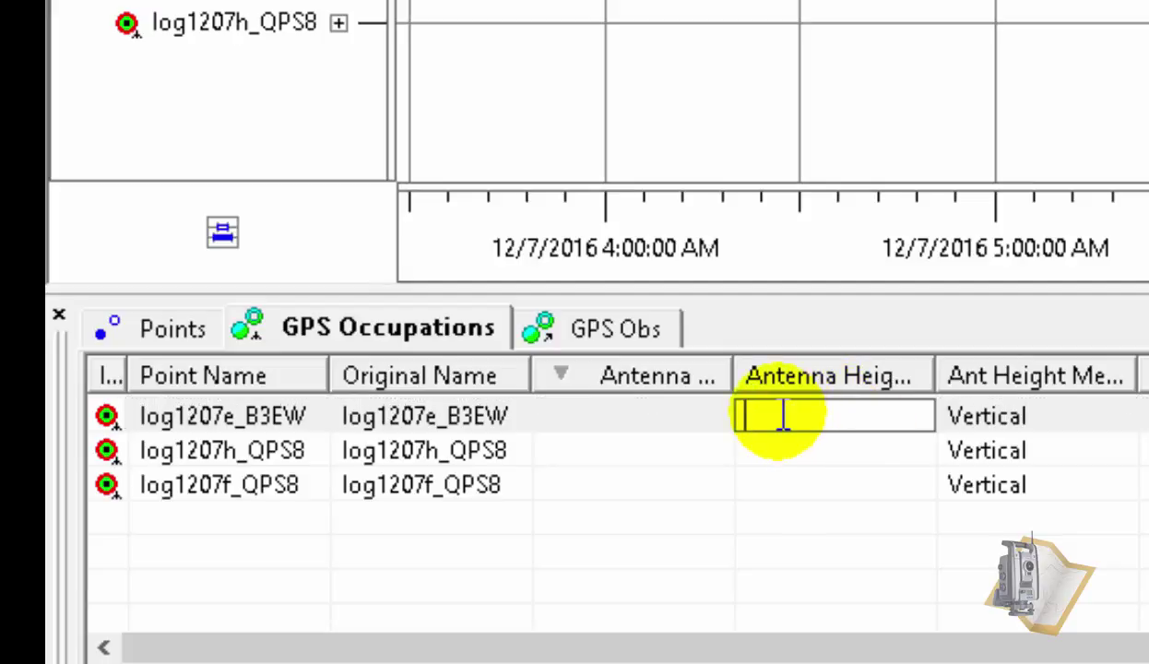
text(1)
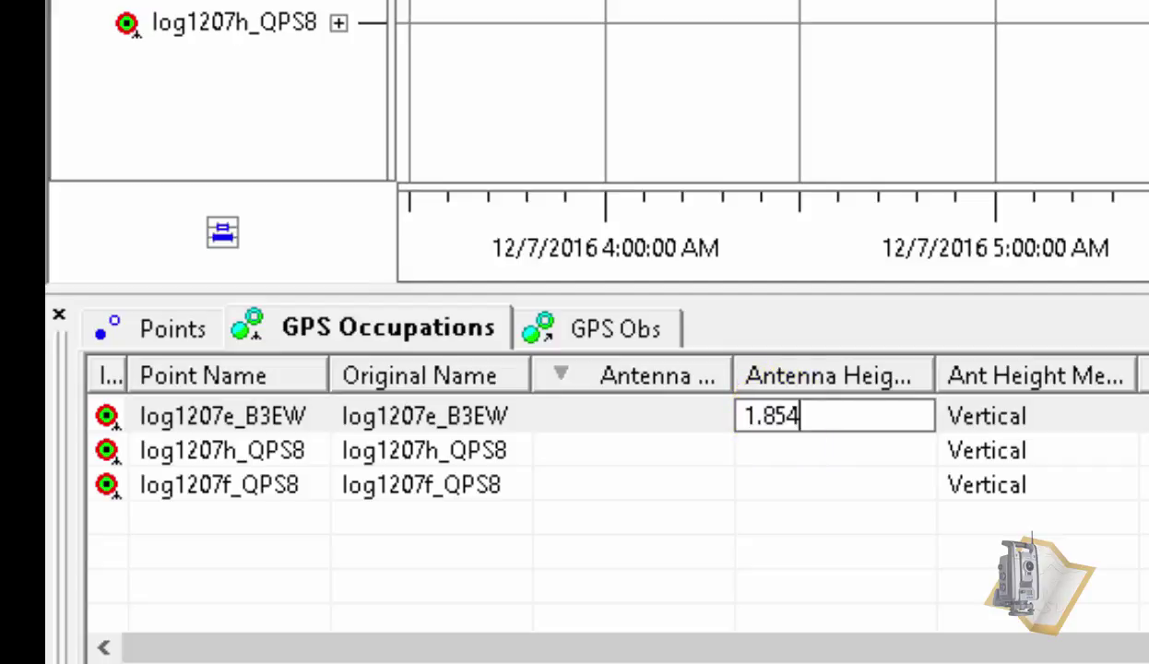
text(.854)
Set the antenna heights of the log1207h_QPS8 and log1207f_QPS8 occupations to 2 m
click(847, 450)
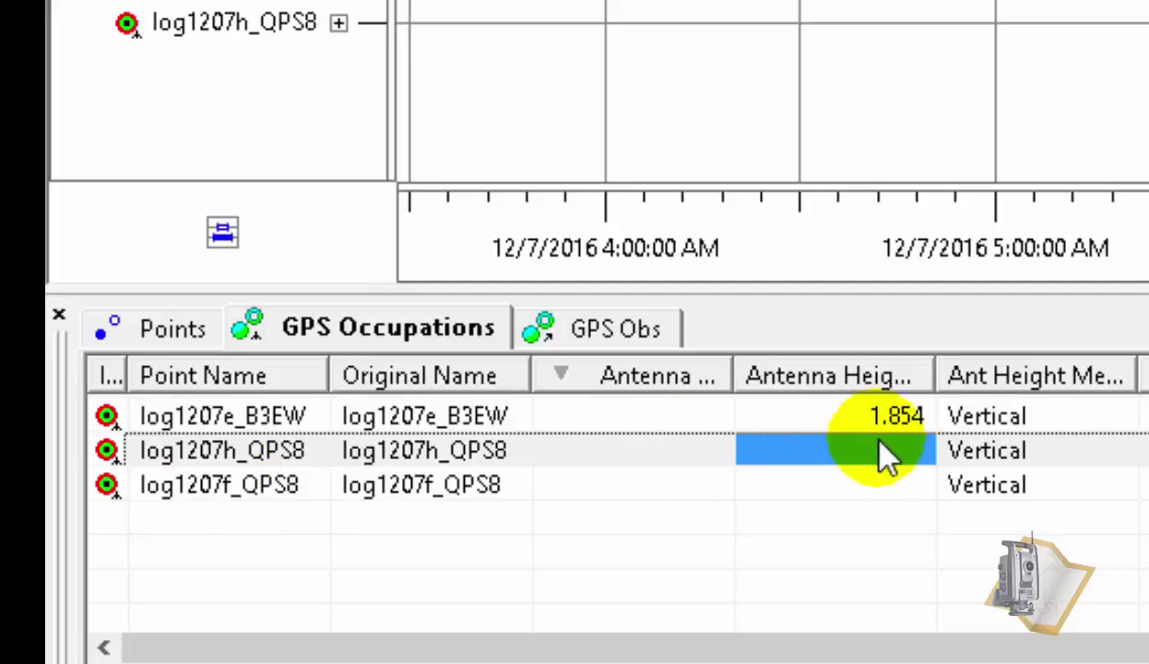
click(879, 447)
text(2)
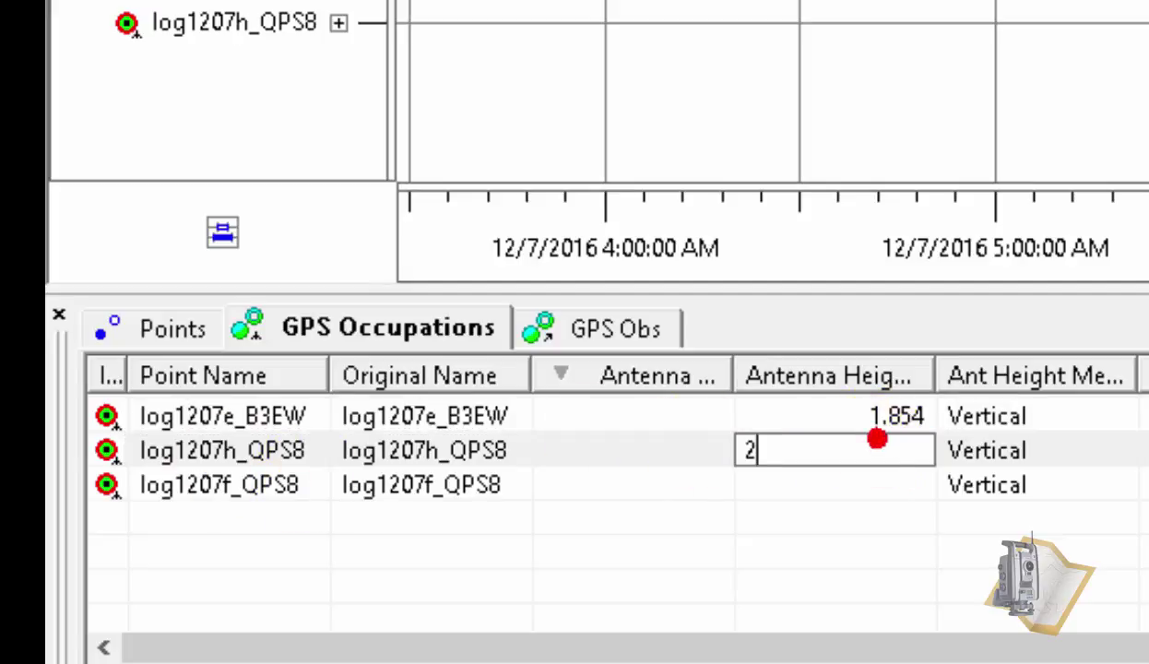
click(847, 495)
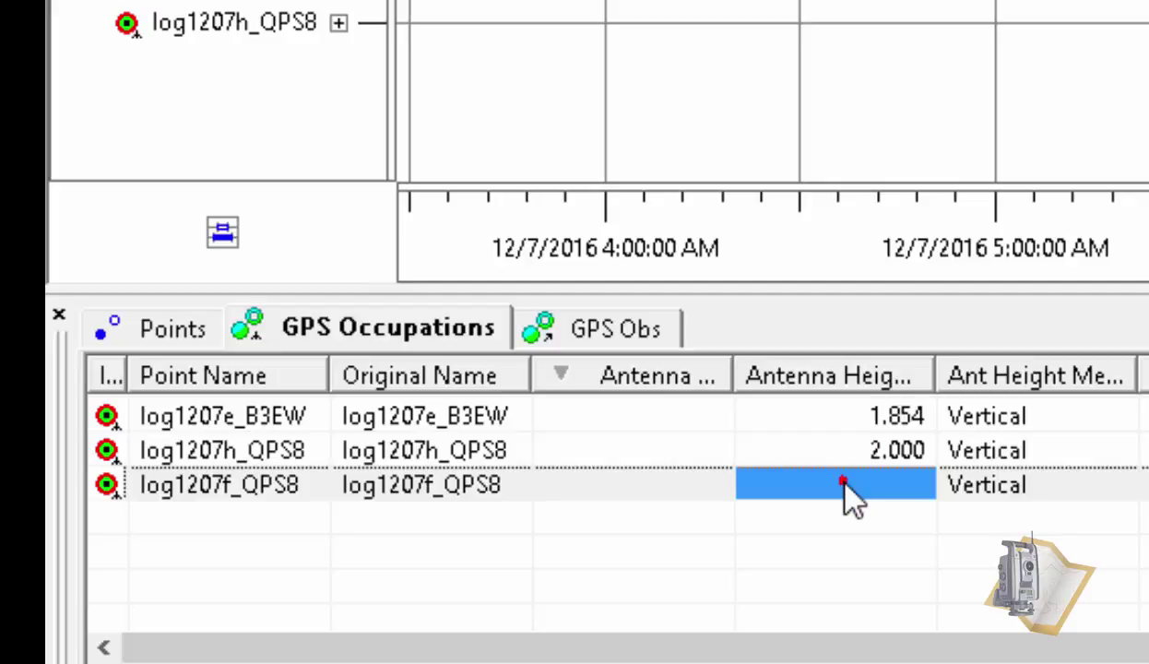
click(843, 483)
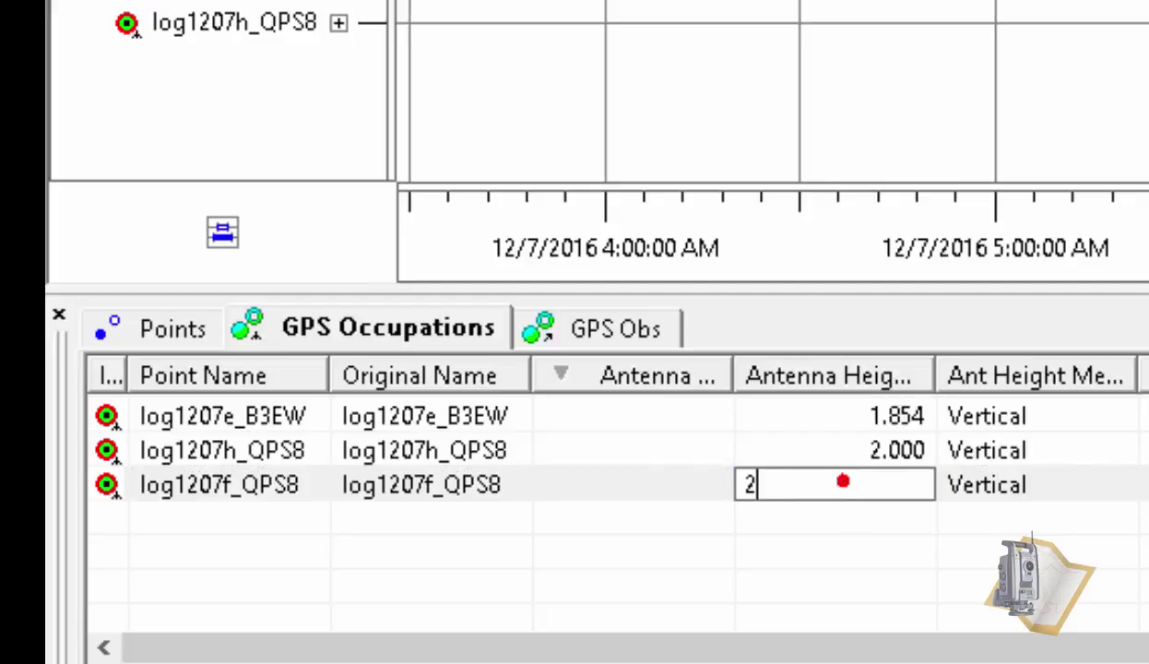
click(858, 544)
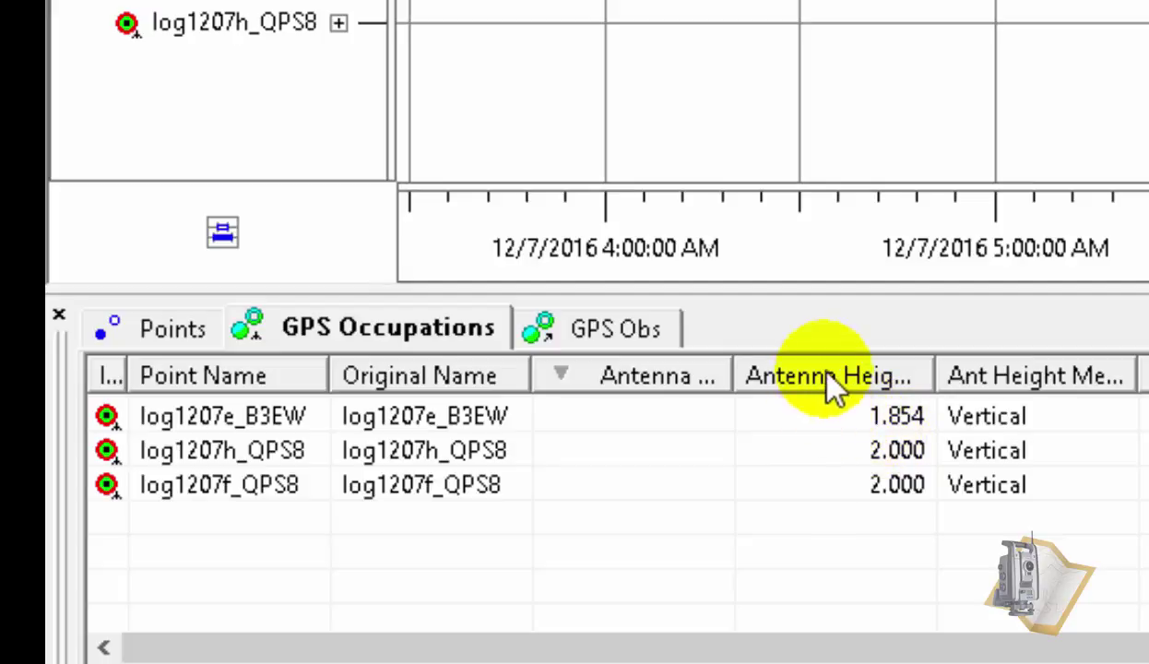
Look through the antenna models of the Other group among the antenna type choices for log1207e_B3EW
click(636, 415)
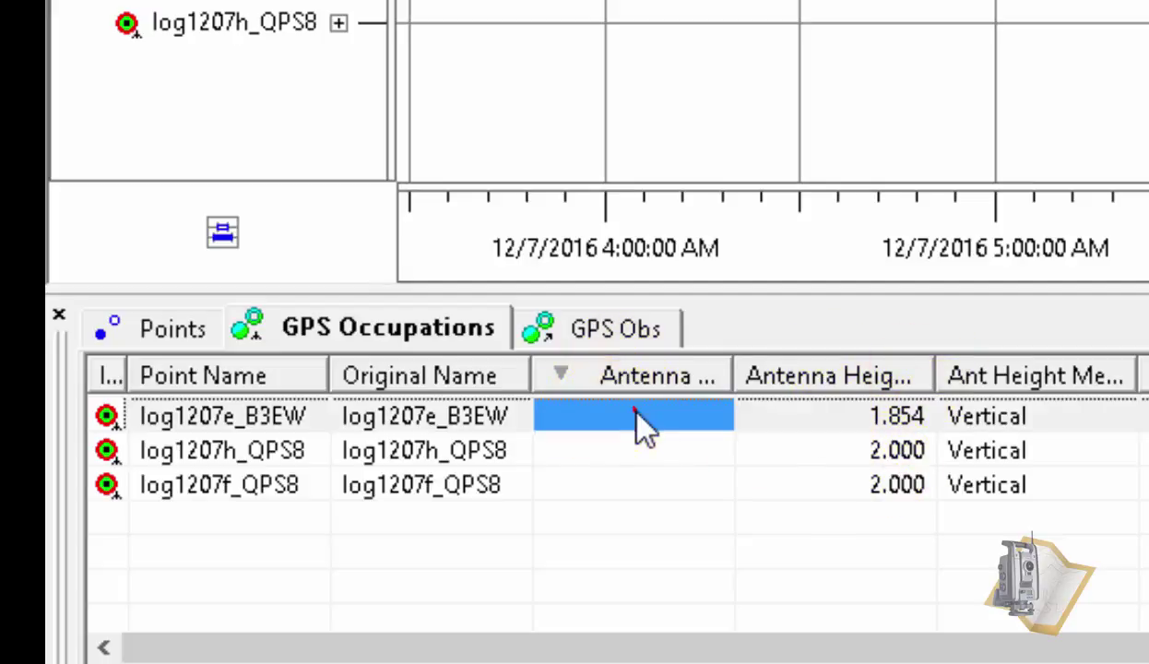
click(613, 407)
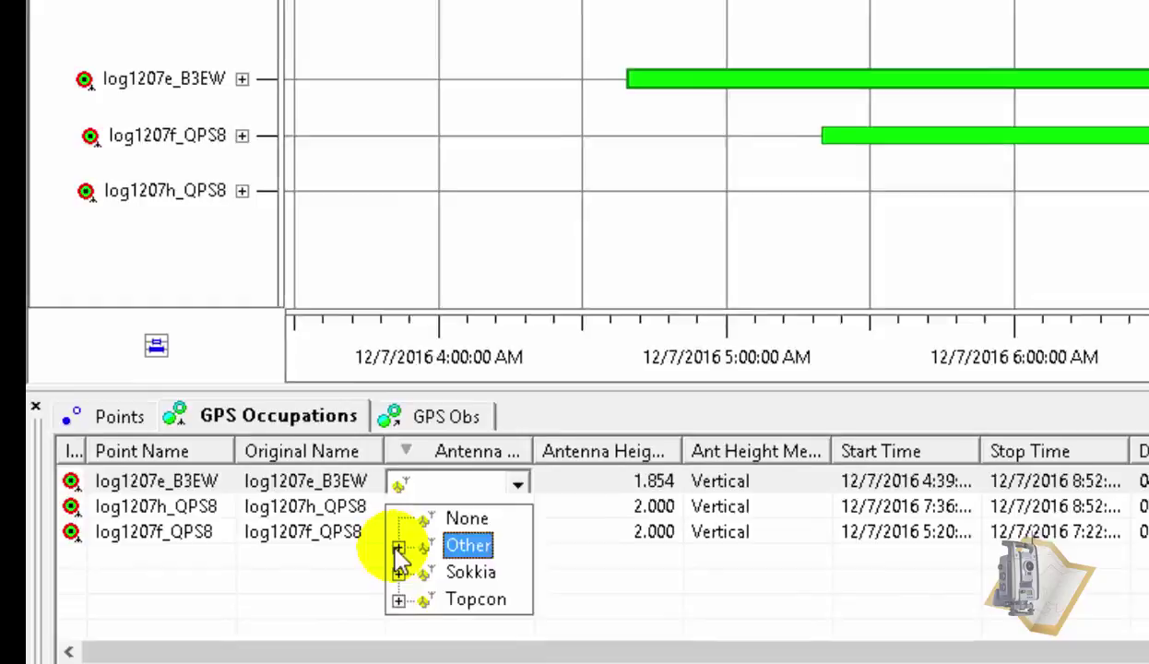
click(646, 502)
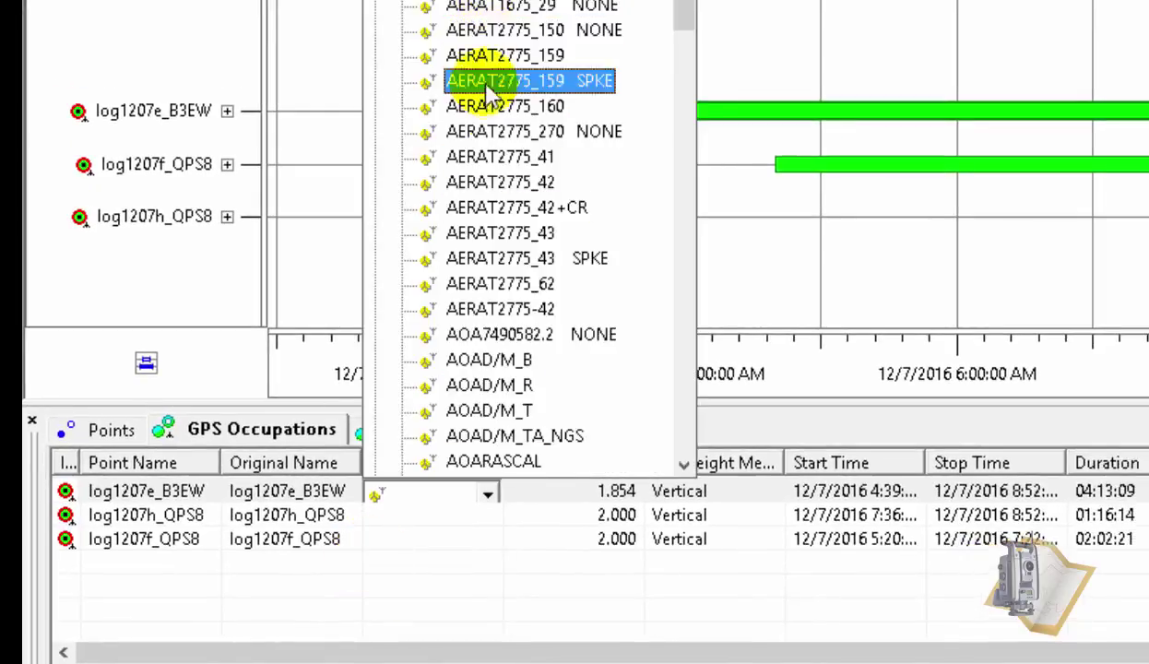
scroll(498, 334, down, 9)
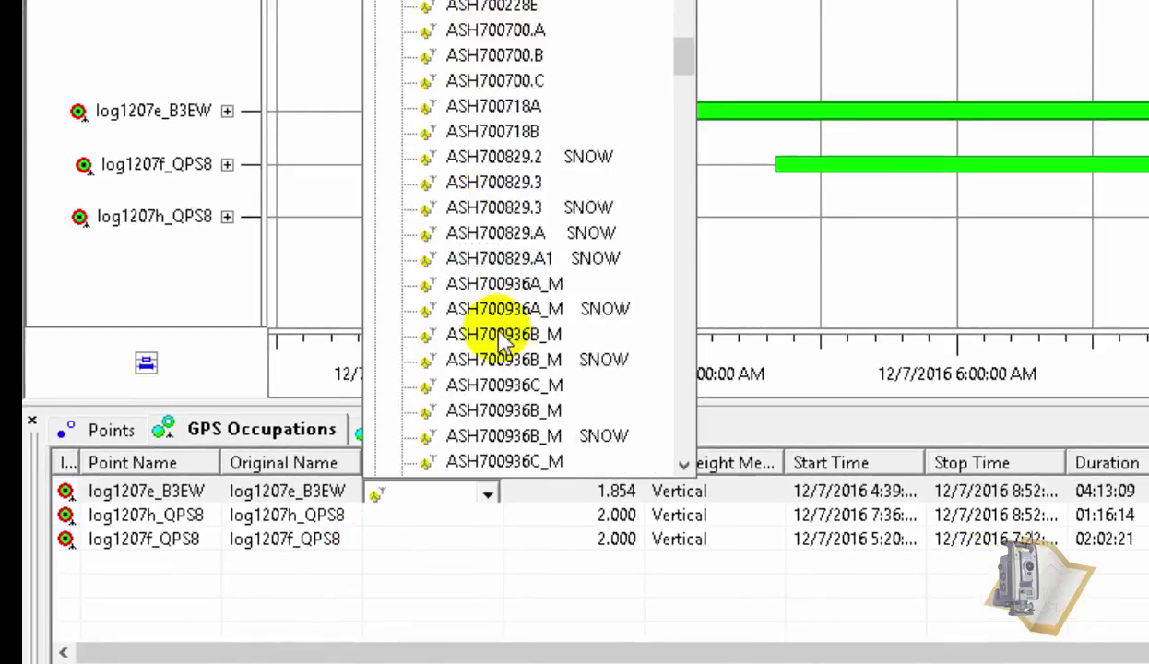
scroll(498, 339, down, 20)
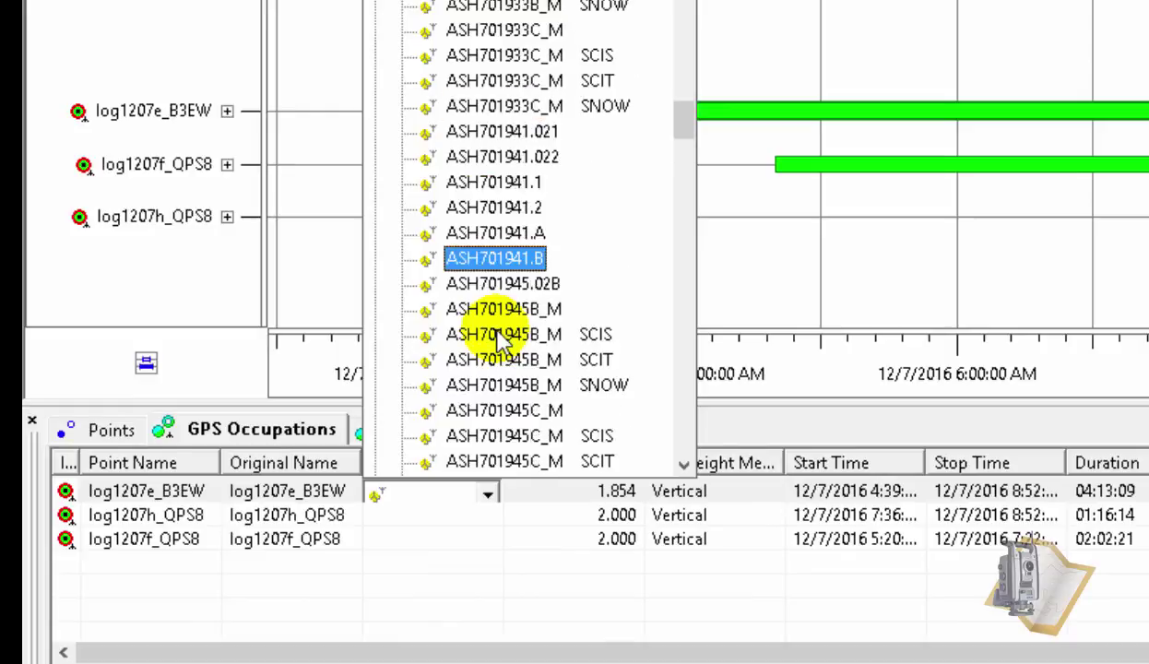
scroll(498, 339, down, 15)
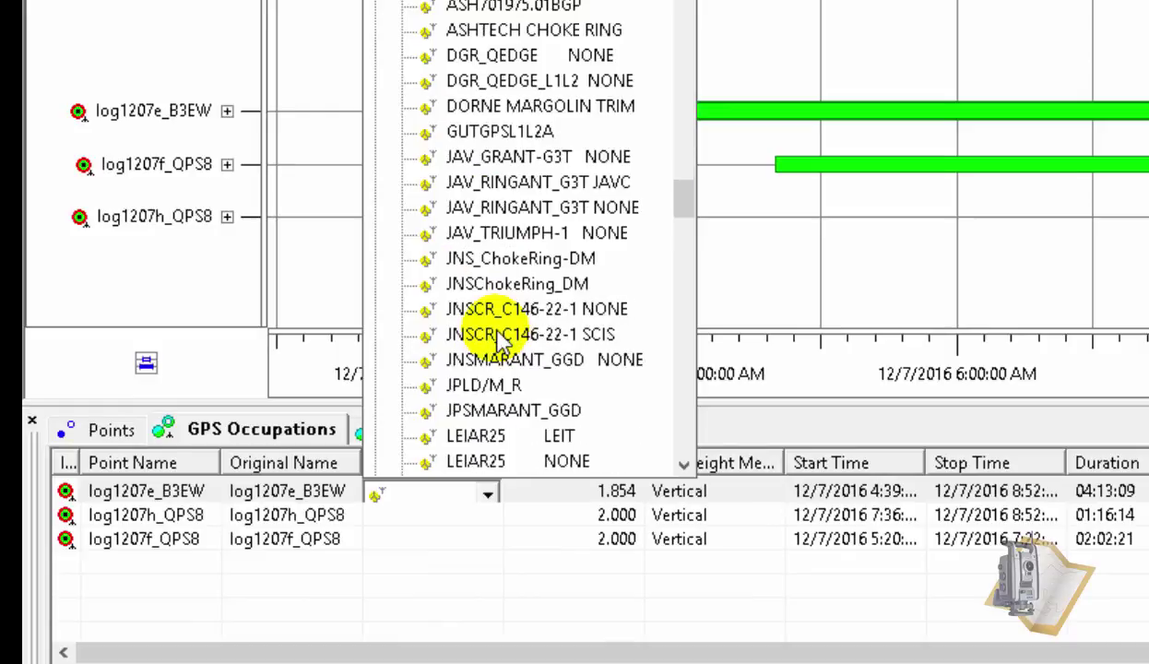
scroll(498, 339, up, 4)
scroll(498, 340, up, 20)
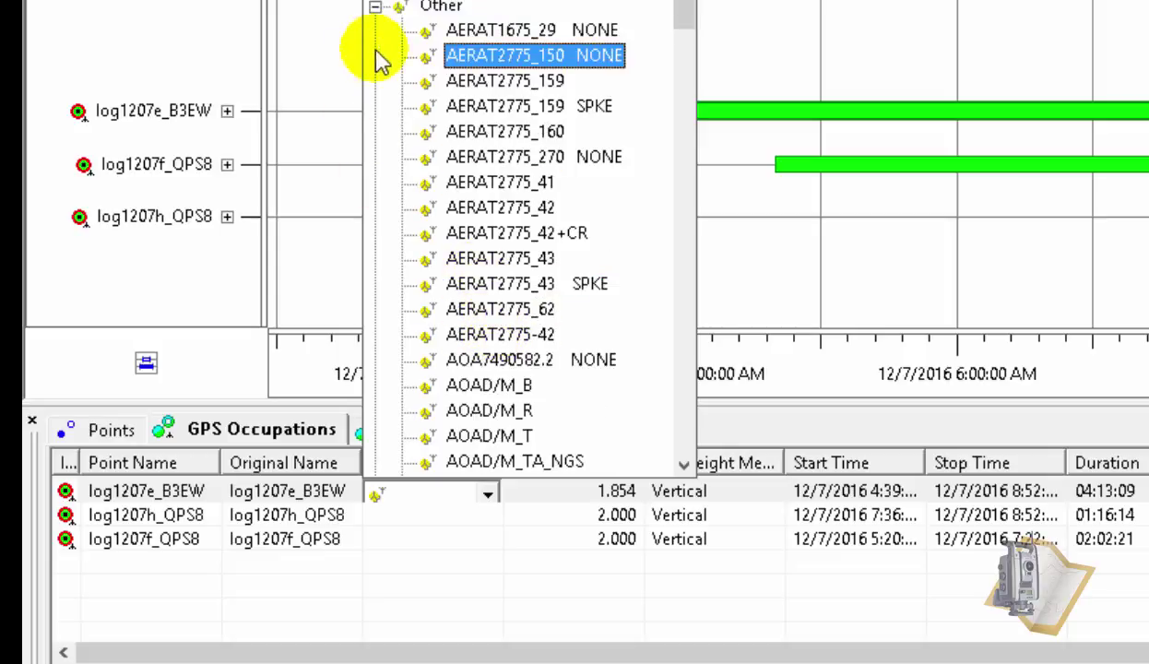
click(375, 9)
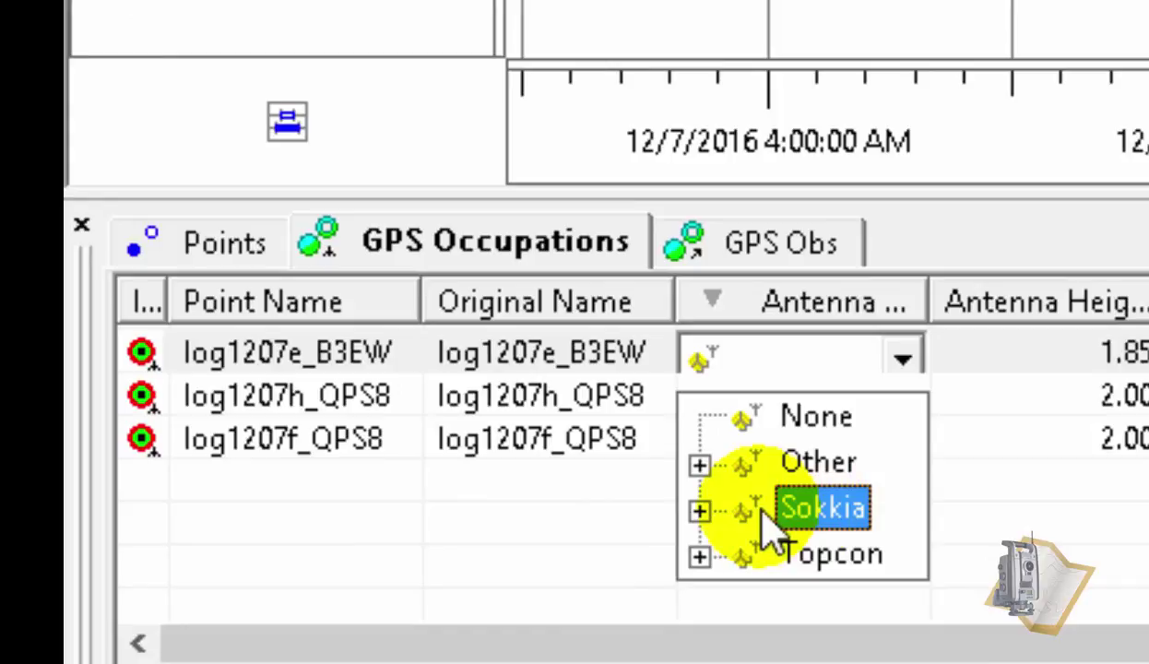
Set the antenna type of the log1207e_B3EW occupation to the Sokkia GRX1
click(699, 510)
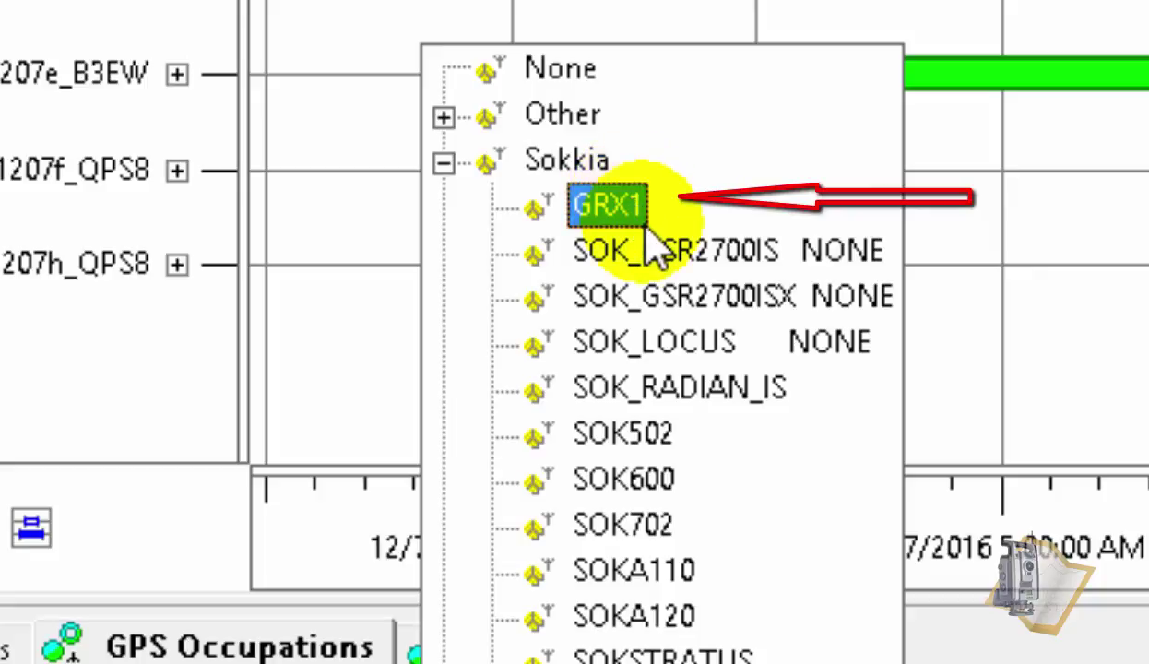
click(595, 208)
click(553, 563)
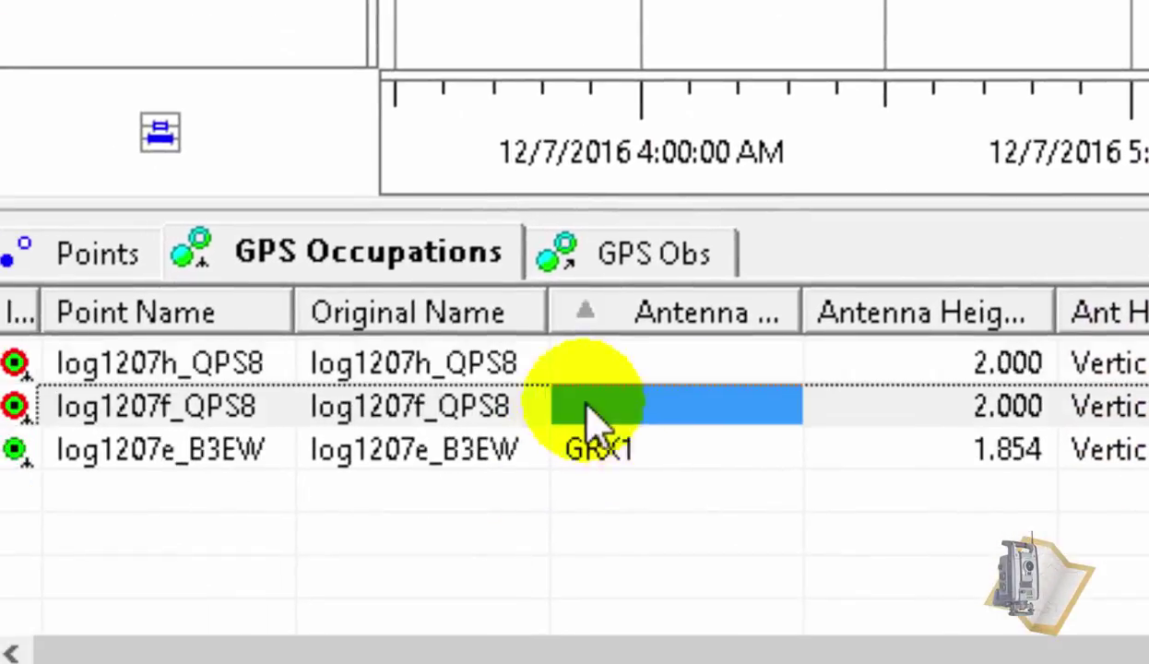
Set the antenna types of the log1207f_QPS8 and log1207h_QPS8 occupations to the Sokkia GRX1
click(725, 415)
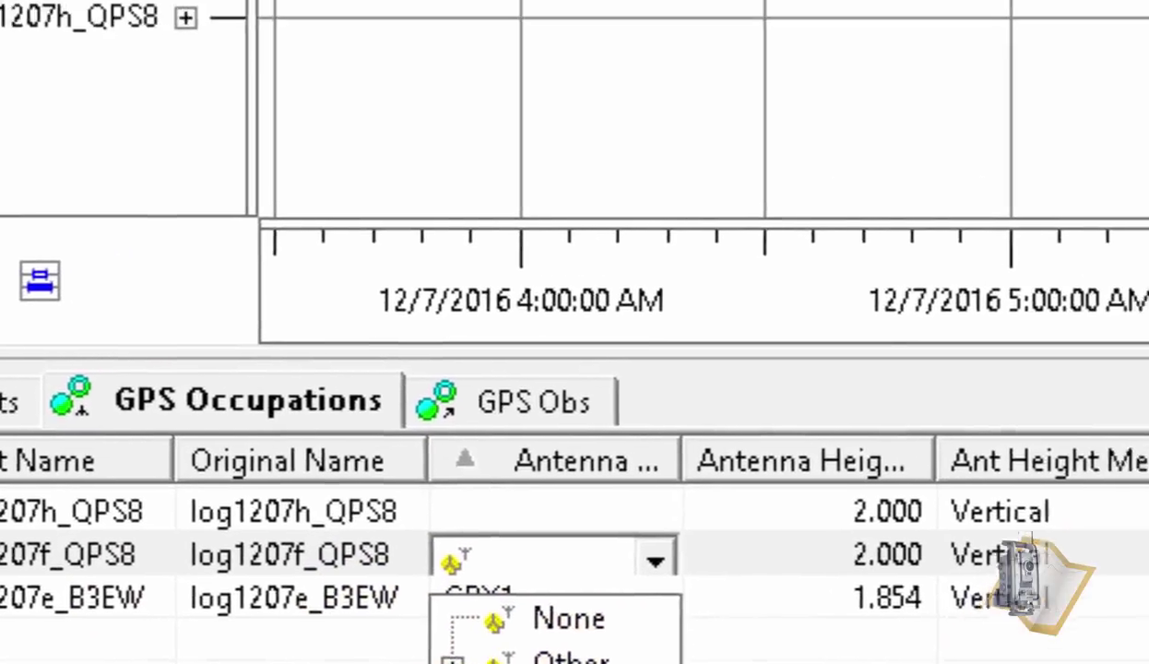
double_click(705, 562)
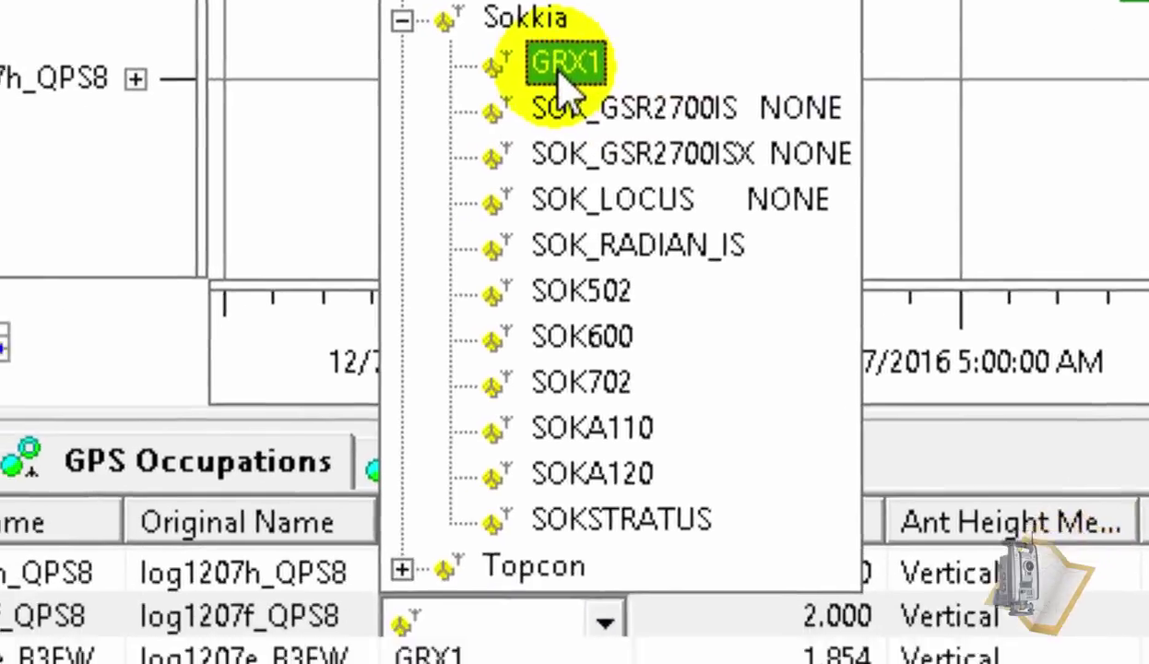
click(476, 171)
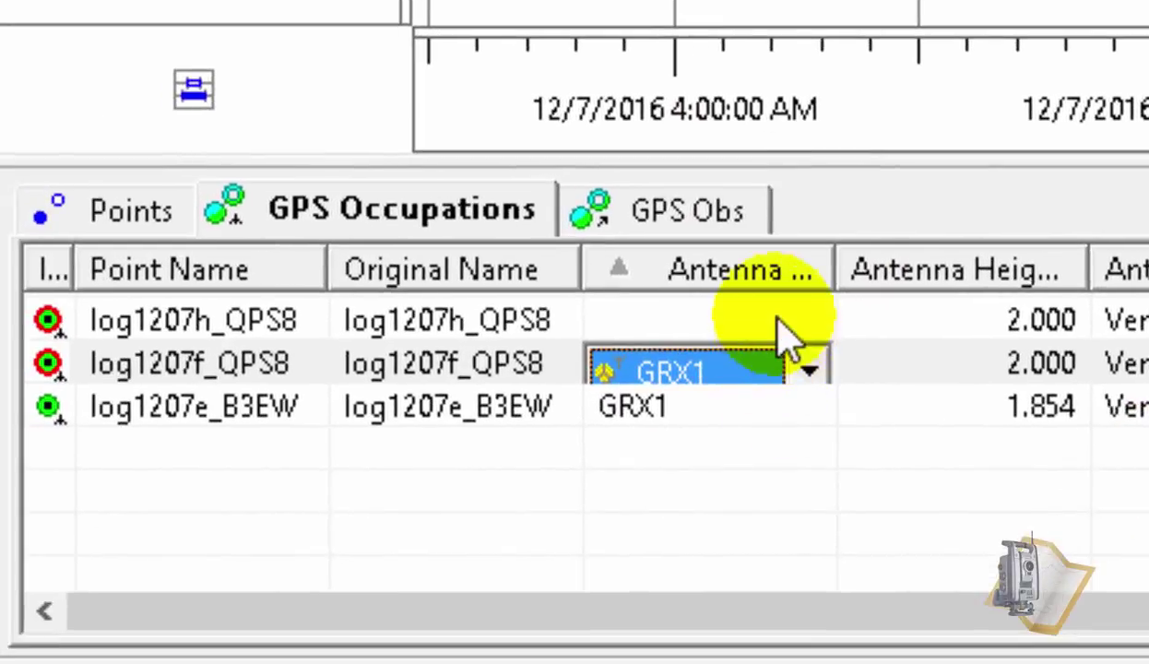
click(776, 314)
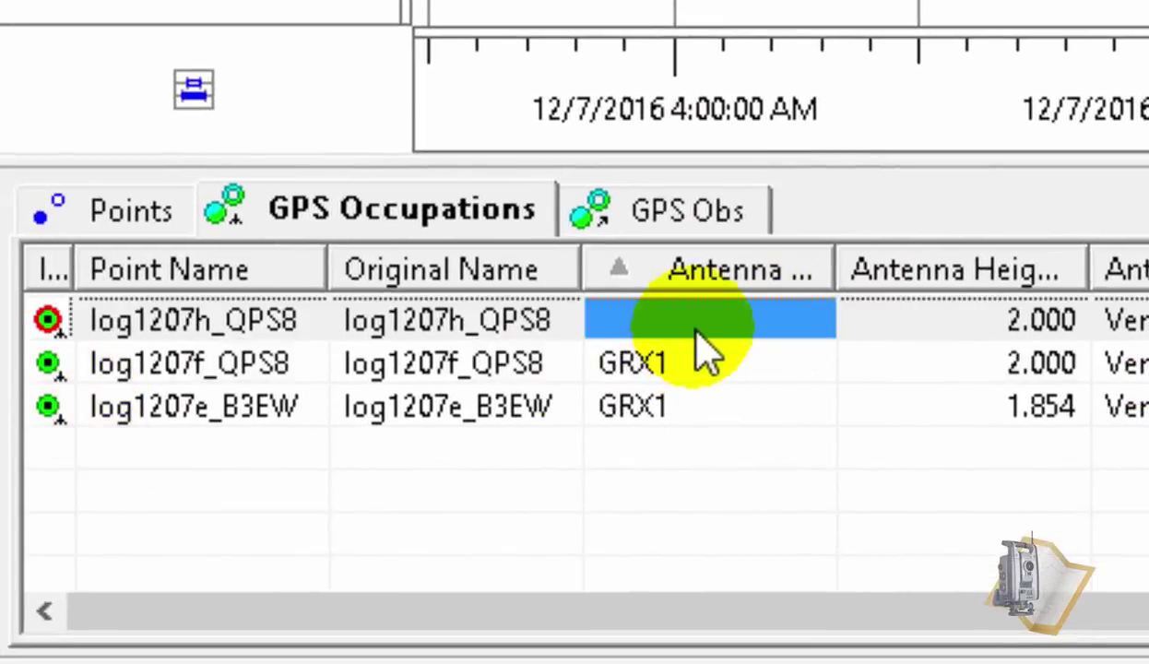
click(770, 333)
click(527, 578)
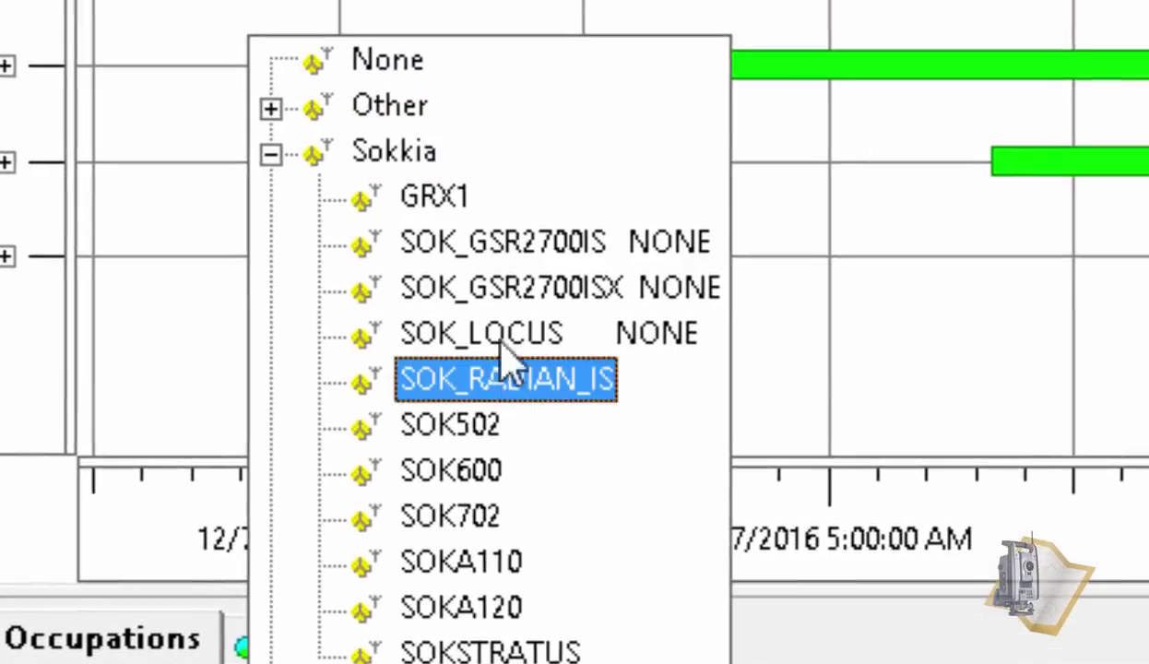
click(687, 624)
click(728, 516)
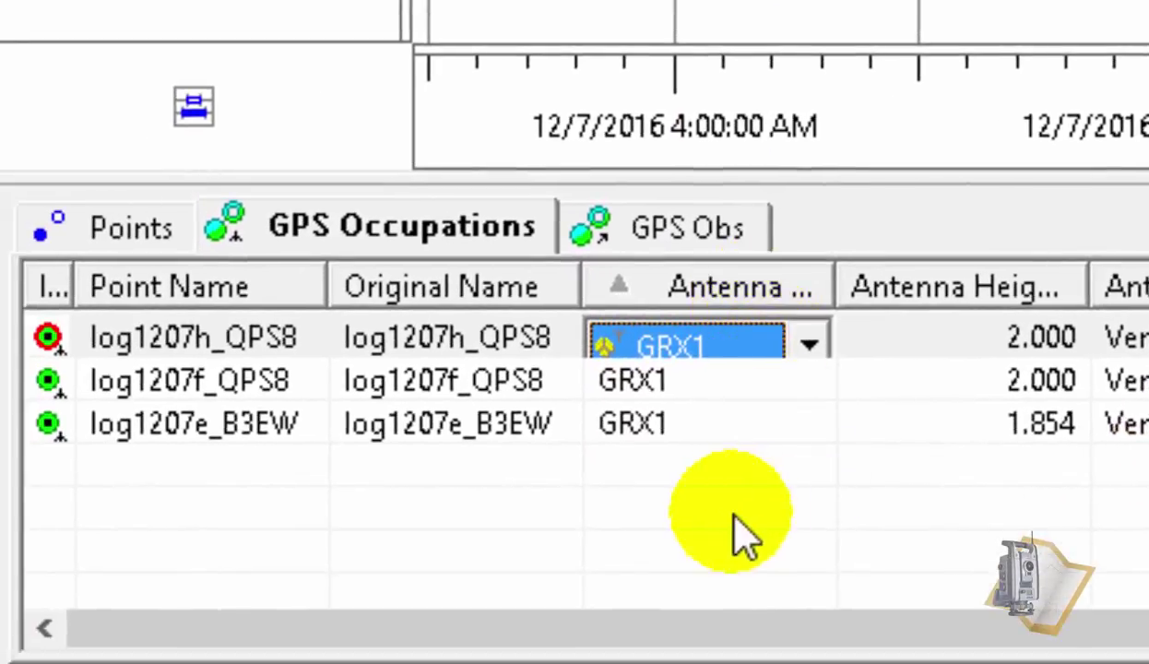
click(78, 343)
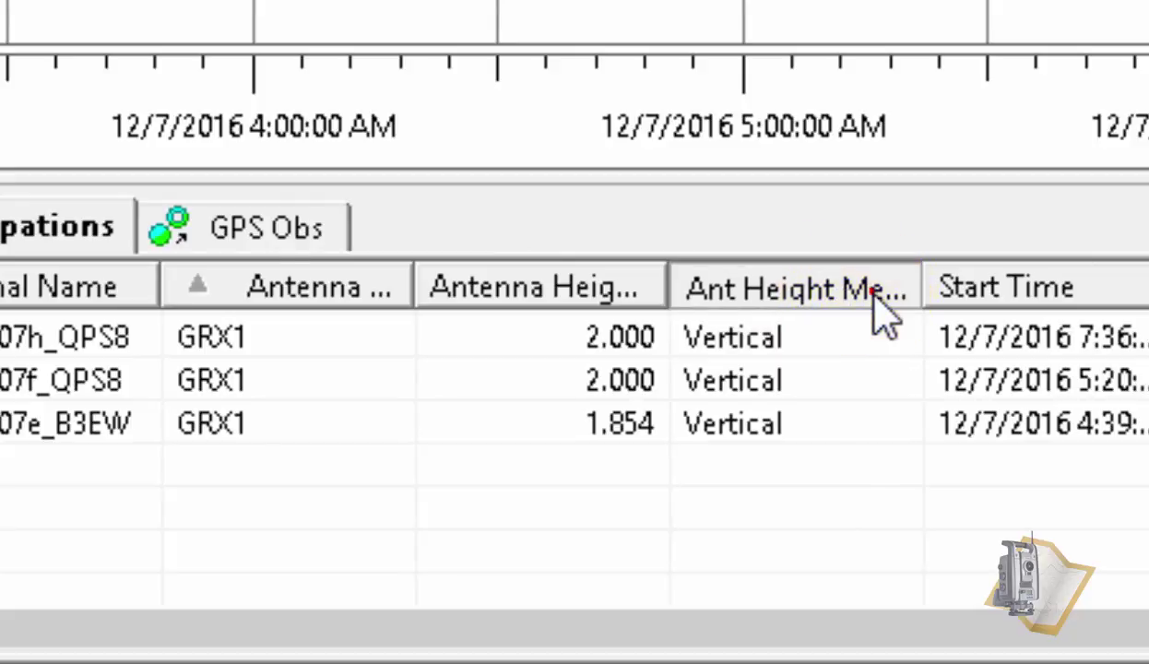
Sort the occupations by antenna height method and set the method of log1207h_QPS8 to Slant
click(879, 295)
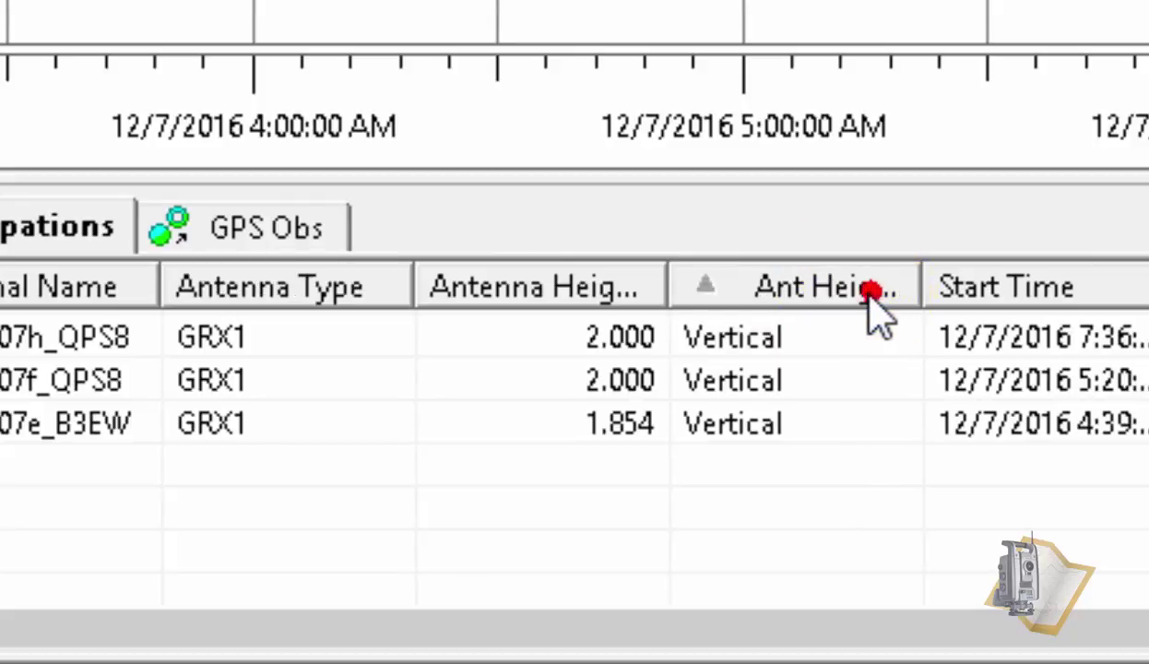
click(793, 341)
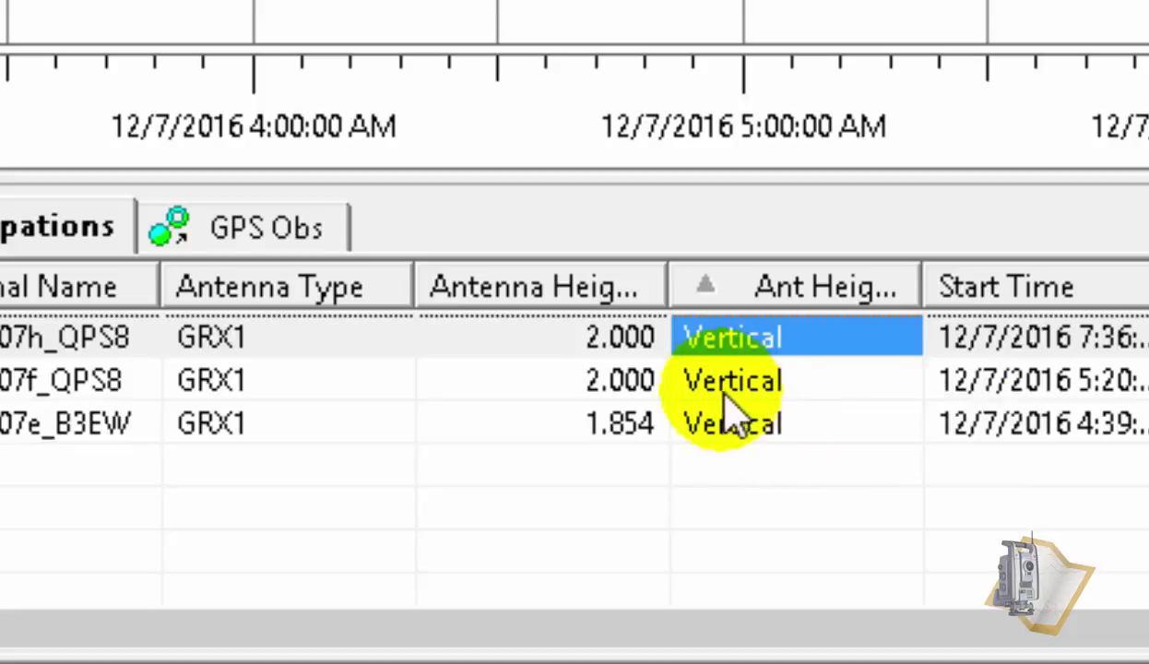
click(862, 337)
click(862, 336)
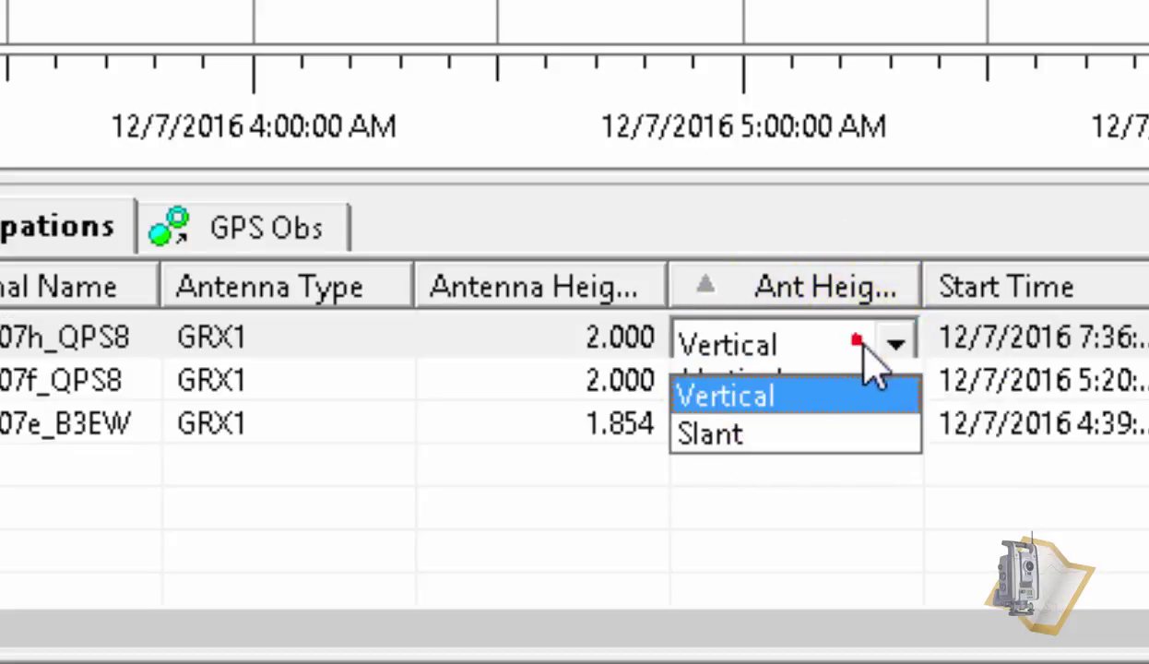
click(782, 436)
Set the antenna height method of the log1207e_B3EW occupation to Slant
click(835, 389)
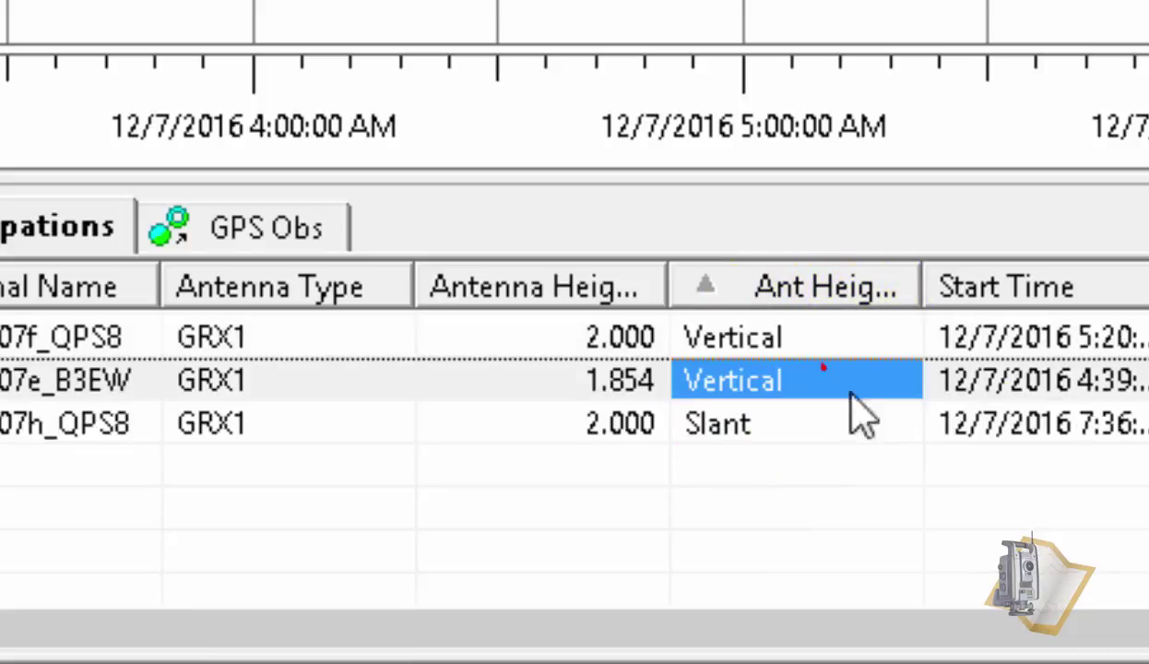
click(841, 386)
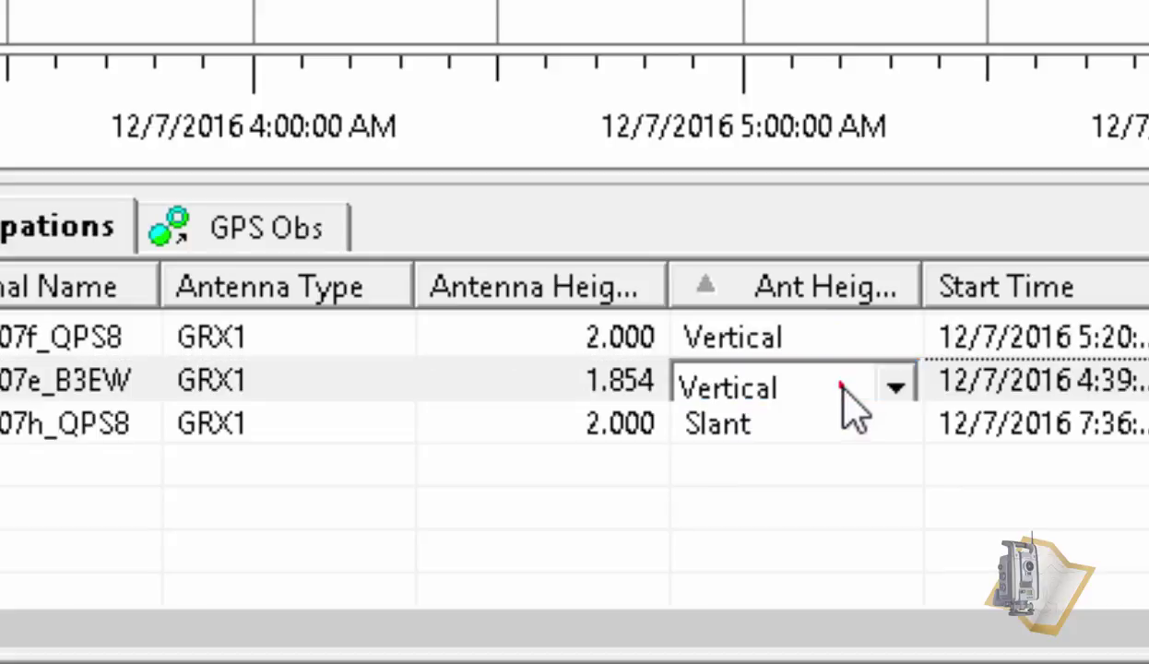
click(840, 387)
click(793, 475)
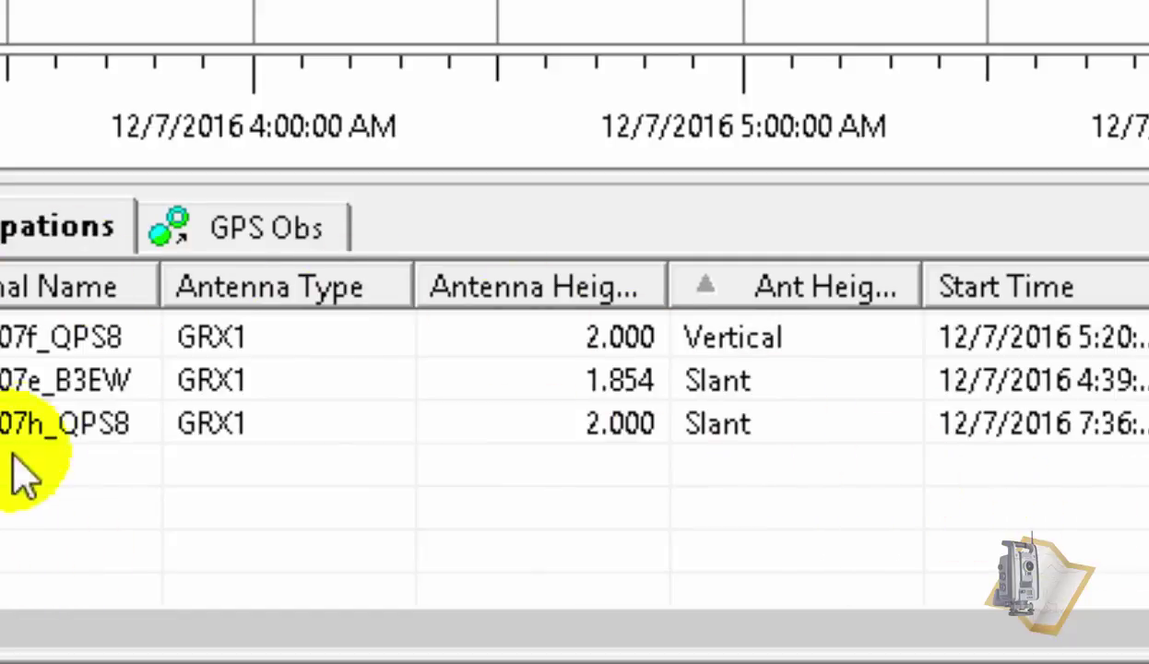
Show the GPS observations, check their orbit settings and open the properties of the observation from log1207e_B3EW to log1207h_QPS8
click(249, 232)
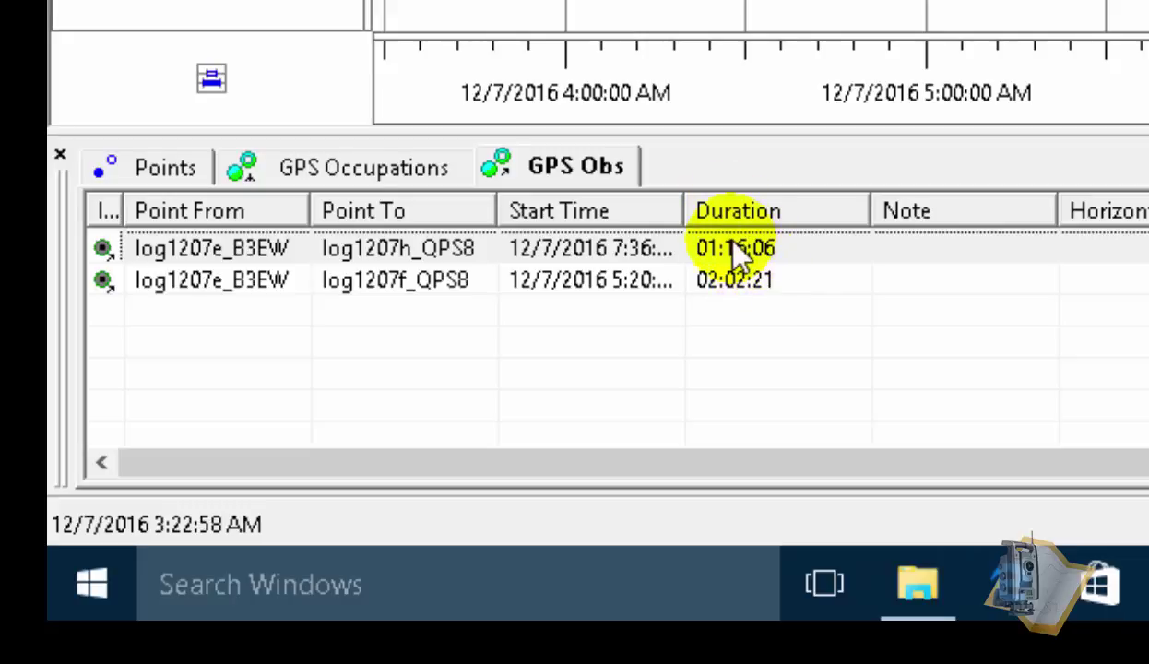
drag(728, 468, 1148, 438)
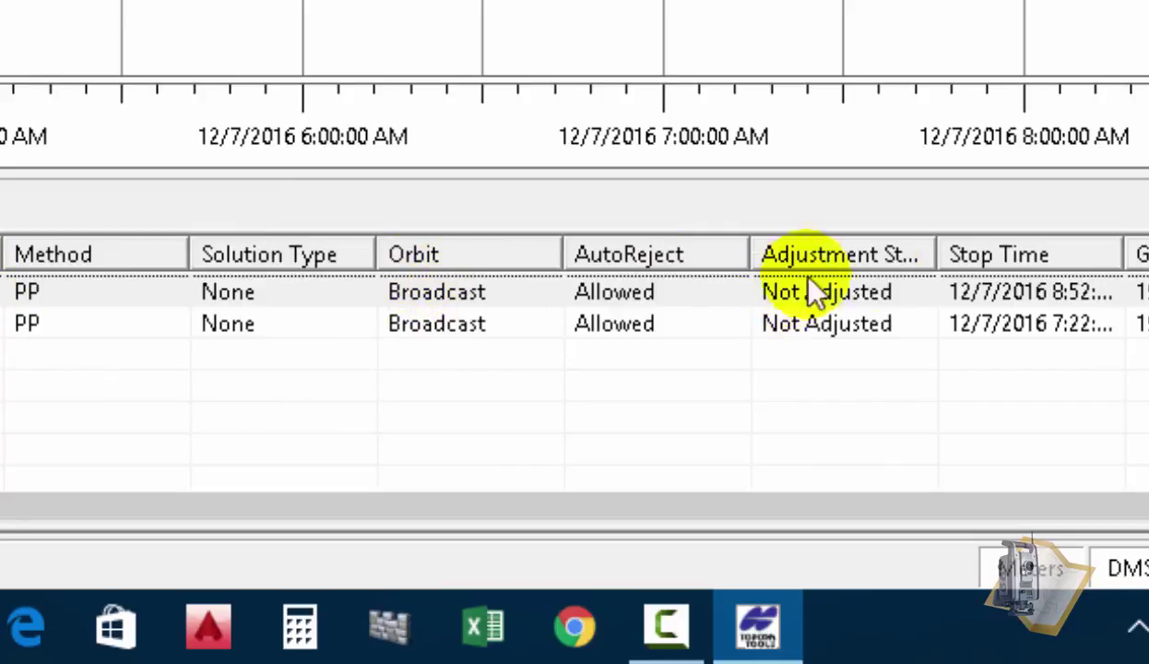
click(448, 290)
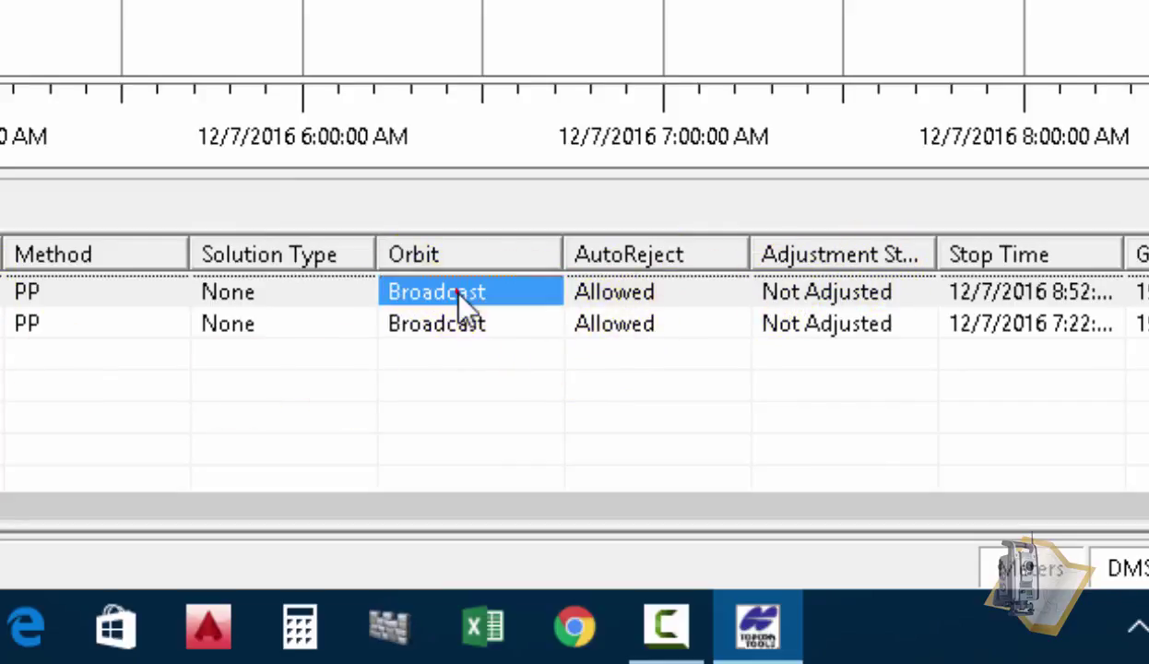
double_click(518, 293)
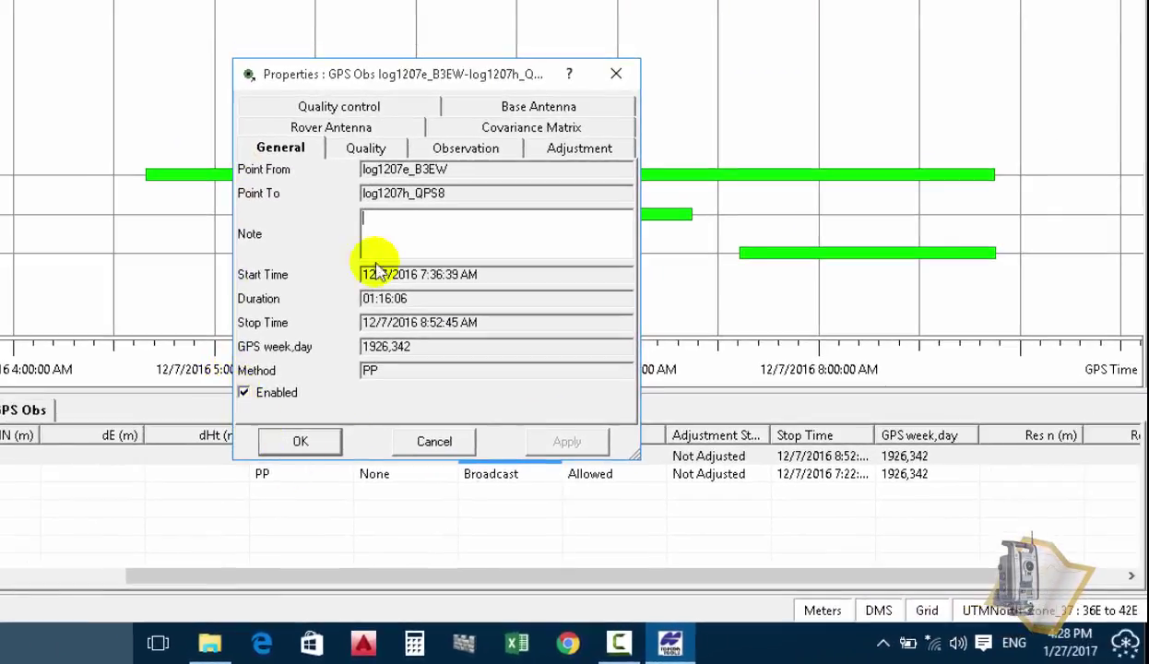
Inspect the quality control and quality properties of the GPS observation and close its properties
click(368, 107)
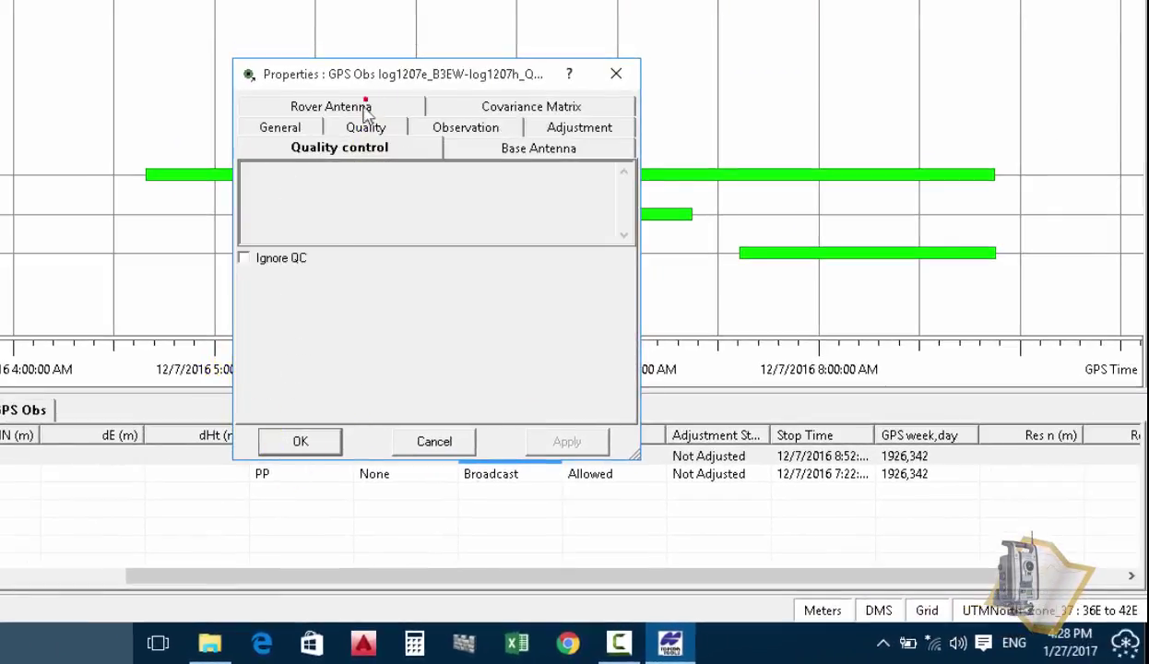
click(380, 131)
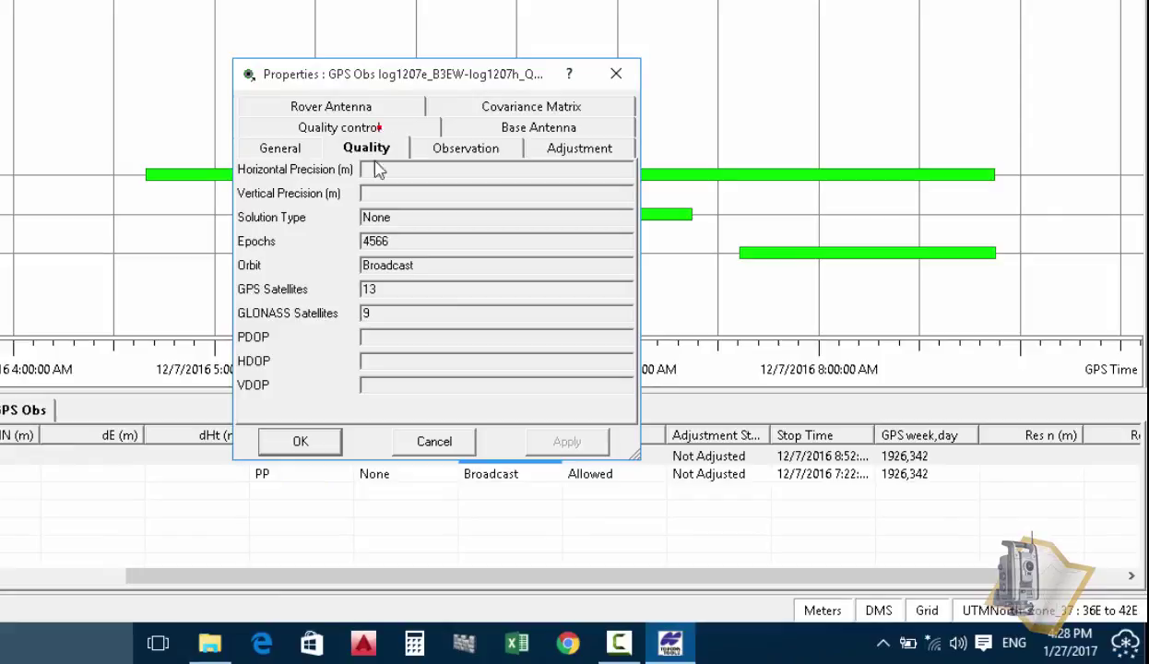
click(426, 442)
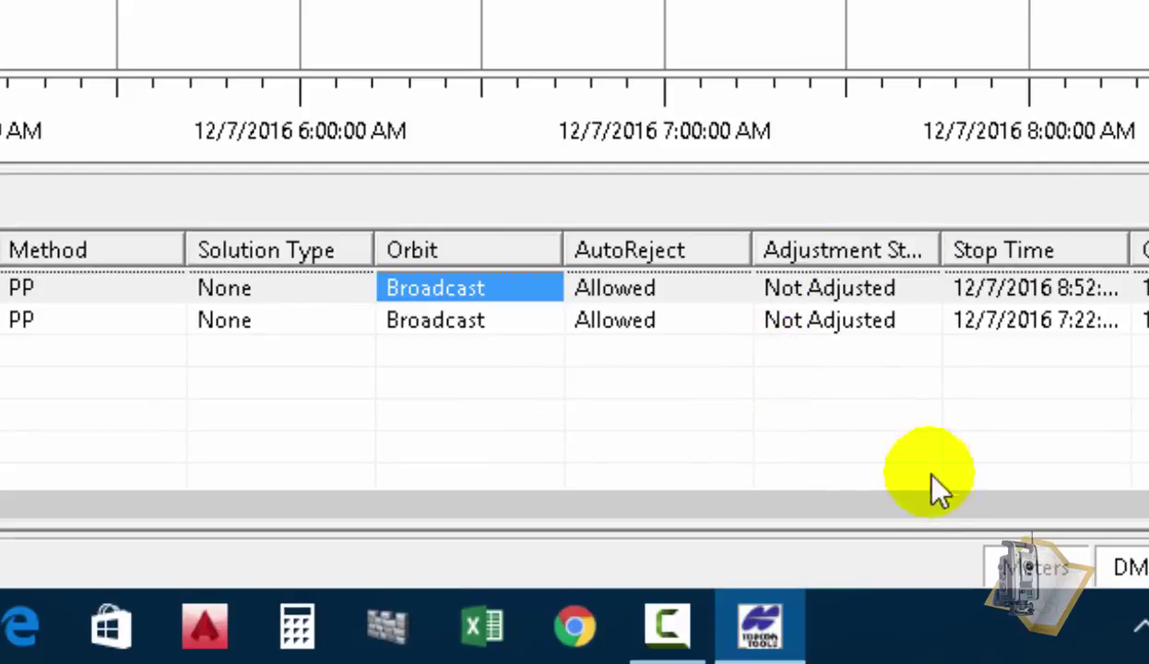
Look through the remaining GPS observation columns, and review the antenna settings and timing details of the GPS occupations
drag(830, 505, 976, 502)
drag(1031, 490, 341, 572)
click(290, 251)
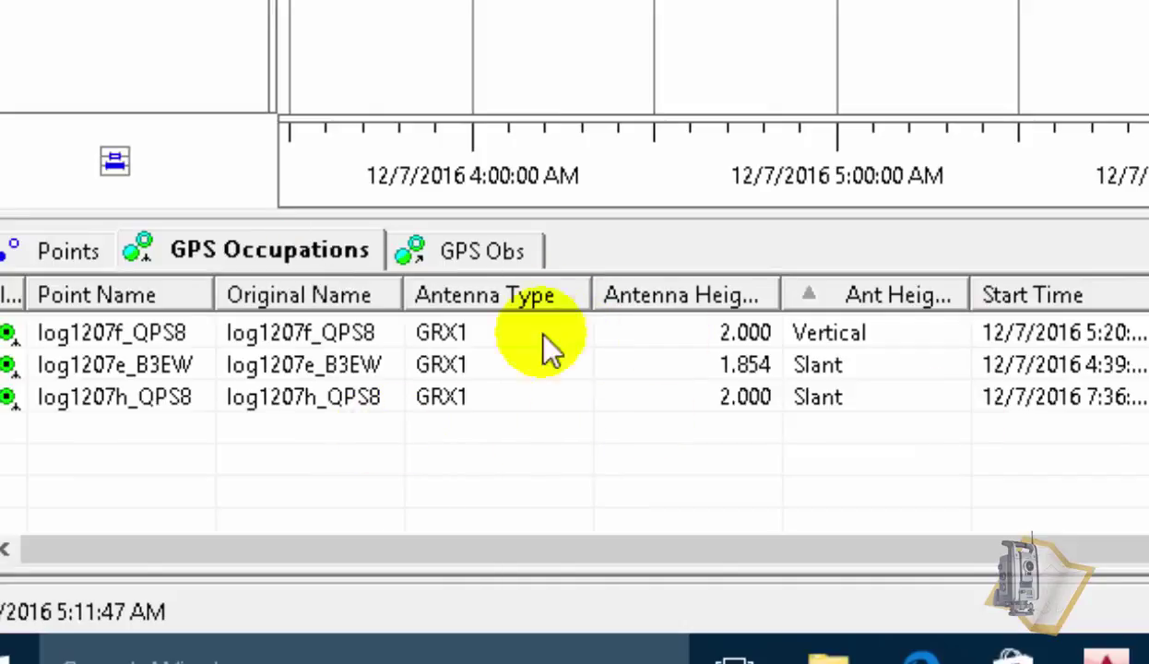
drag(860, 541, 1146, 546)
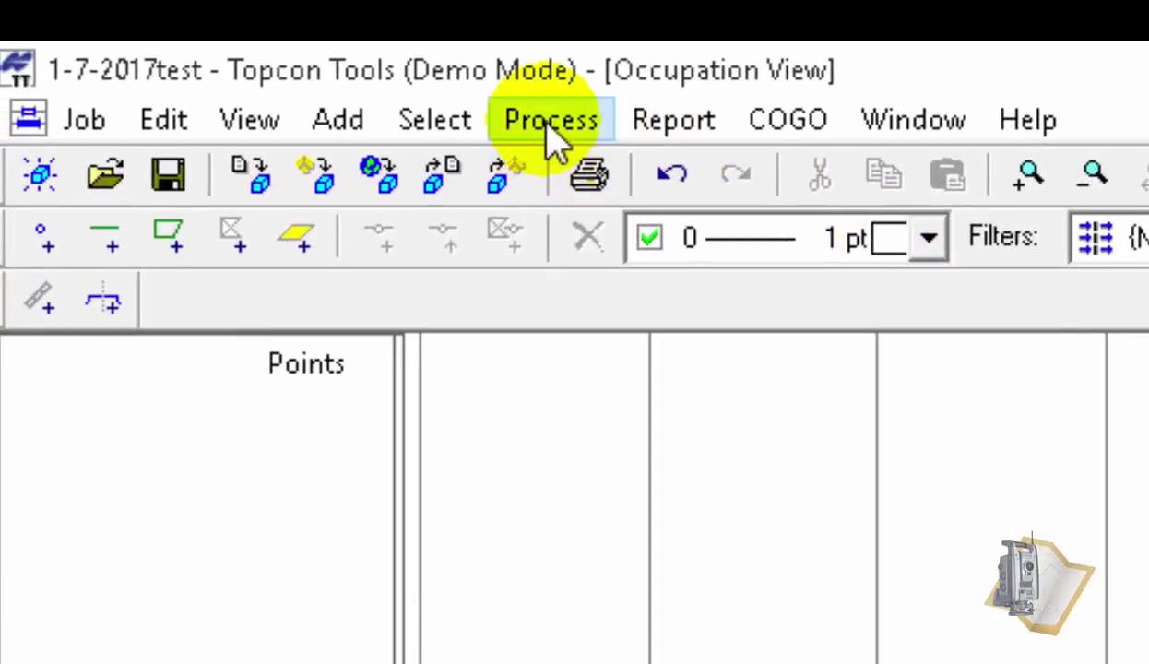
Run GPS+ PostProcessing on the job's observations
click(548, 127)
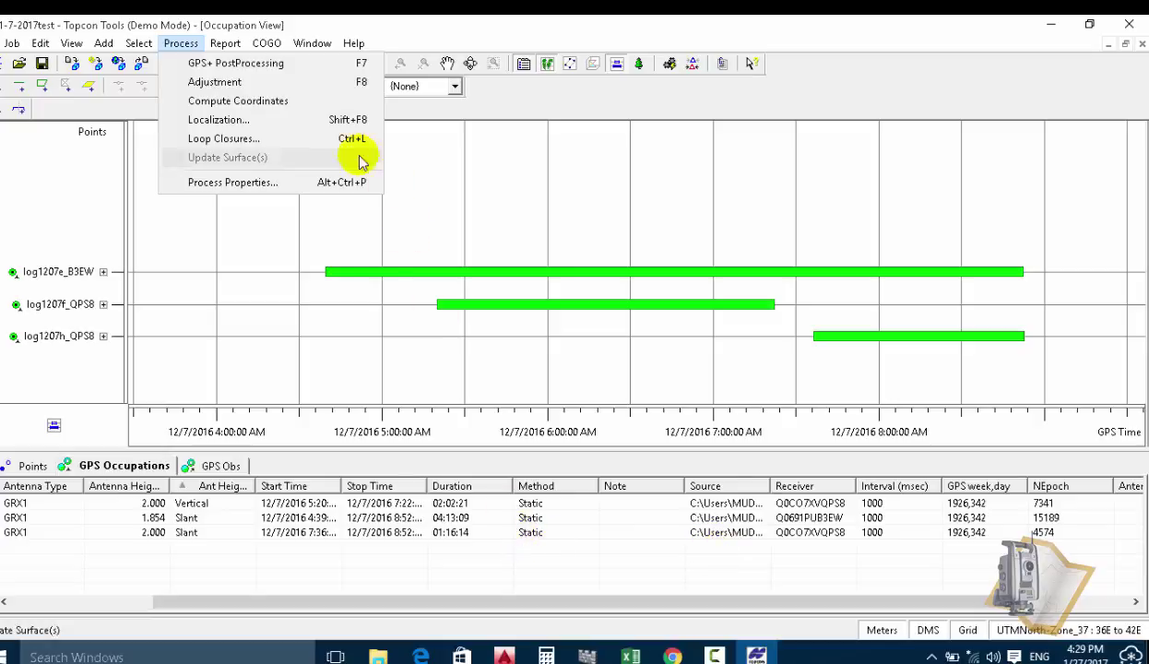
click(236, 65)
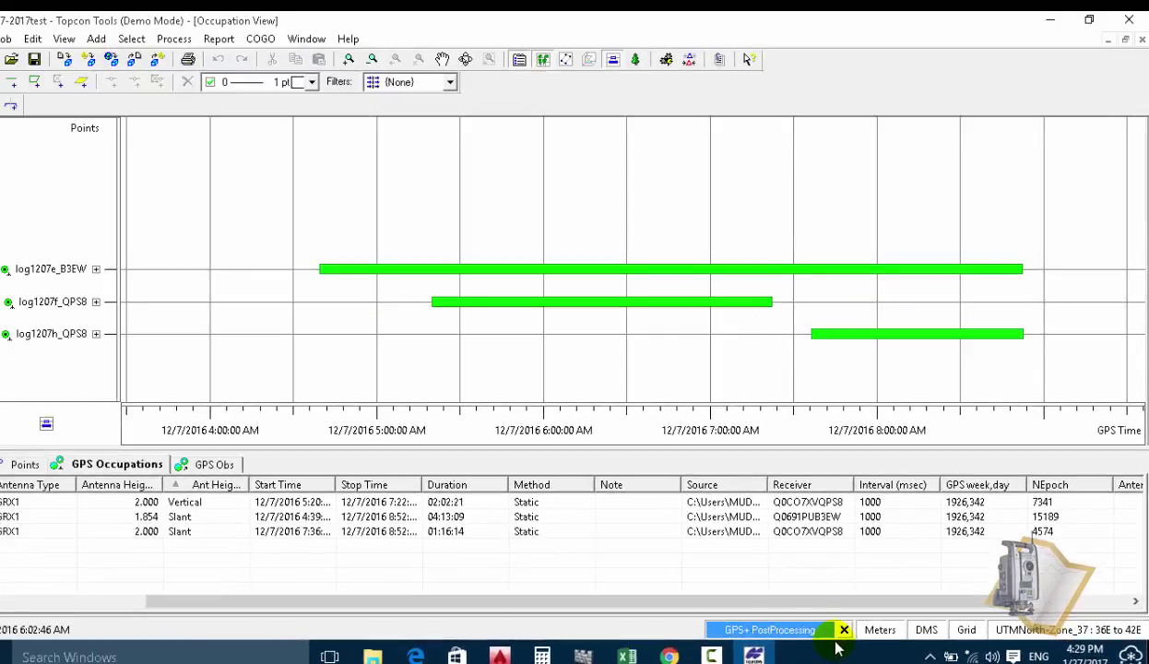
click(841, 634)
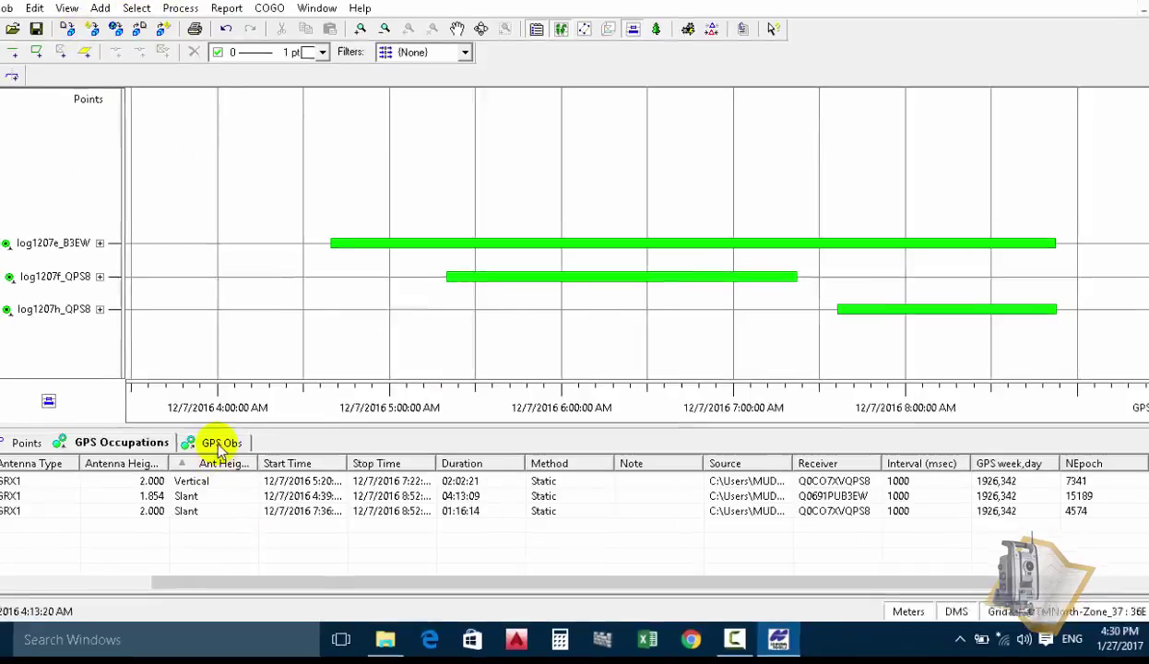
Review the precisions, coordinate differences and solution types of the processed GPS observations, and return to the GPS occupations
click(212, 450)
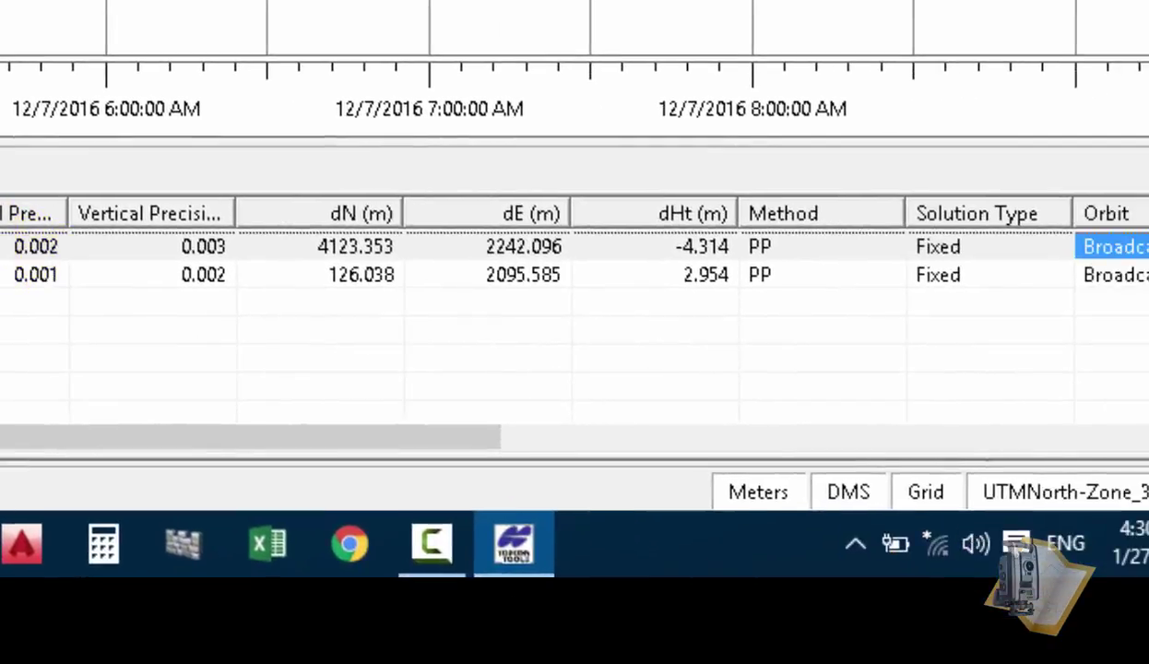
drag(49, 441, 188, 435)
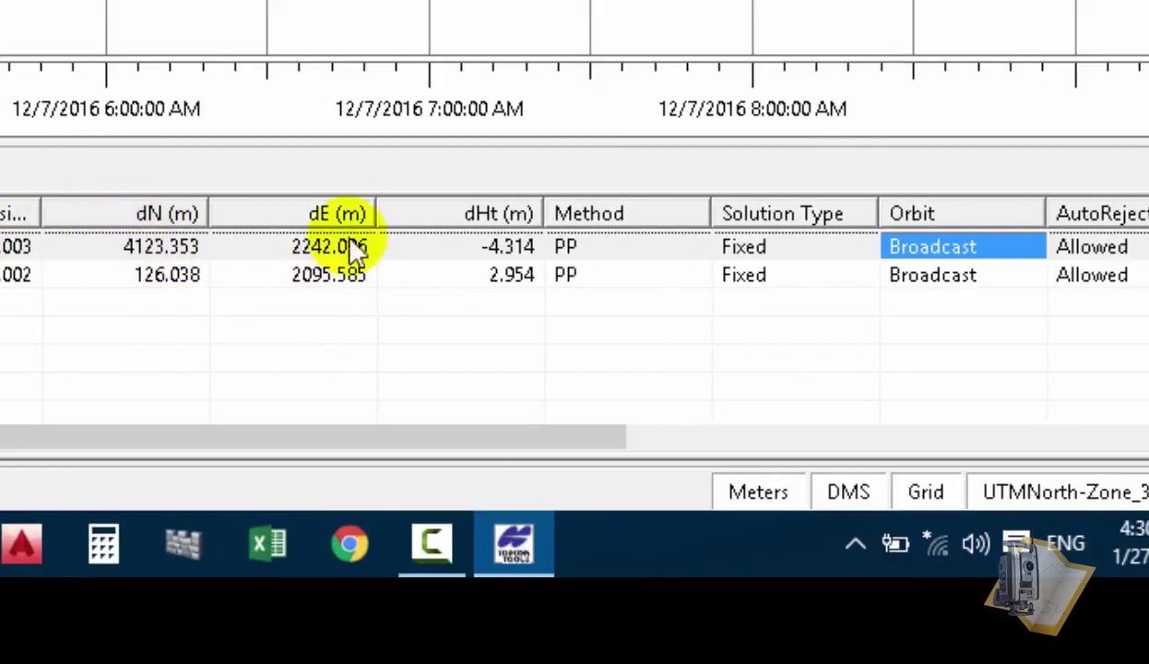
drag(398, 436, 619, 395)
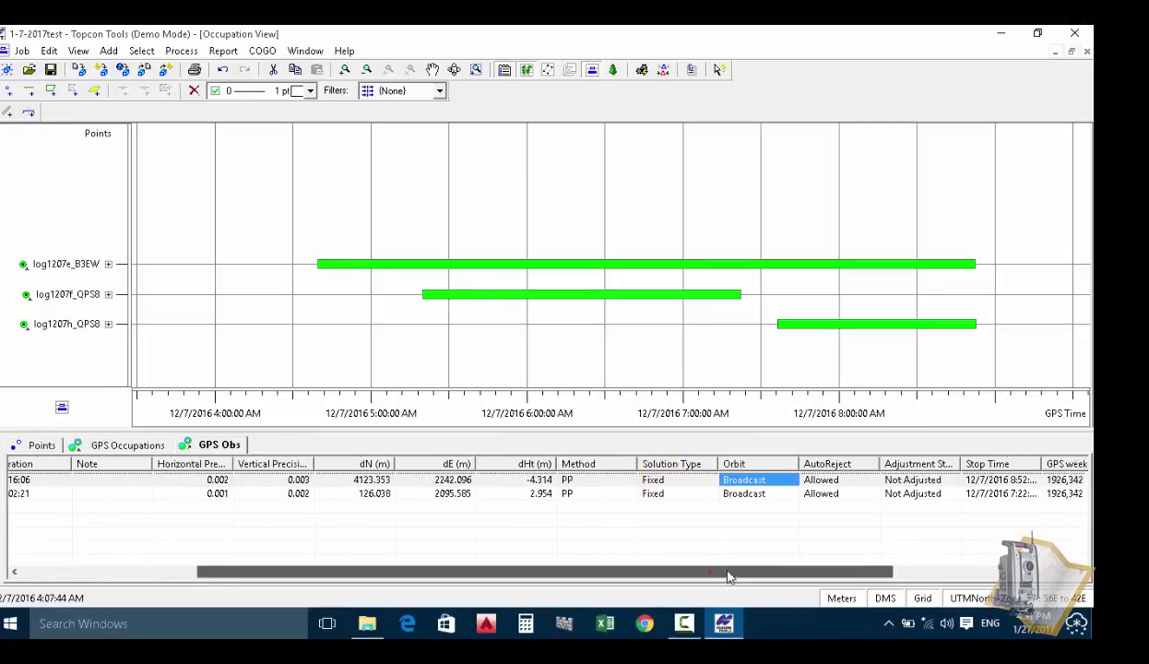
drag(731, 580, 503, 580)
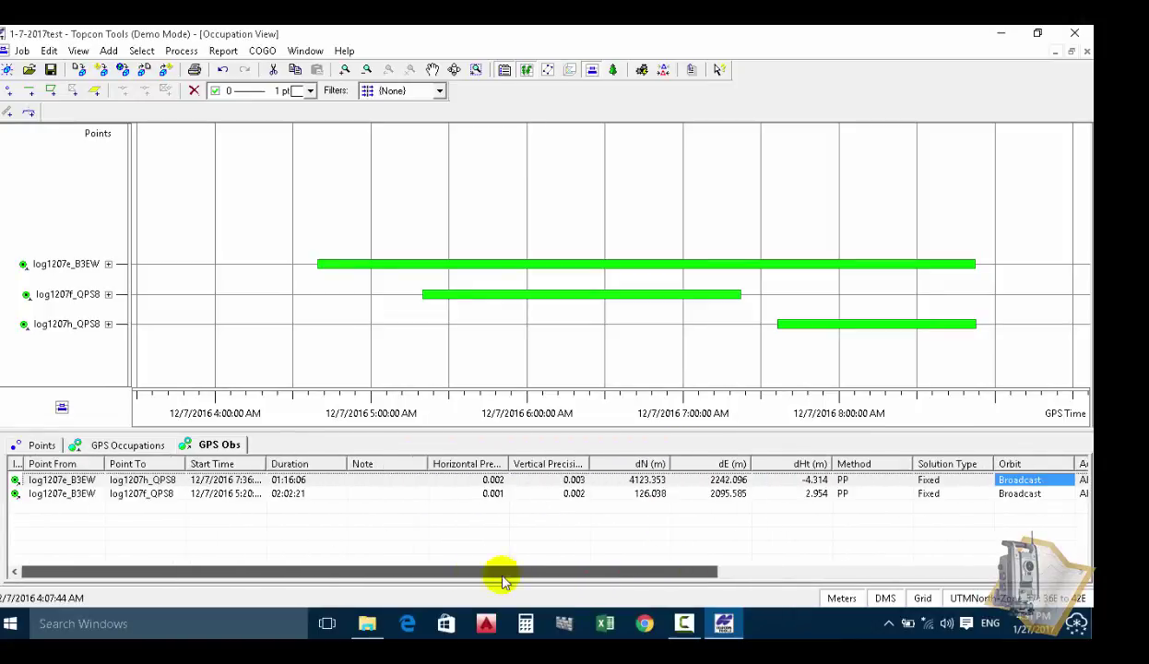
click(116, 446)
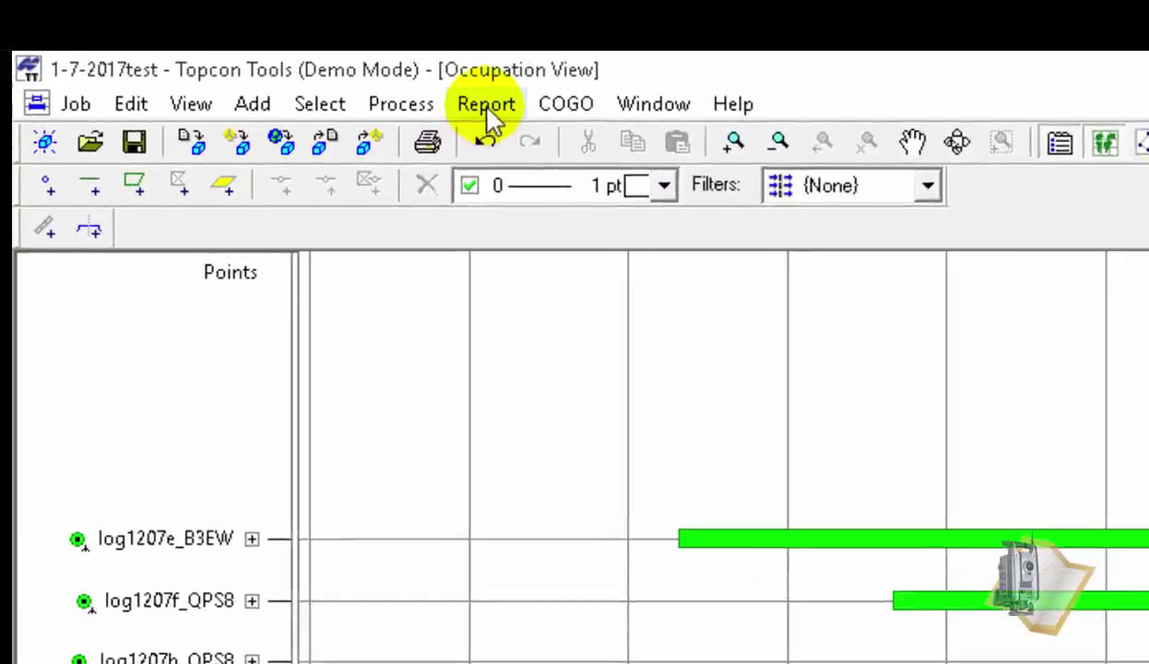
Open the report configuration and create a new report named with the person's name
click(486, 105)
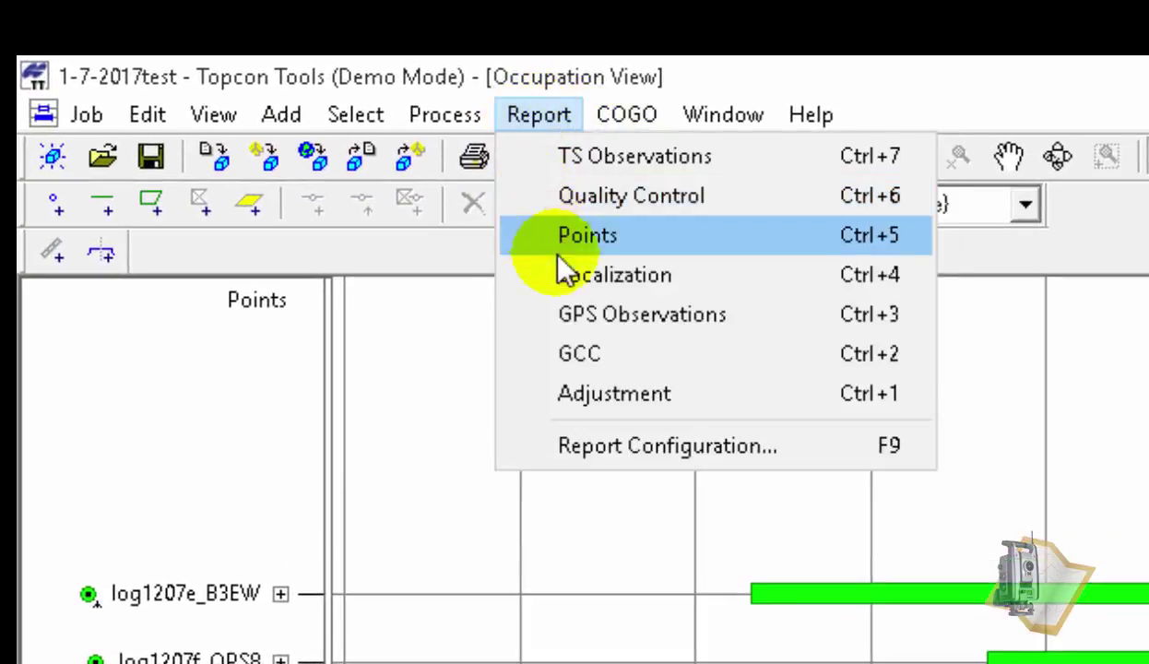
click(610, 441)
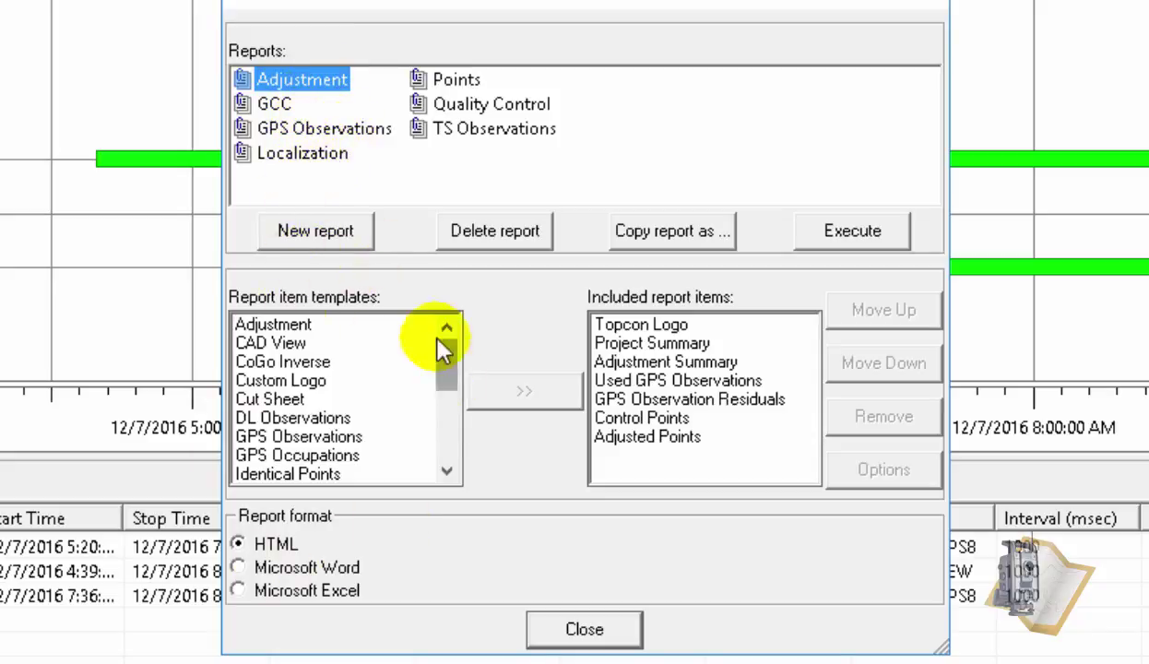
click(324, 234)
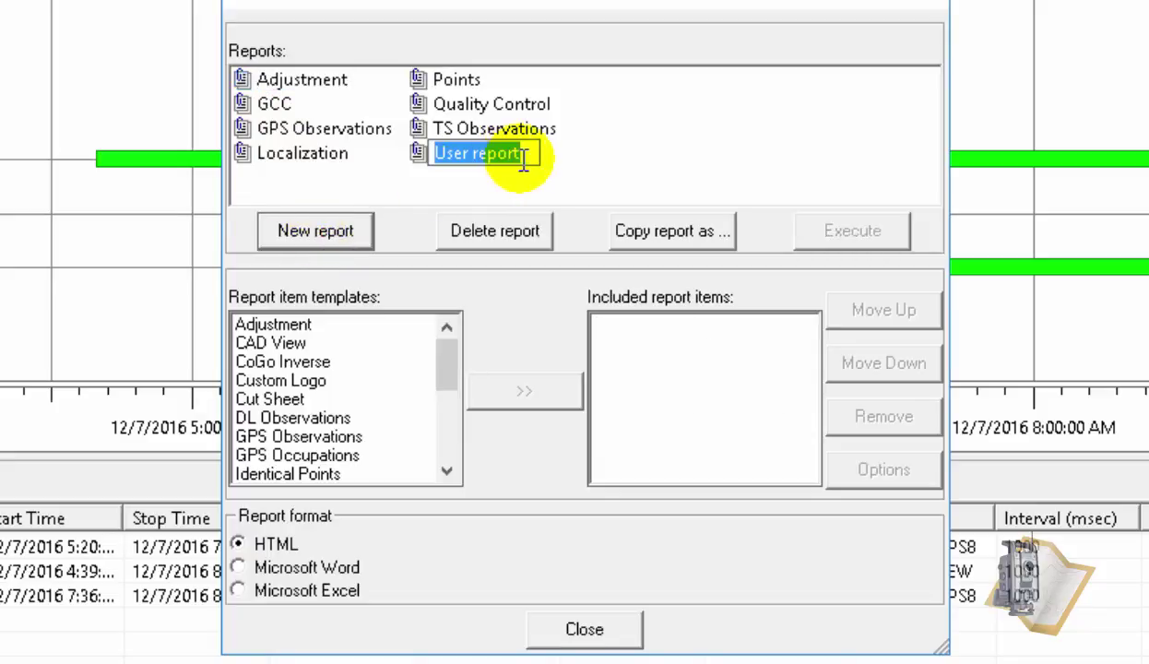
key(BackSpace)
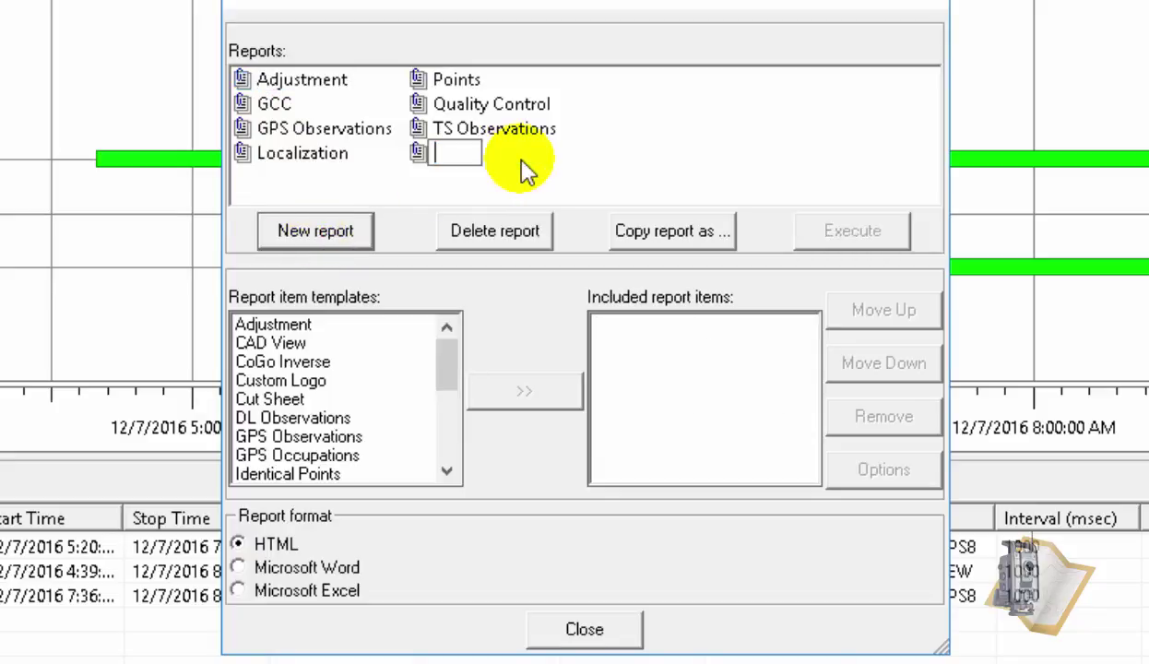
text(M)
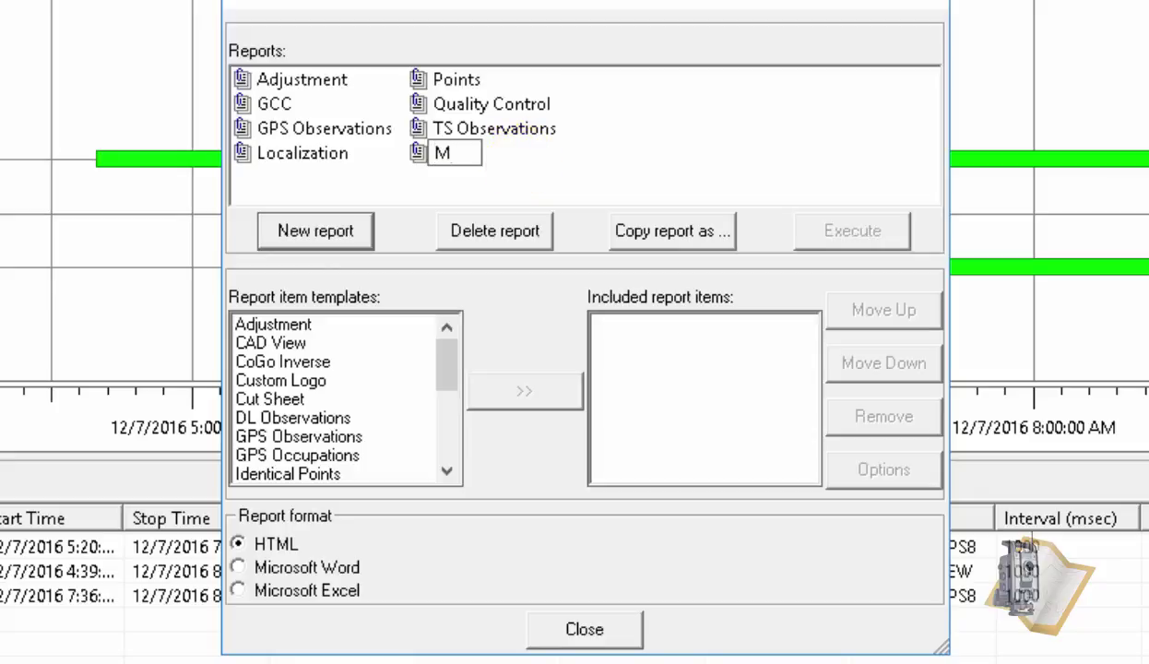
text(udasser)
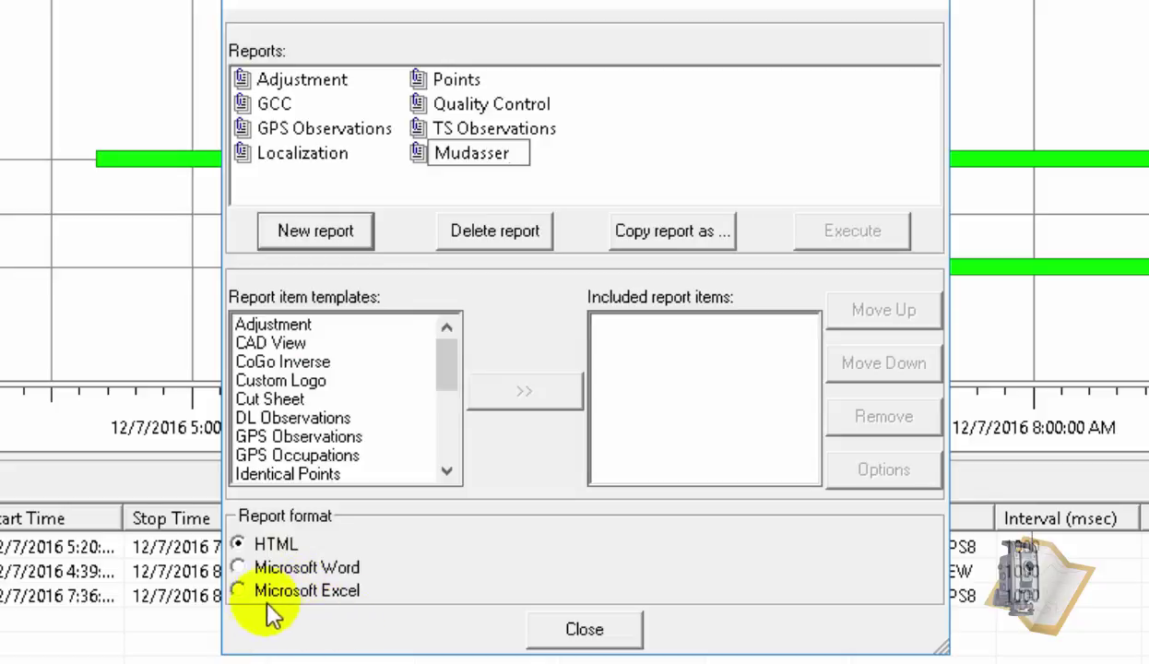
Set the report format to Microsoft Excel and close the report configuration
click(239, 591)
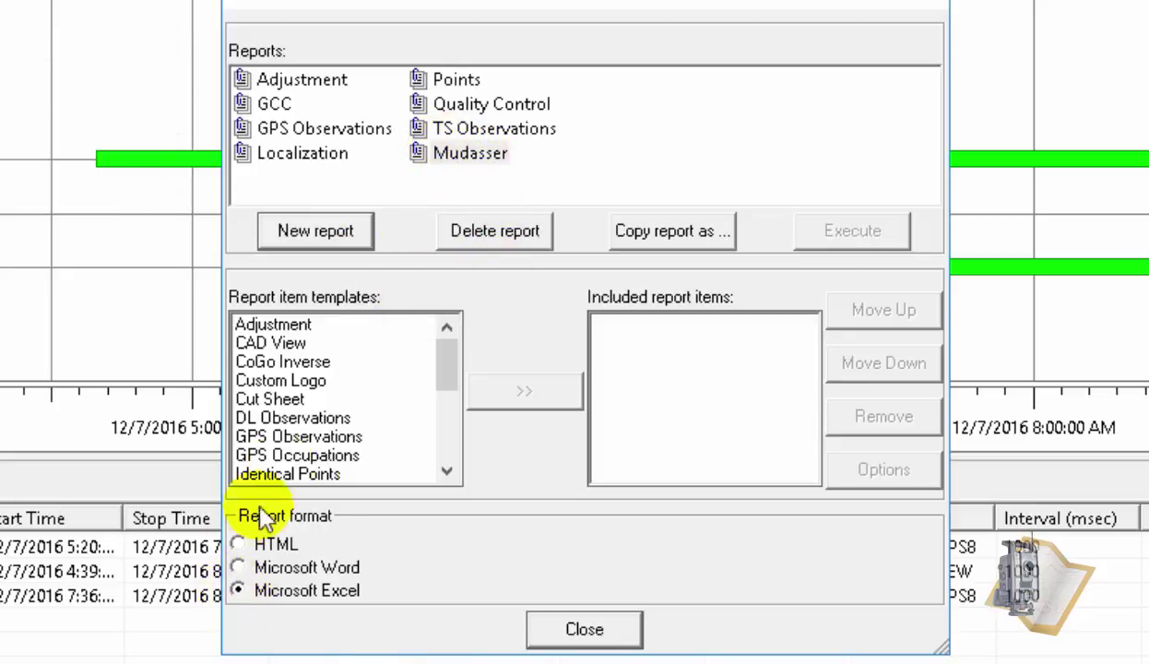
drag(443, 360, 458, 314)
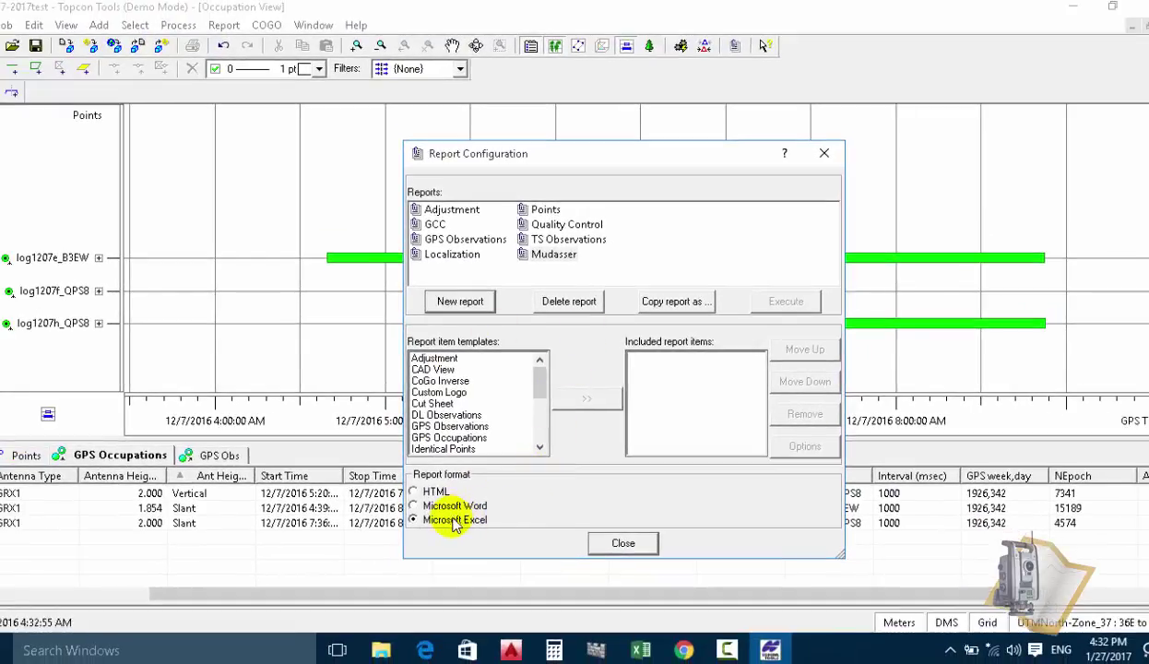
click(623, 544)
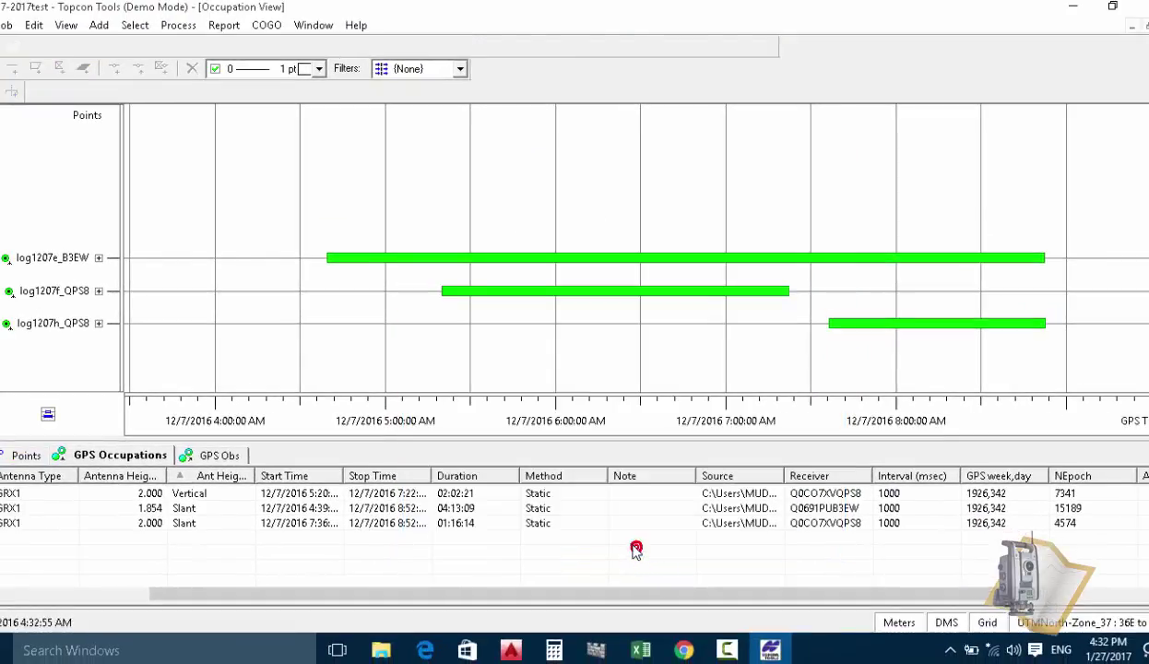
Reopen the report configuration and examine the report item templates and the items included in the Adjustment report
click(235, 34)
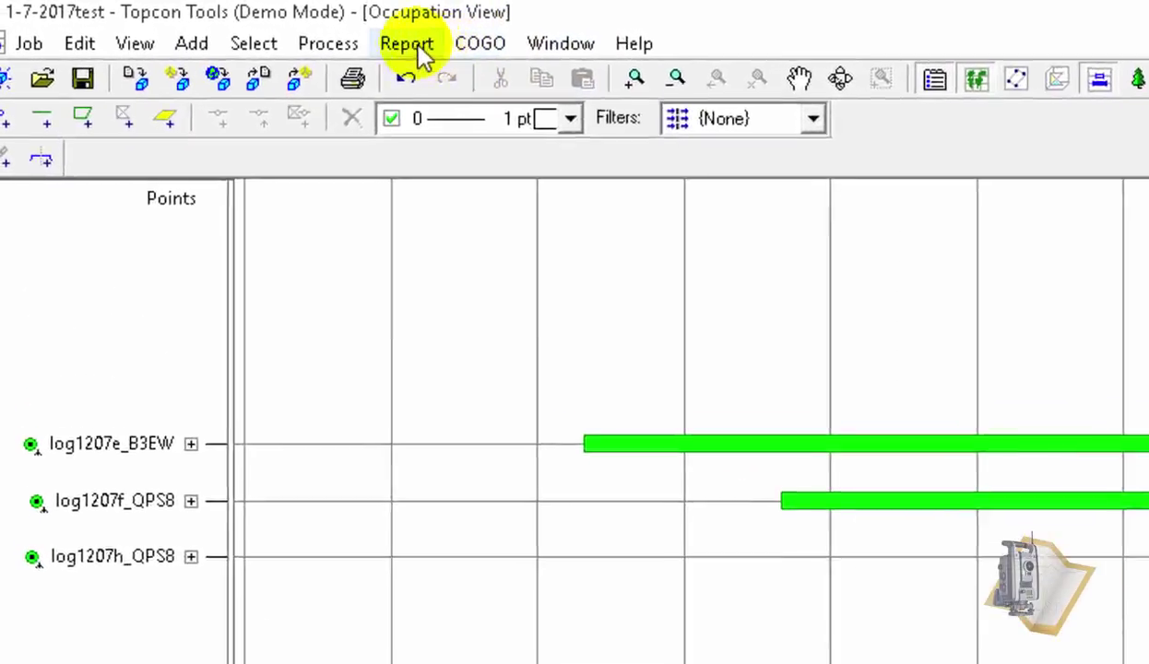
click(224, 25)
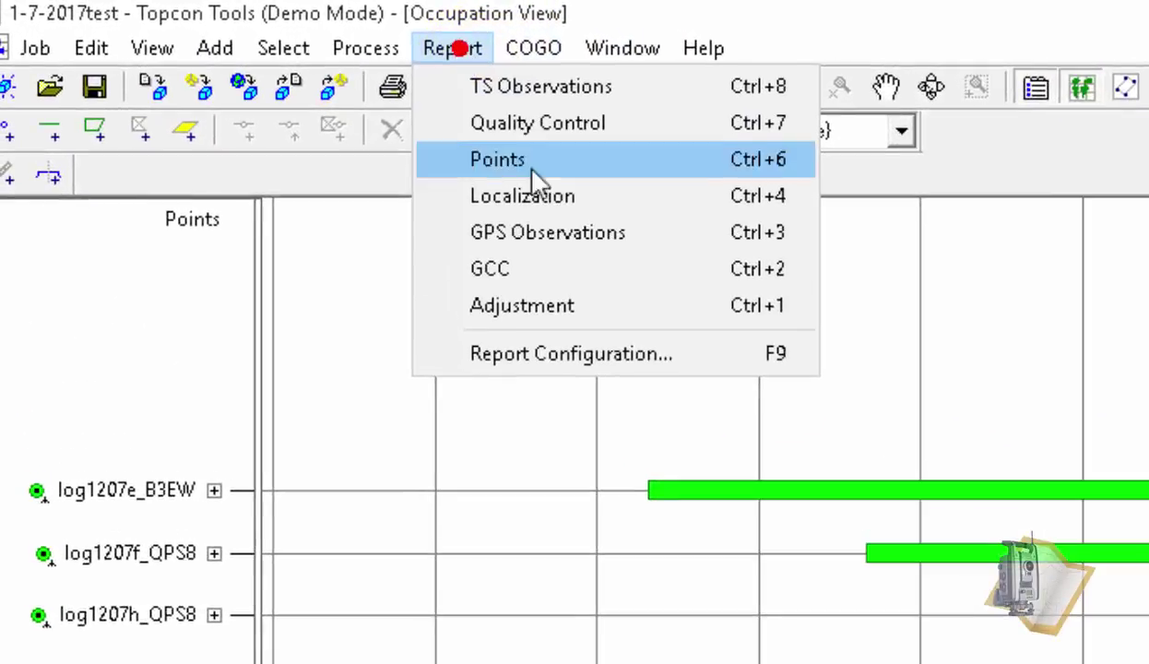
click(541, 354)
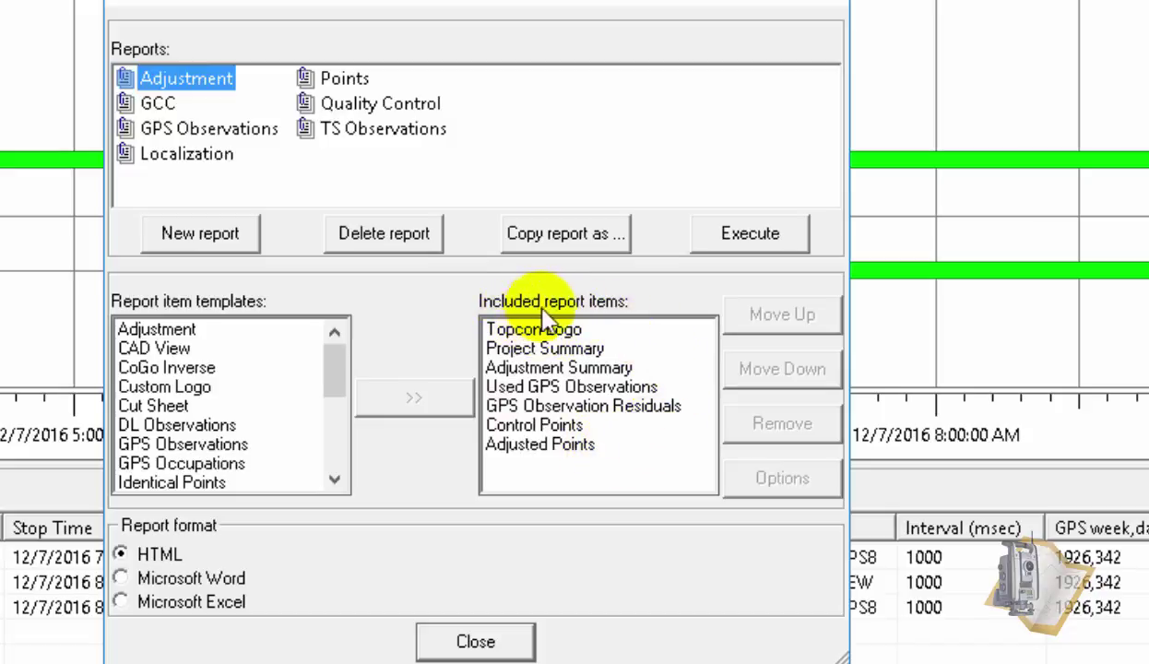
click(162, 332)
scroll(155, 345, down, 3)
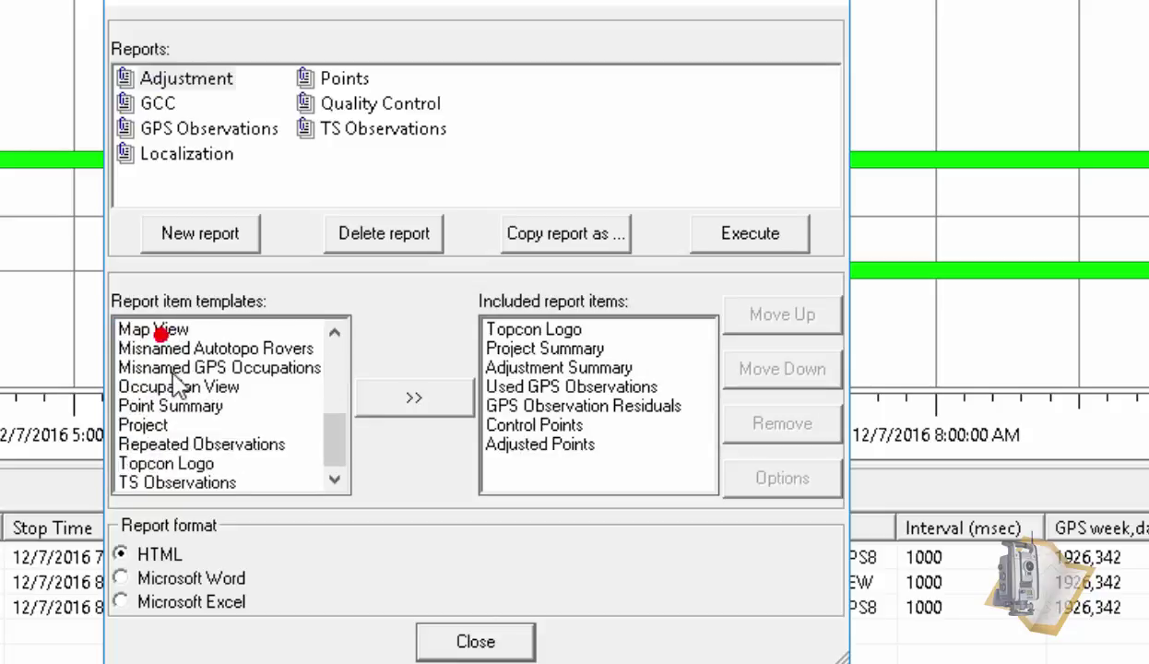
scroll(166, 410, up, 3)
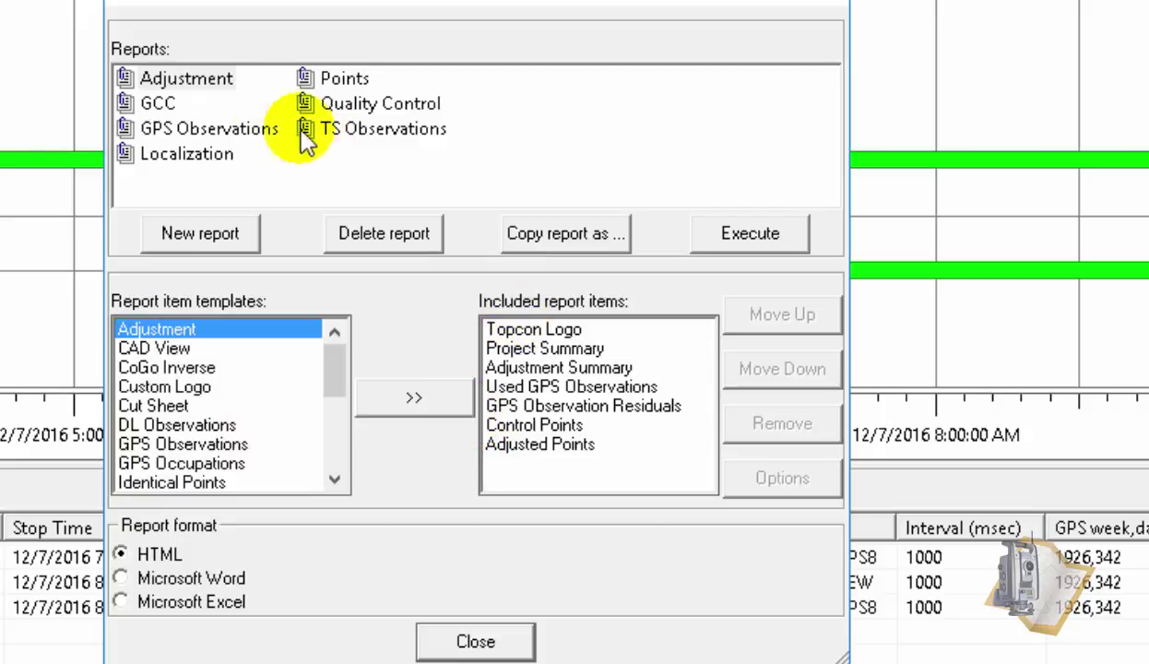
click(176, 80)
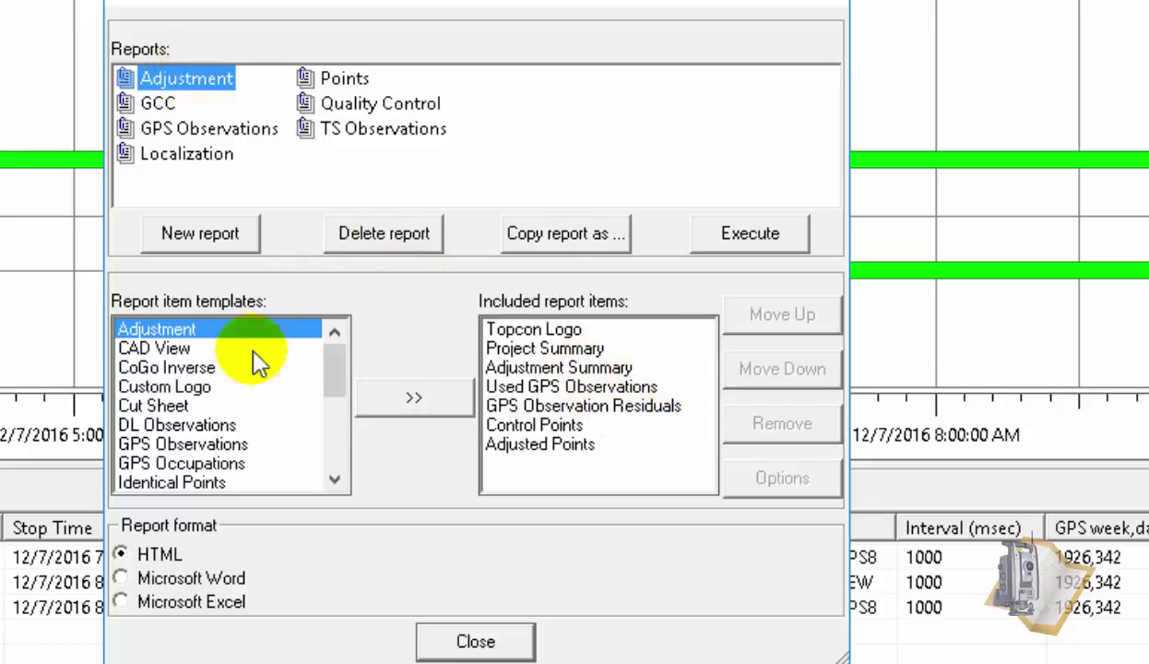
Create a new report named with the person's name and include the Adjustment item template in it
click(189, 242)
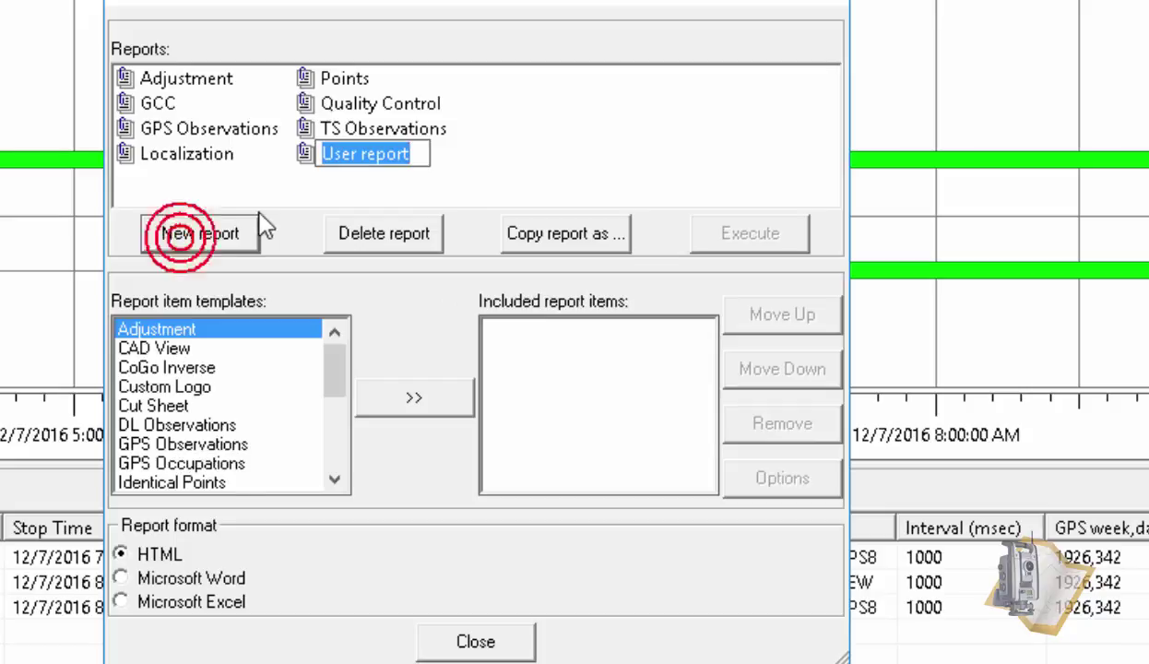
key(BackSpace)
text(Mu)
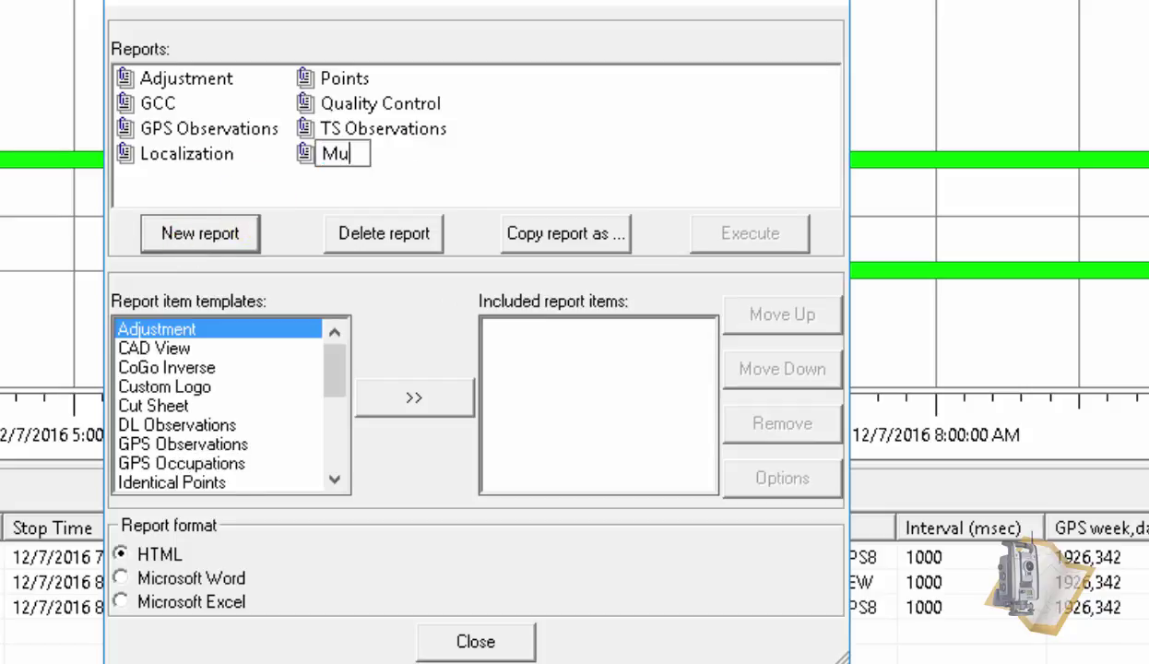
text(dasser)
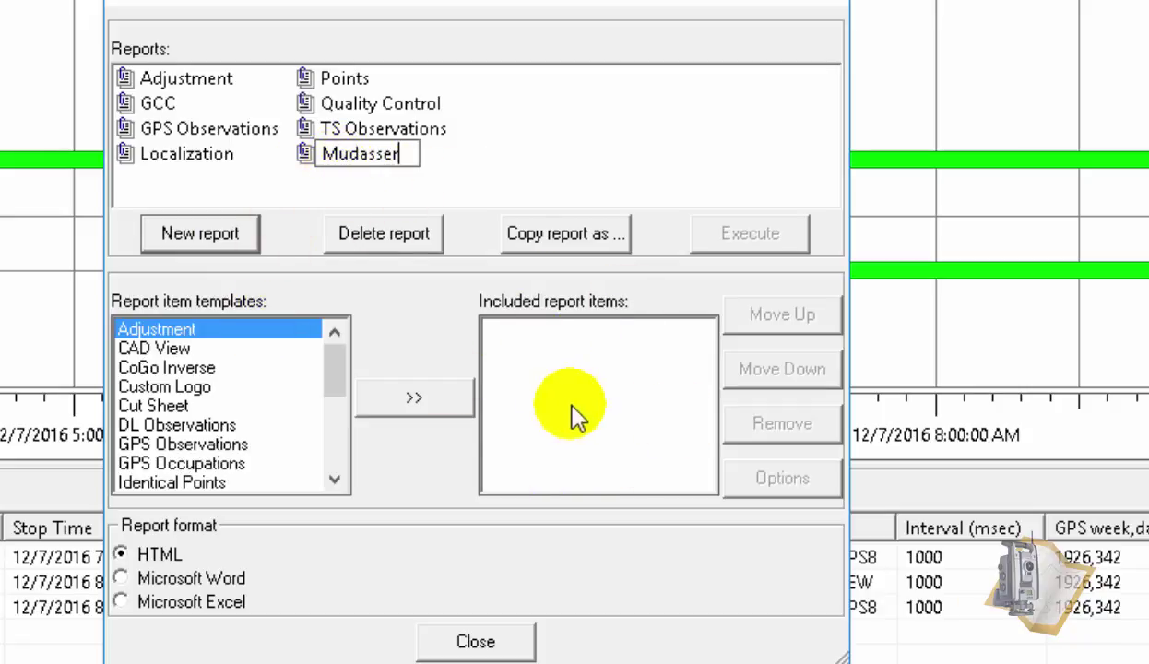
click(189, 349)
click(183, 331)
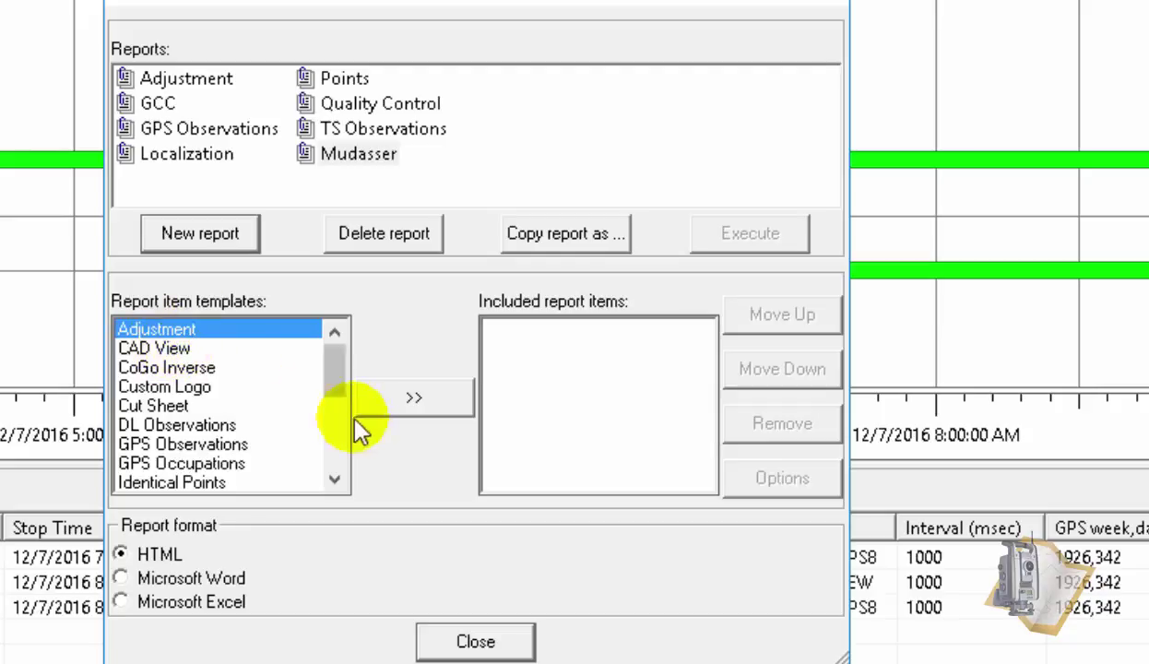
click(410, 397)
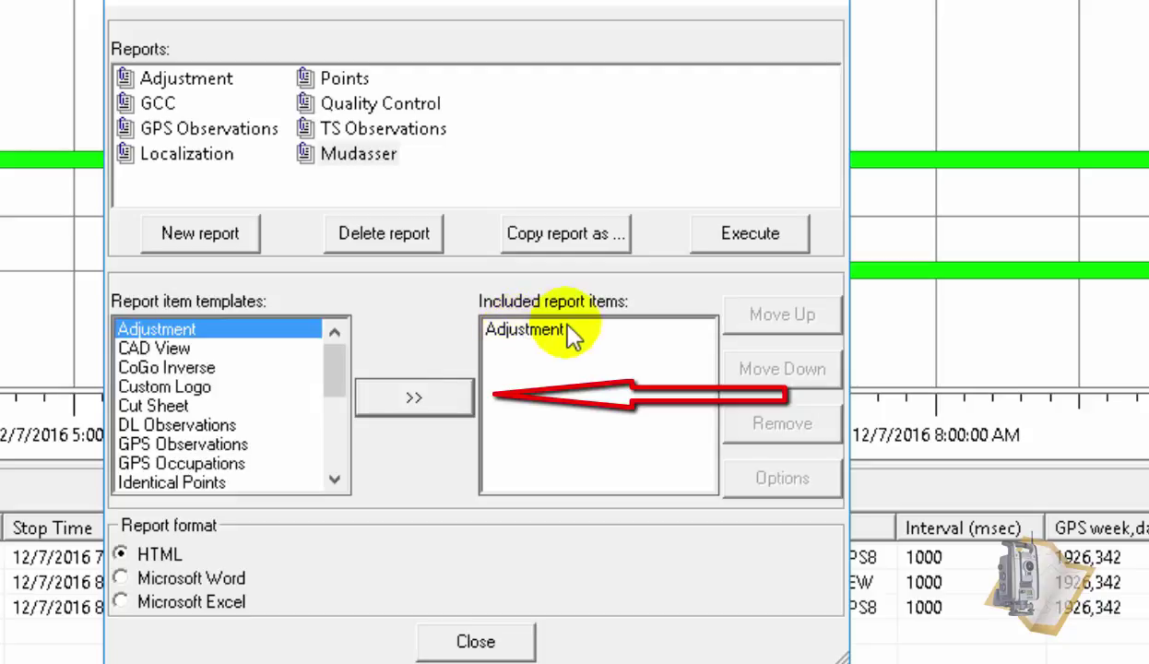
Remove the Adjustment item from the new custom report and include the Topcon Logo item template instead
click(170, 350)
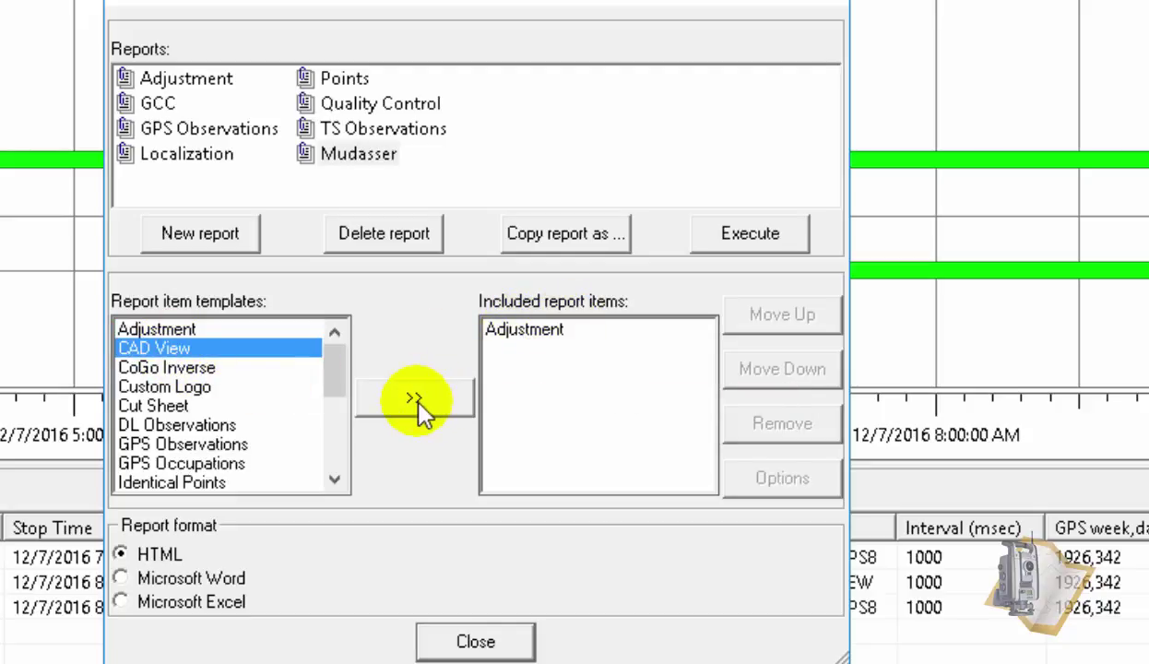
click(533, 334)
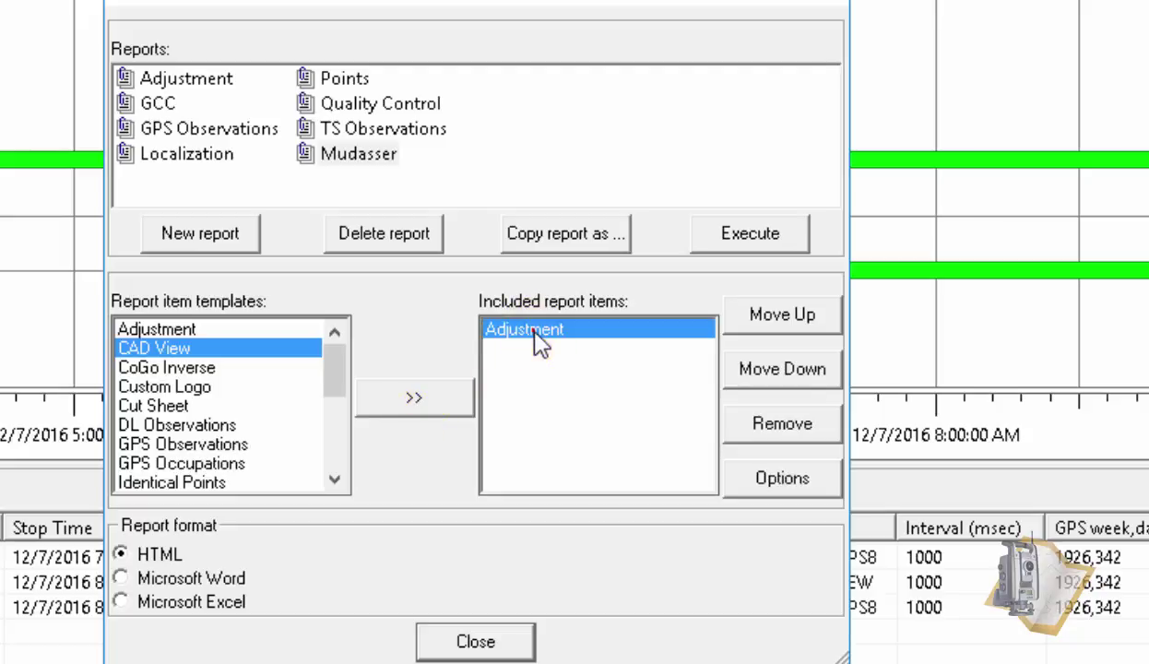
click(797, 431)
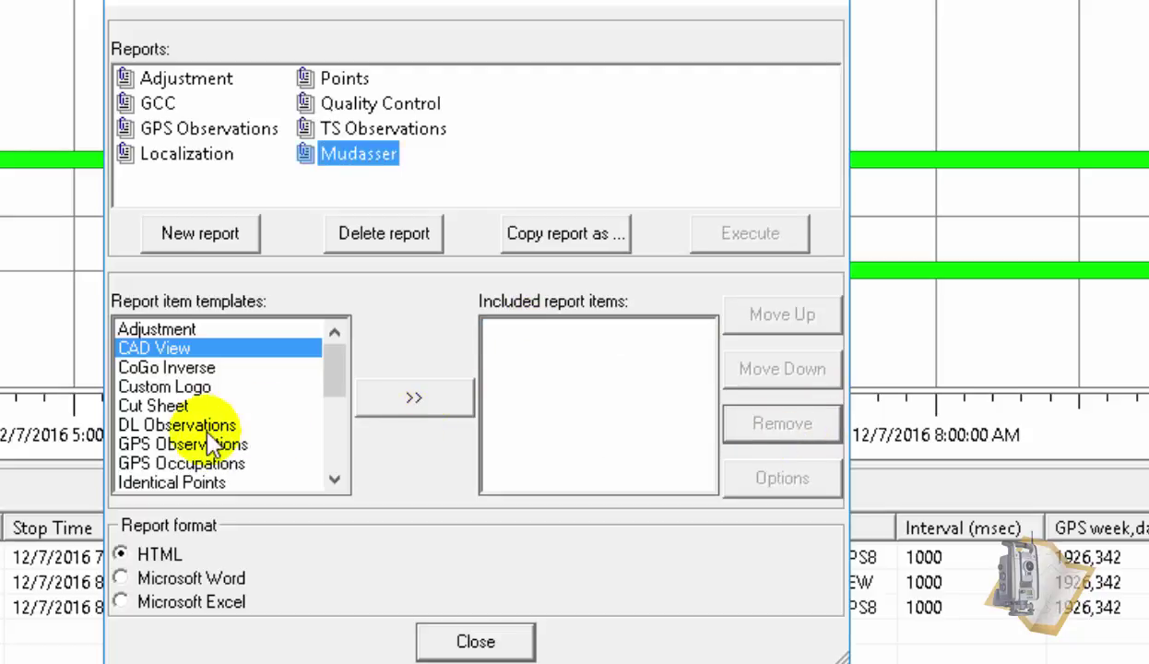
scroll(193, 429, down, 1)
scroll(194, 429, down, 2)
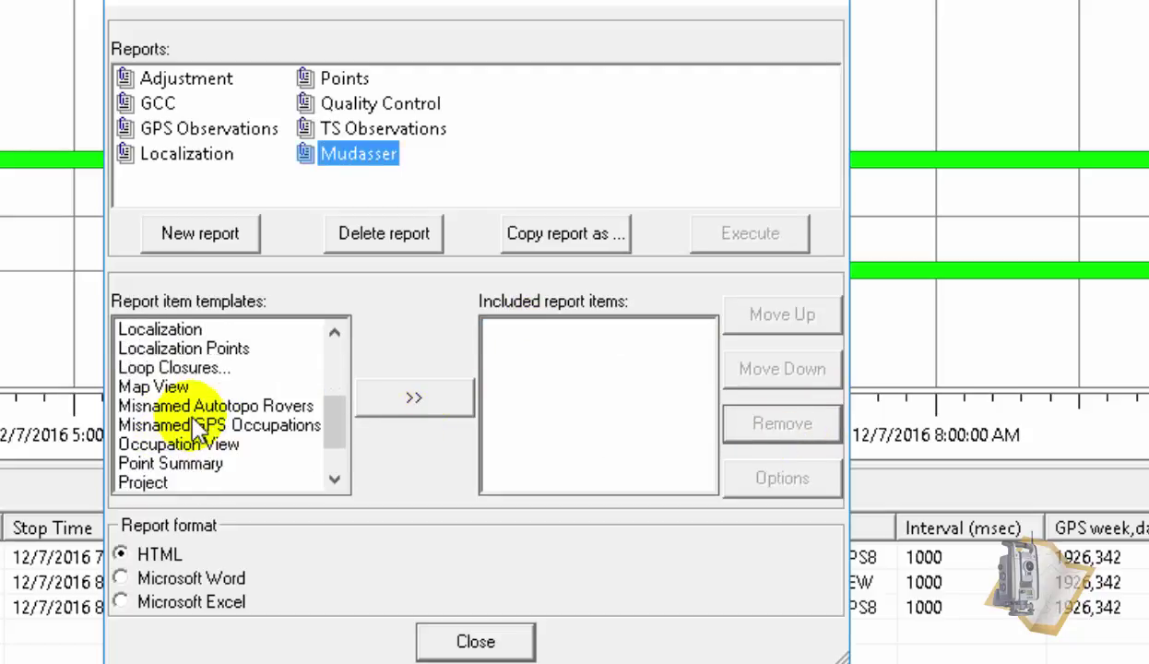
scroll(194, 429, down, 1)
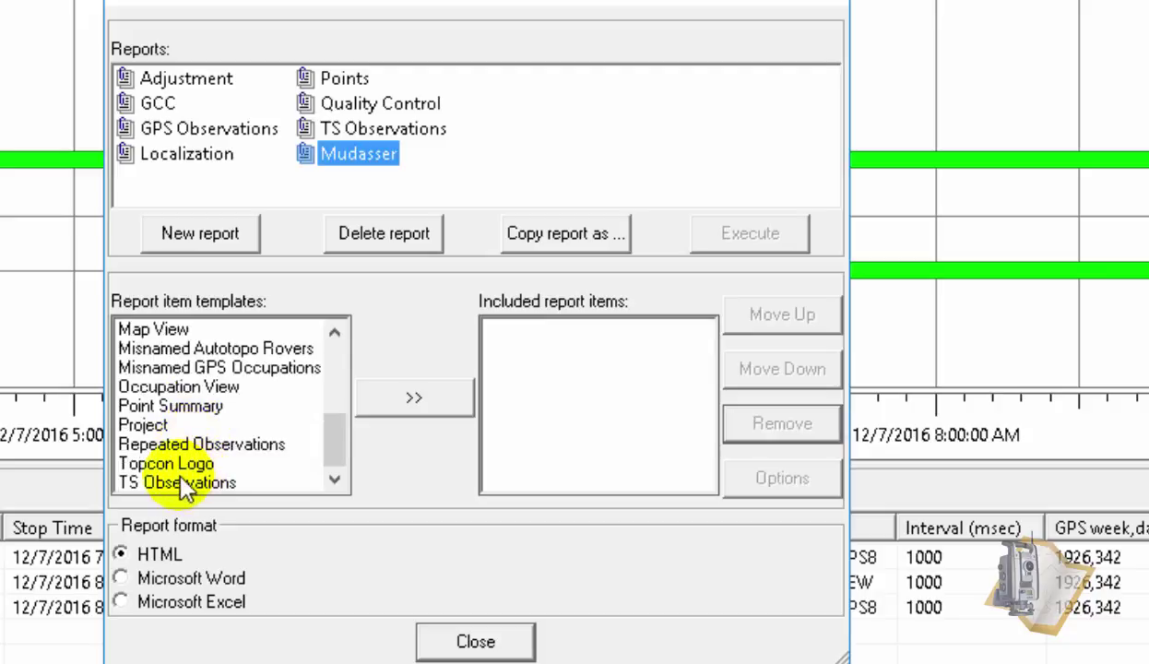
click(198, 466)
click(414, 402)
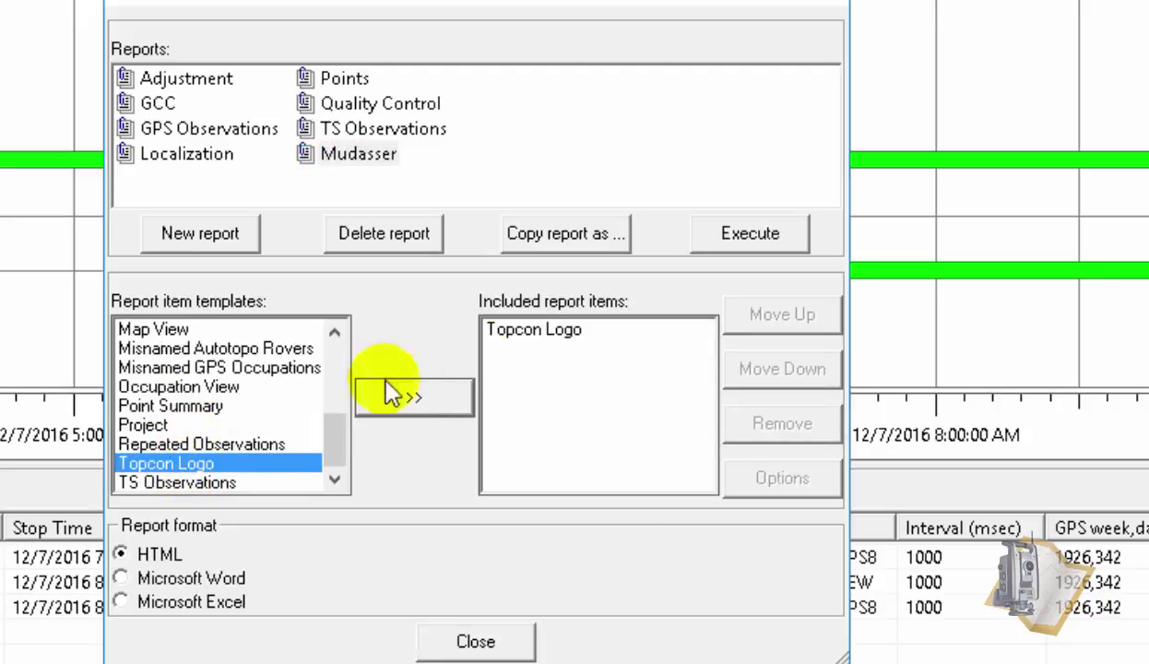
Include the CAD View, GPS Observations, GPS Occupations and Identical Points item templates in the custom report
scroll(242, 410, up, 4)
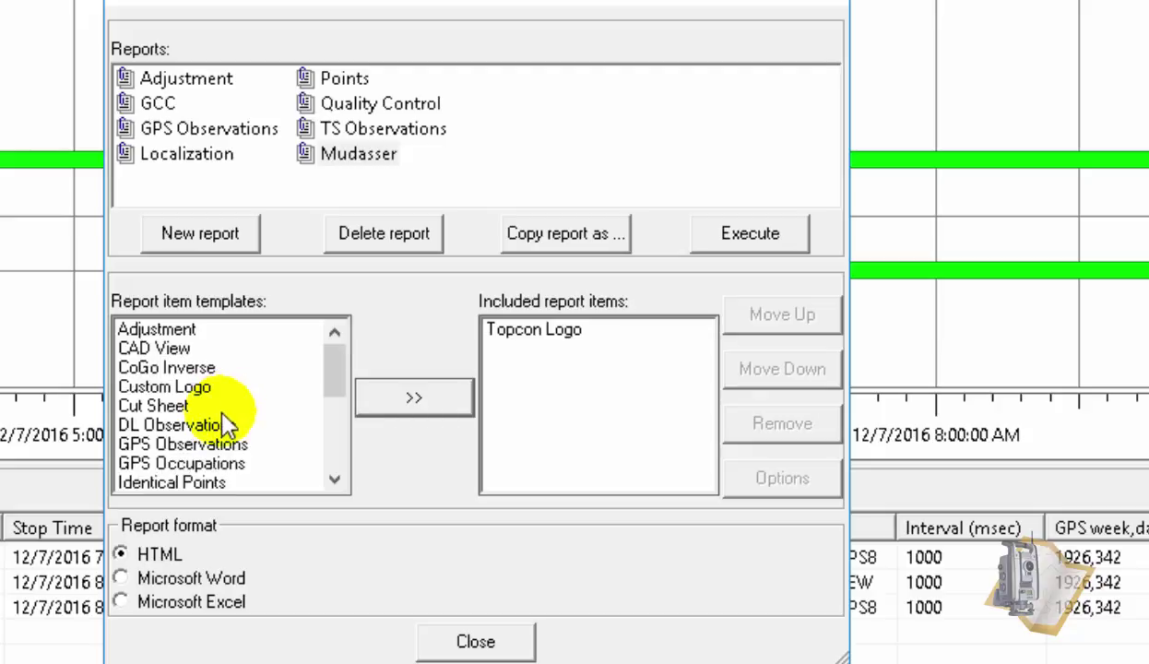
click(155, 348)
click(417, 398)
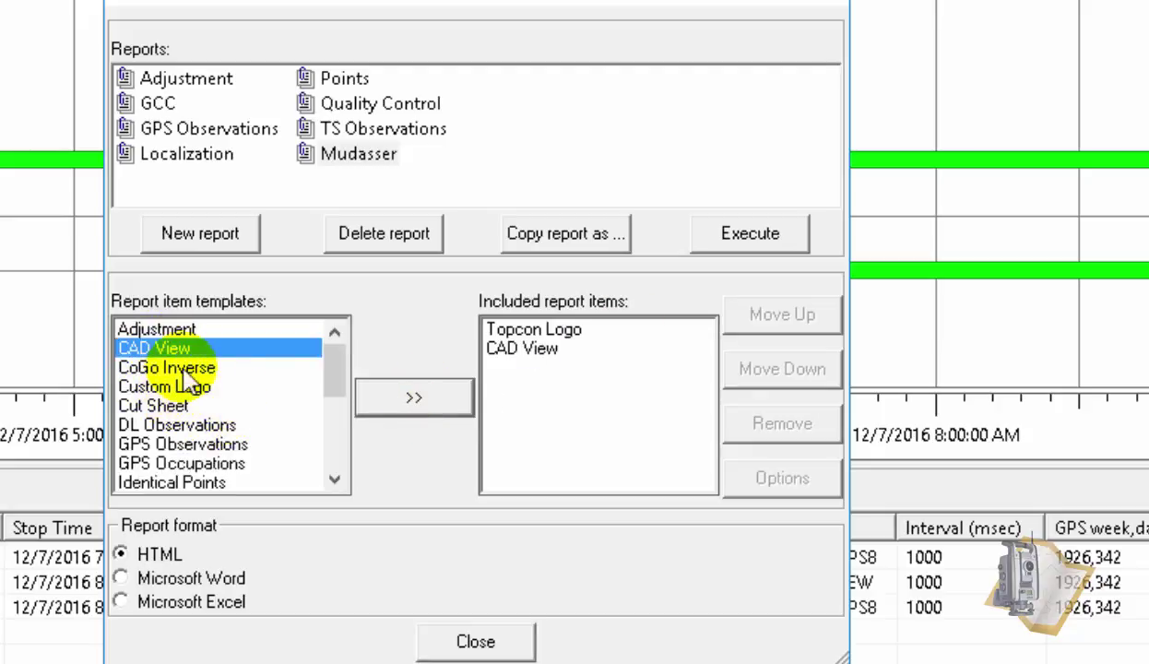
click(211, 446)
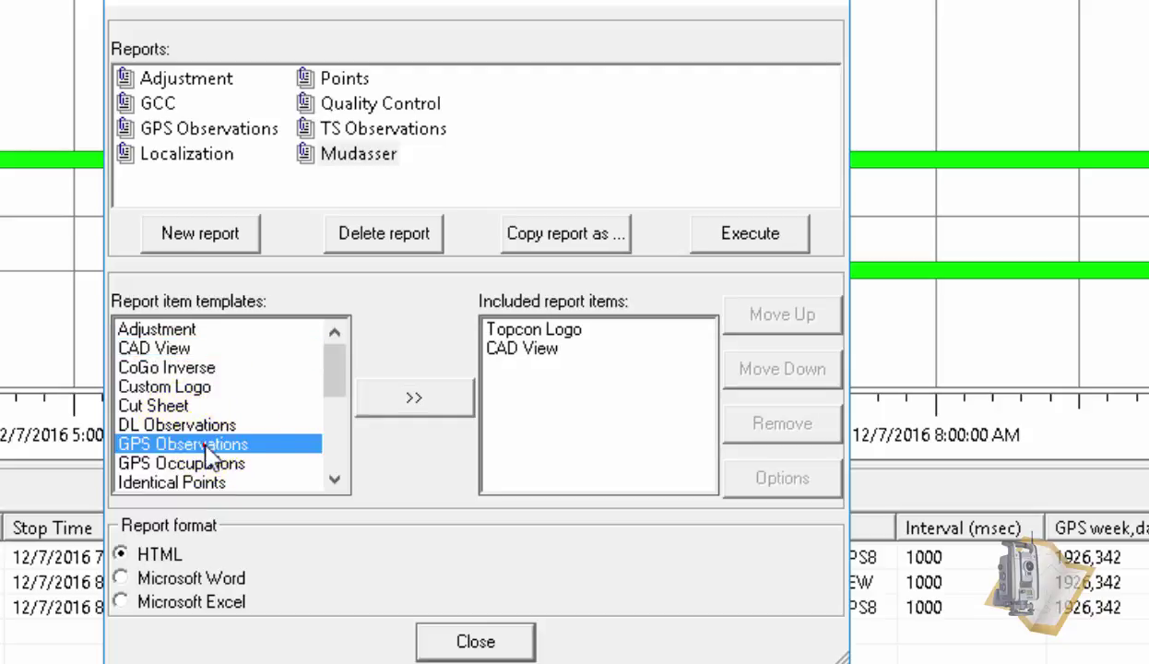
click(396, 404)
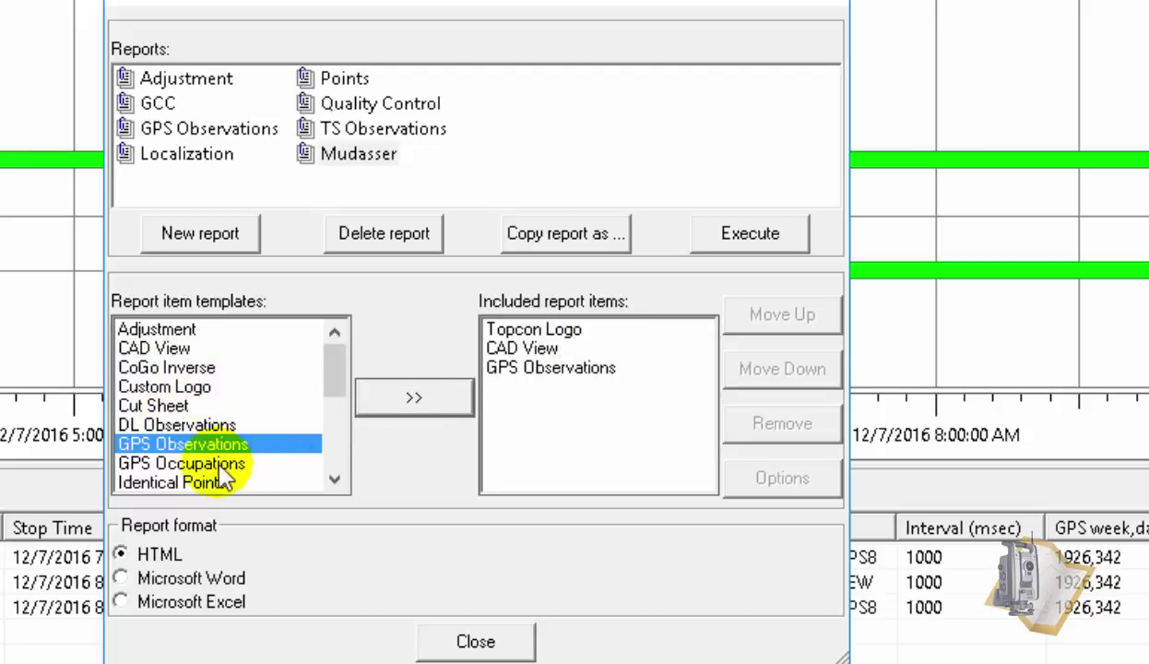
click(214, 463)
click(415, 398)
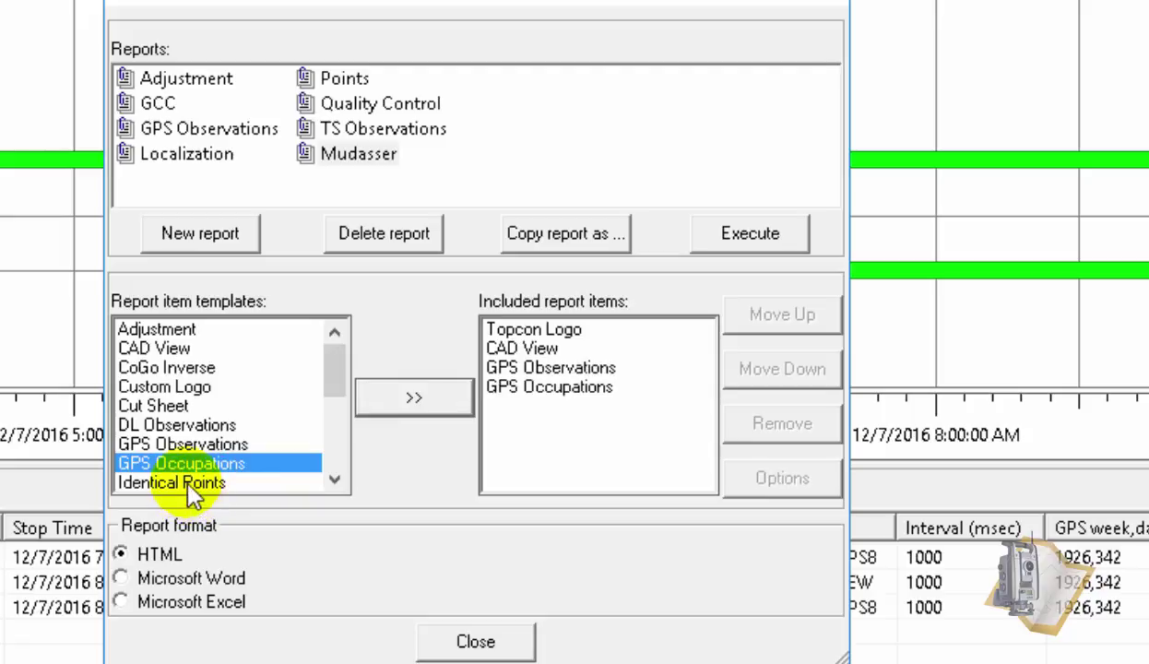
click(189, 485)
click(452, 406)
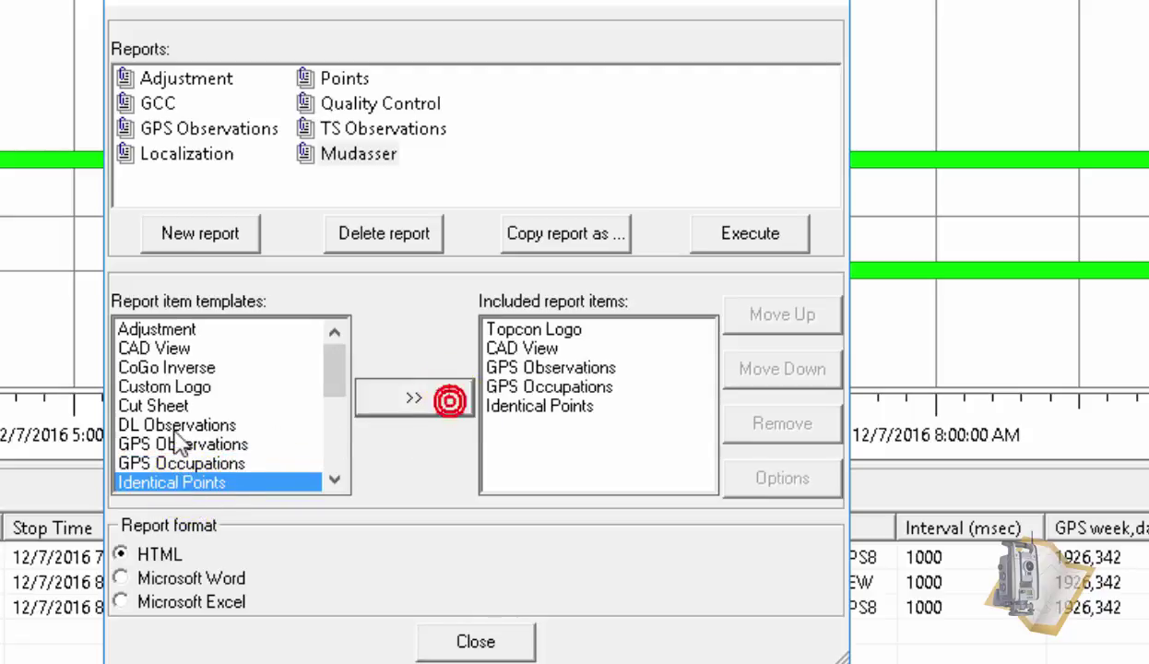
Include the Map View, Point Summary and Project item templates in the custom report and set its format to Microsoft Excel
scroll(180, 438, down, 2)
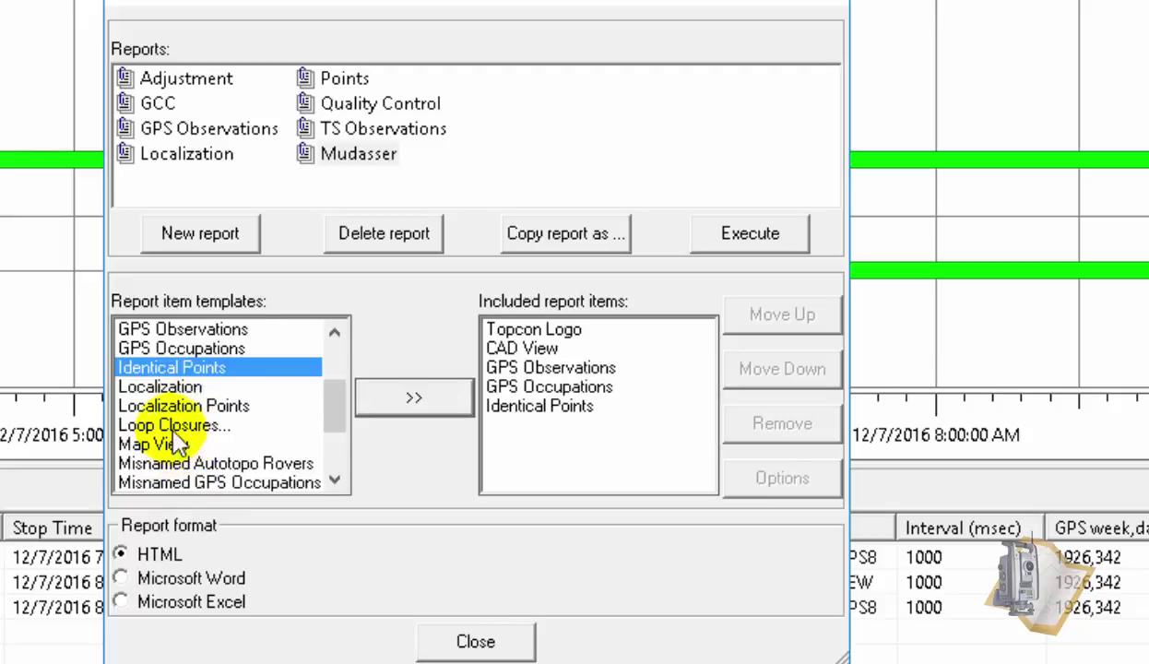
click(175, 427)
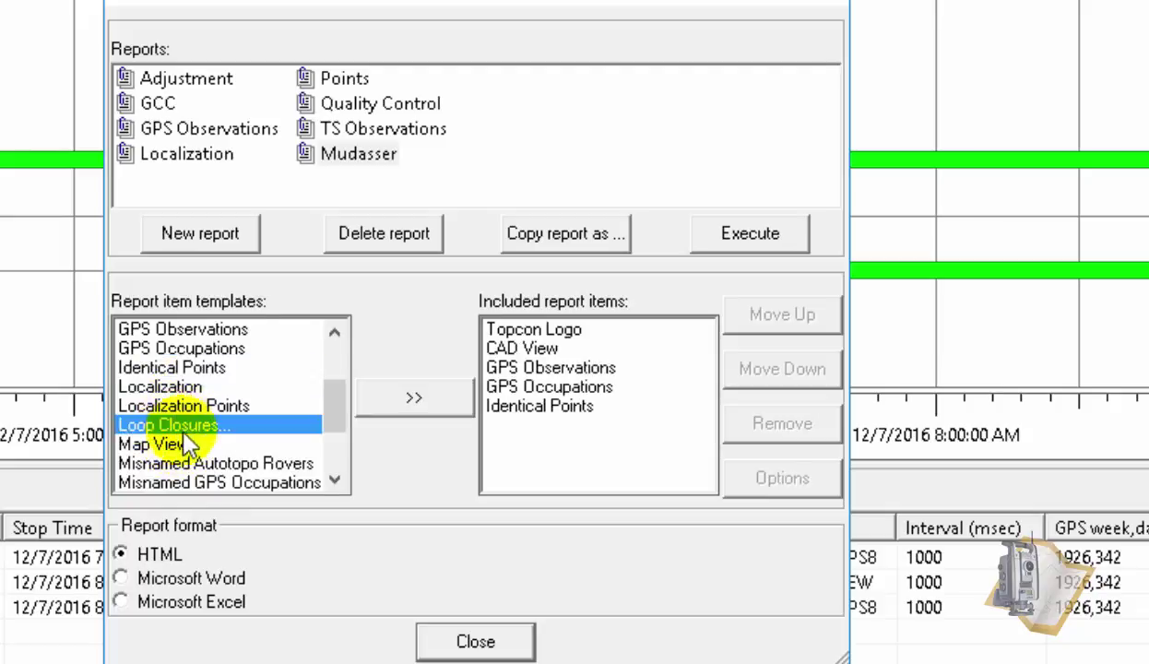
click(186, 445)
click(424, 405)
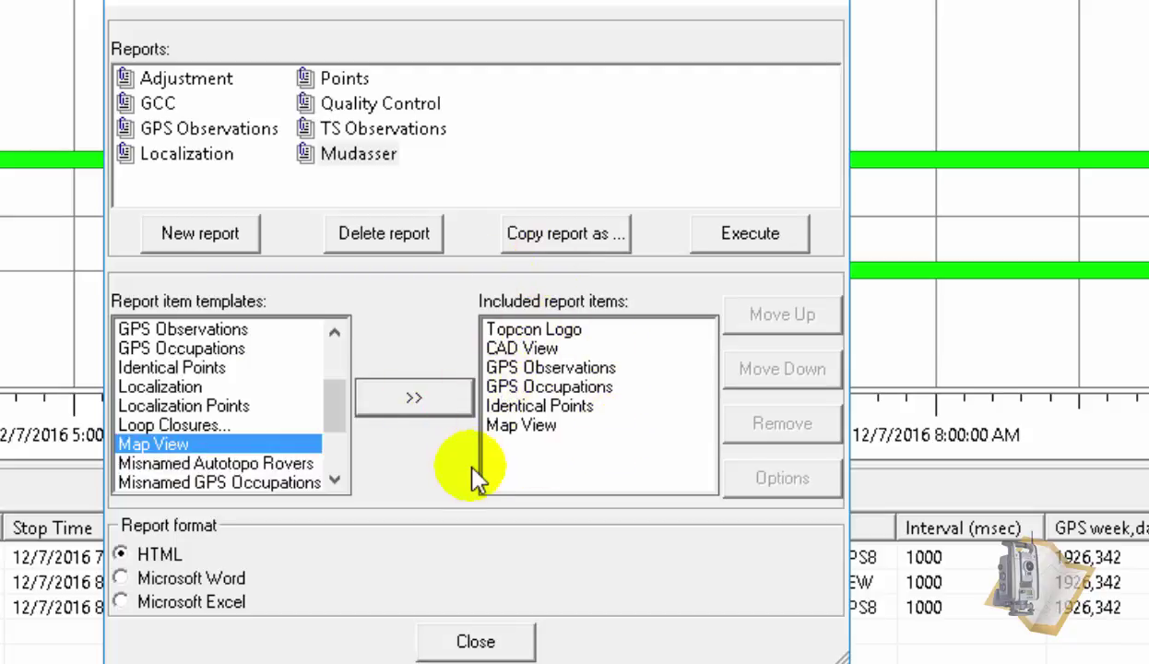
scroll(277, 378, down, 2)
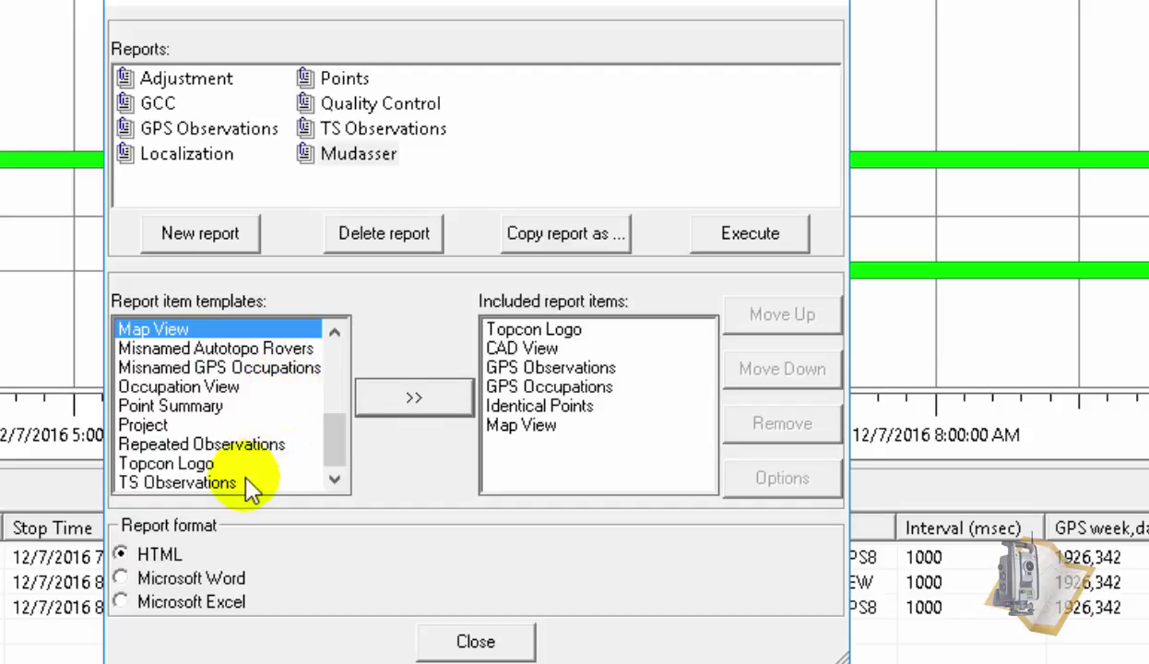
click(175, 406)
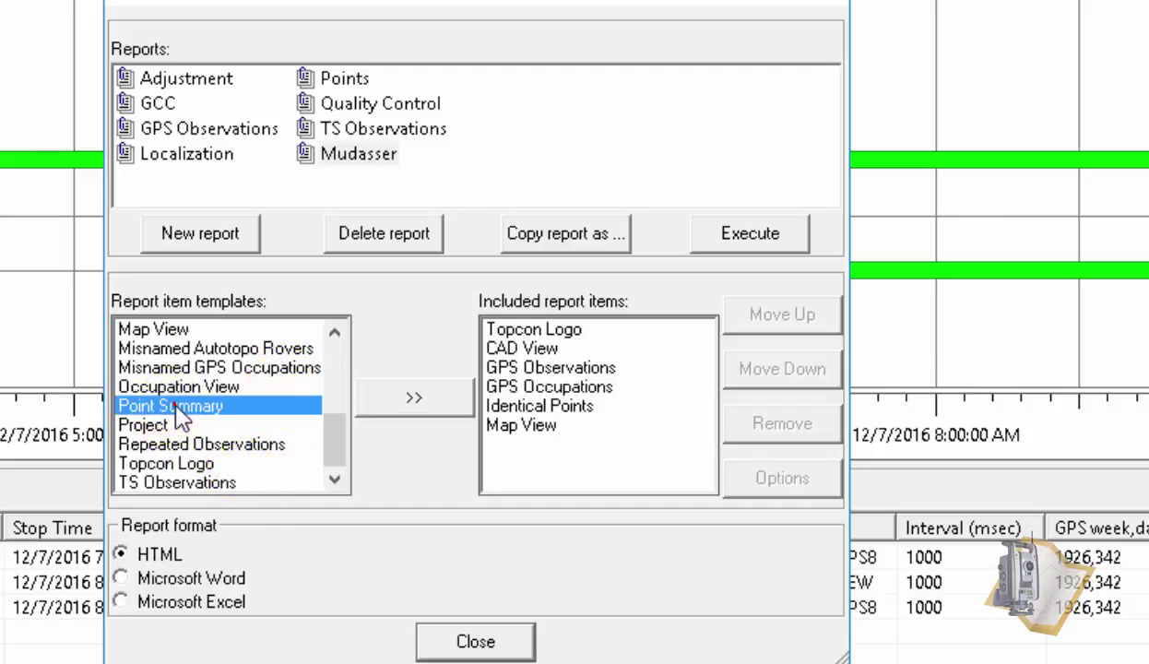
click(412, 403)
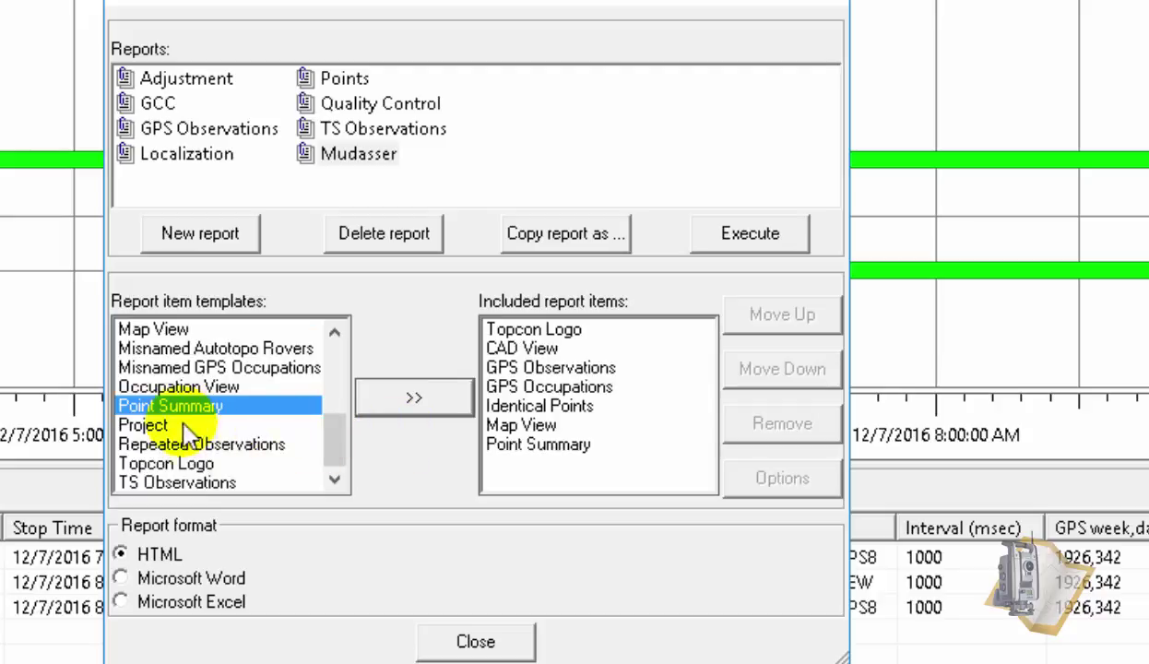
click(175, 426)
click(426, 406)
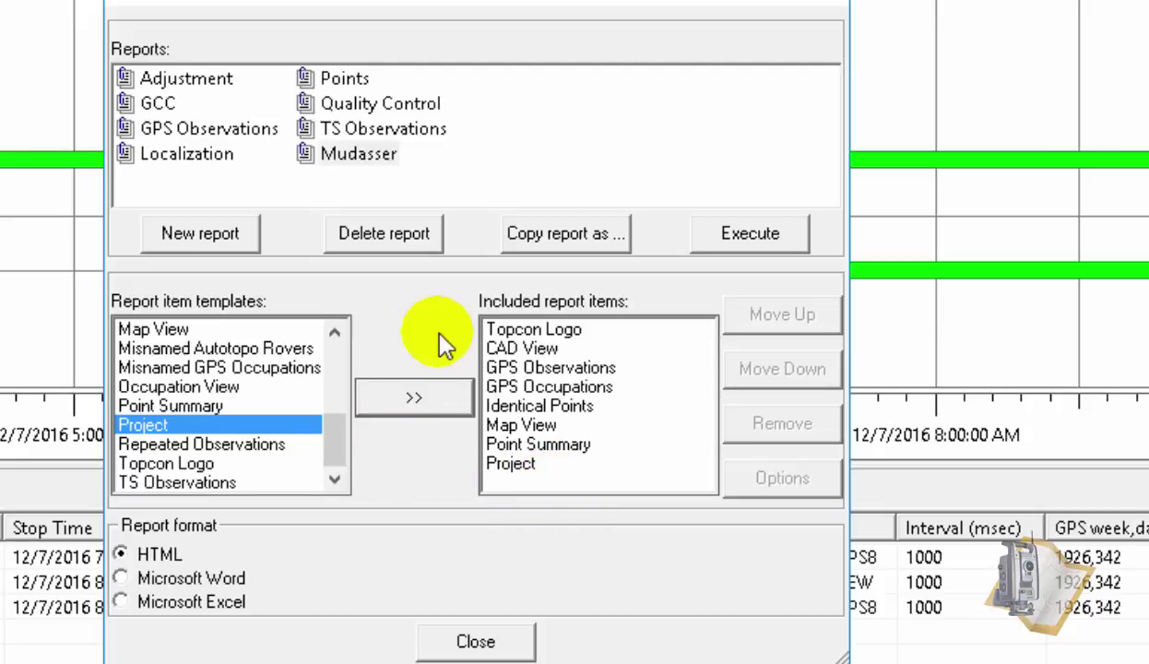
click(123, 602)
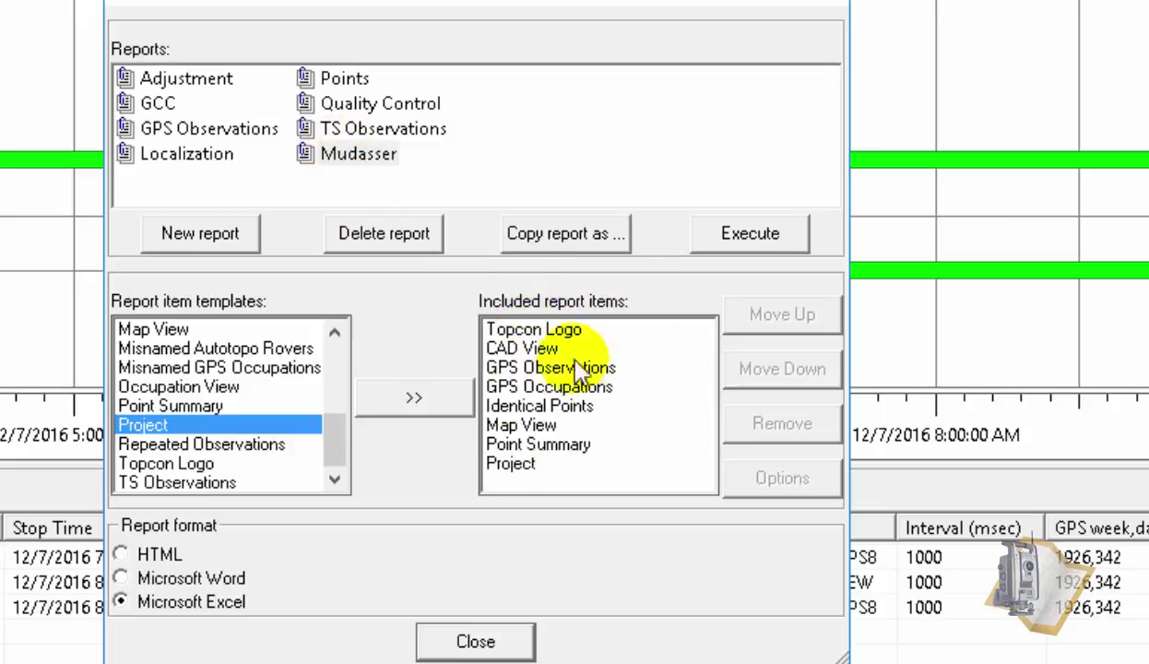
Examine which items the predefined Adjustment, GCC and GPS Observations reports include
click(189, 79)
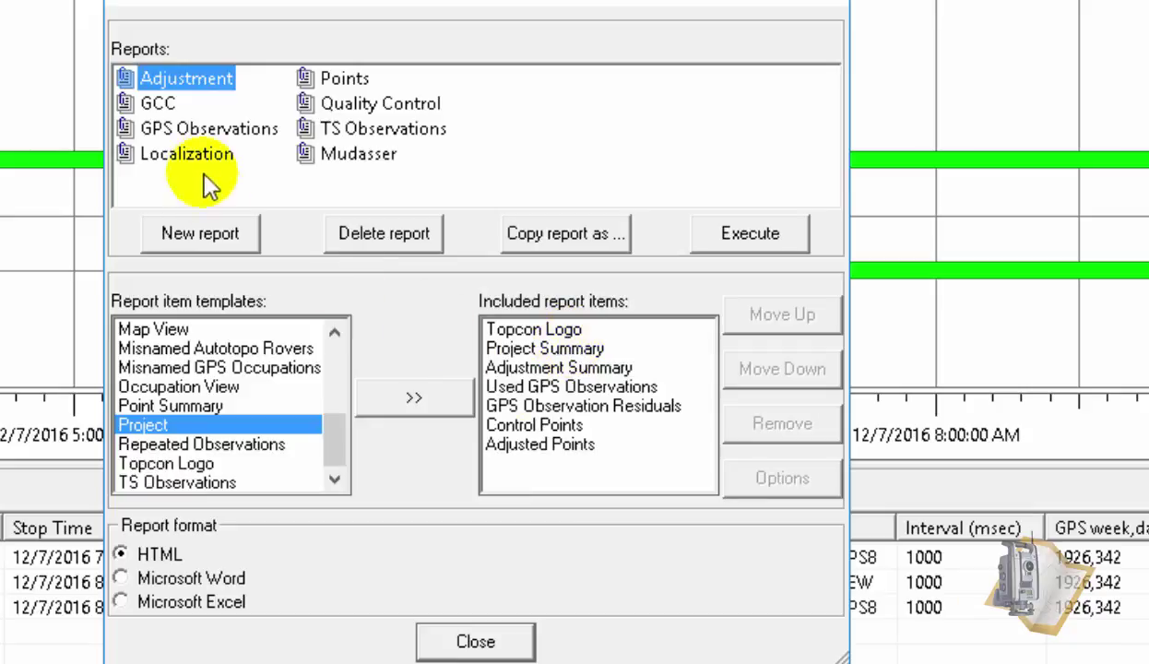
click(166, 106)
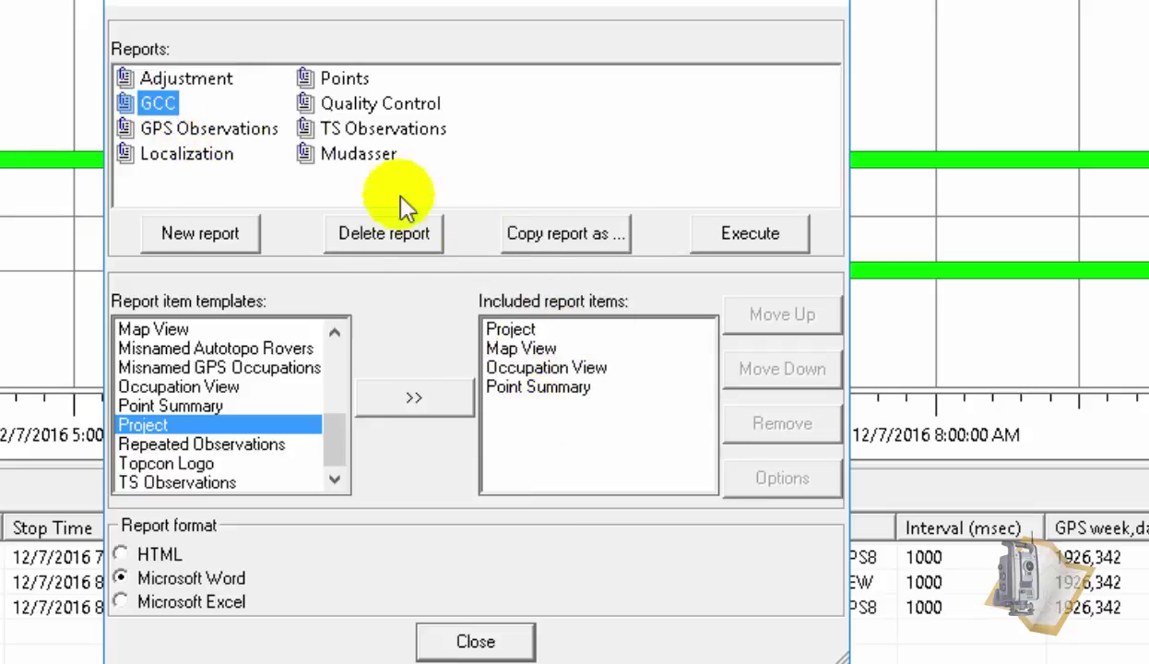
click(210, 134)
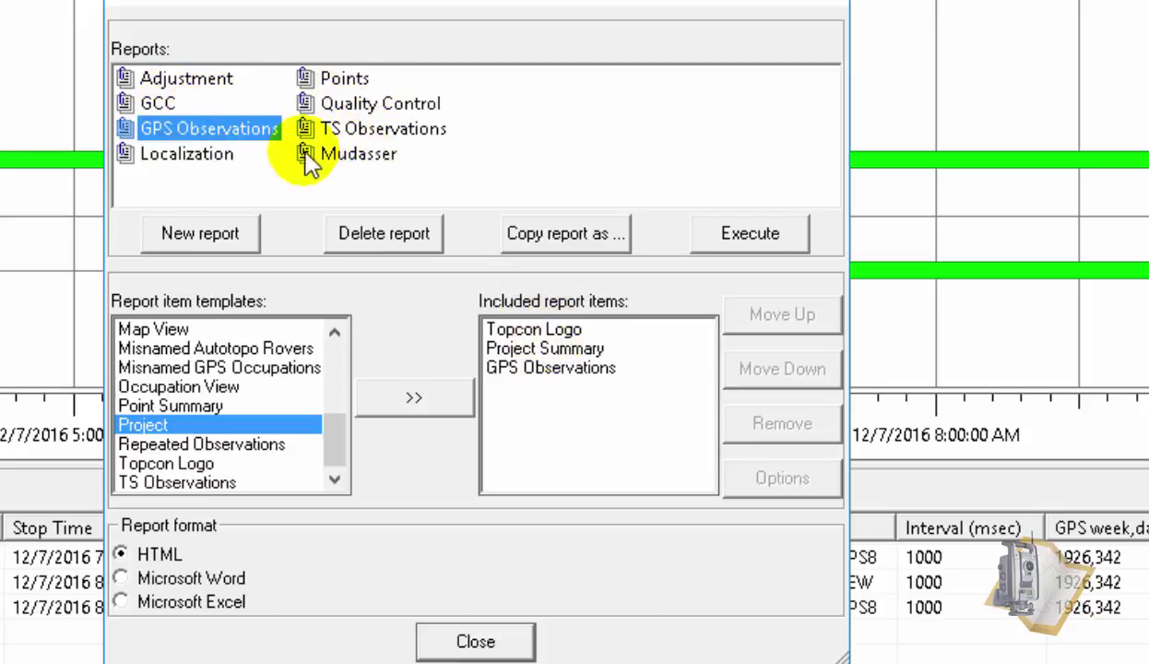
Execute the custom report, accept opening the generated file in Excel and dismiss the Office Activation Wizard
click(355, 157)
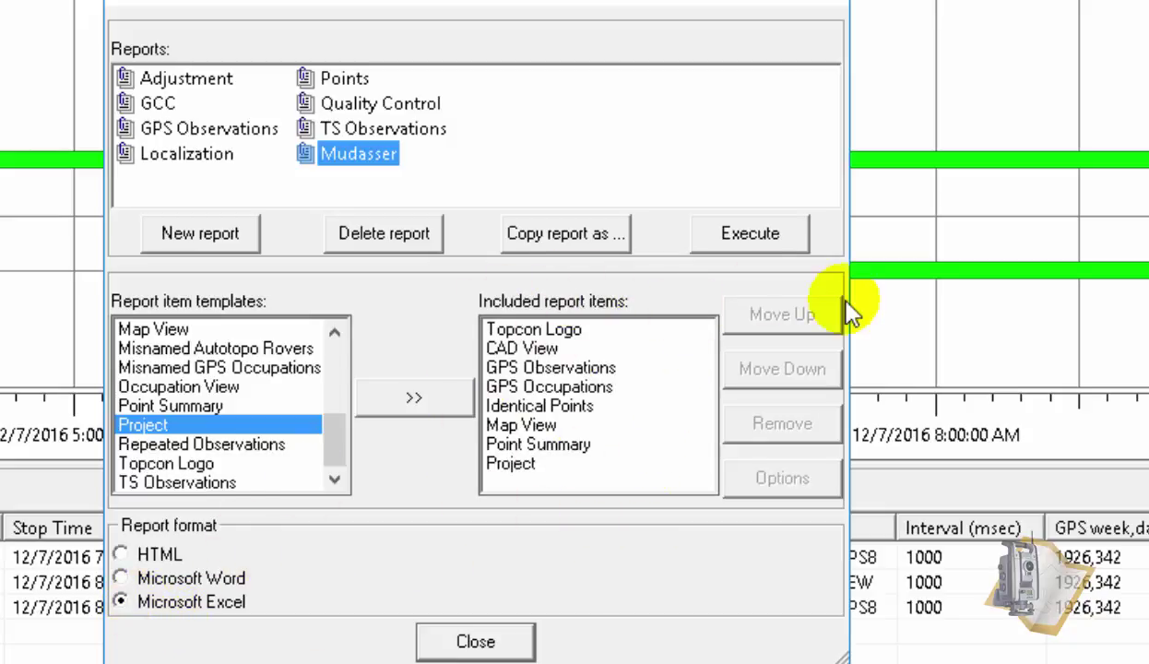
click(743, 244)
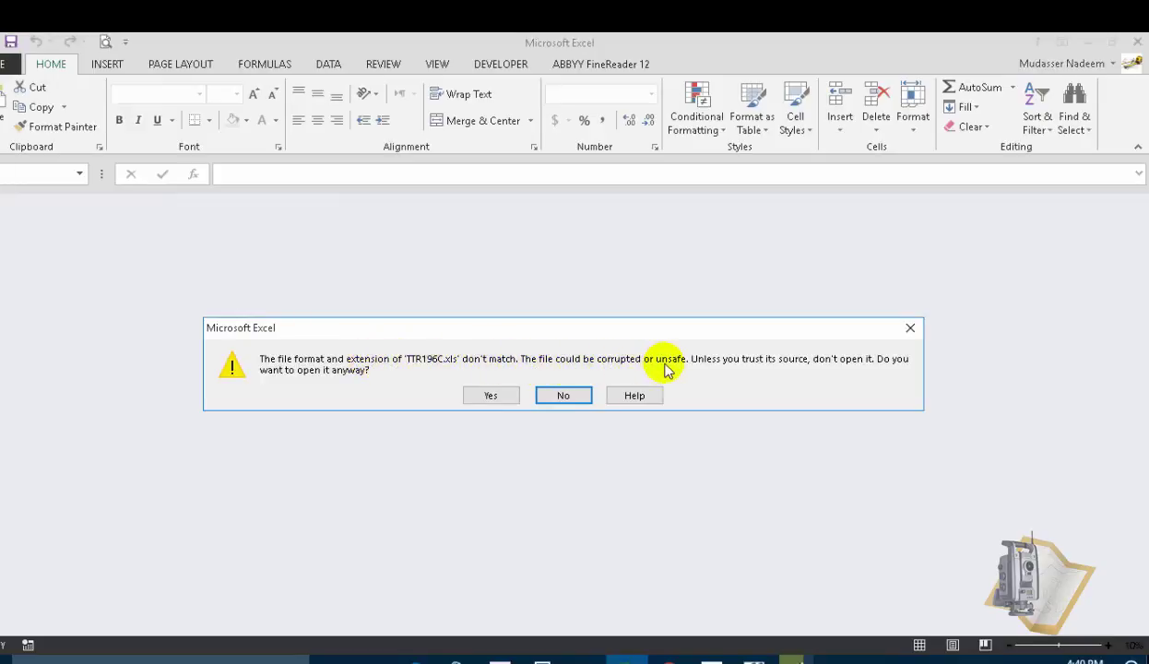
click(501, 396)
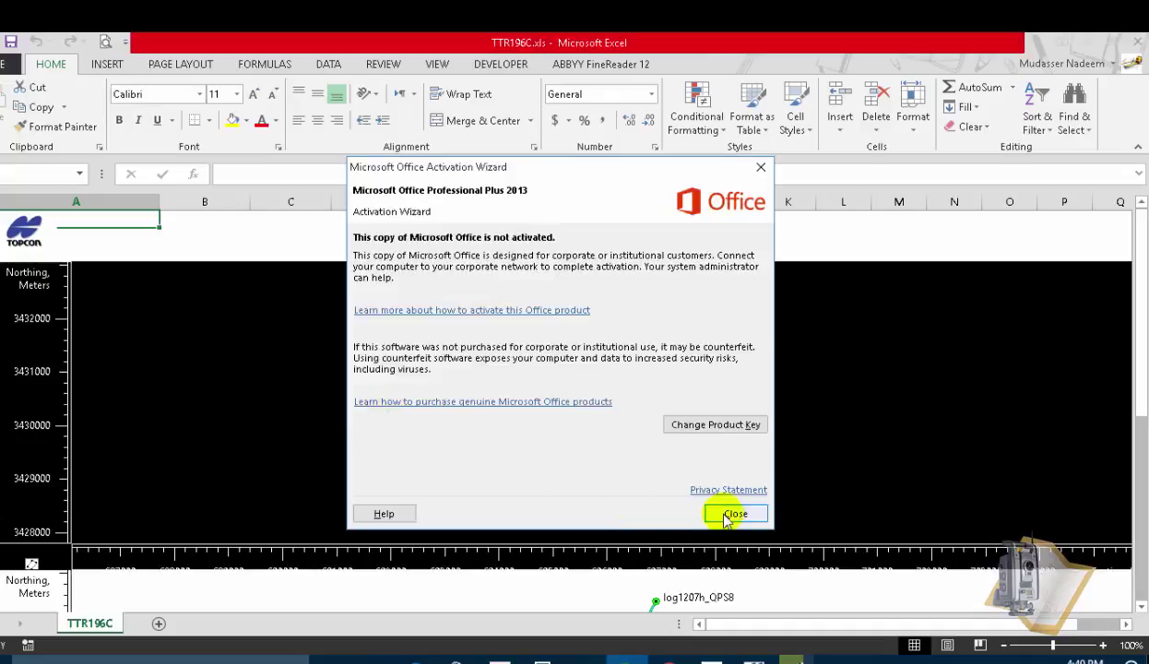
click(726, 514)
Examine the logo, CAD view, map view and project details of the generated report in Excel, and close it
click(488, 426)
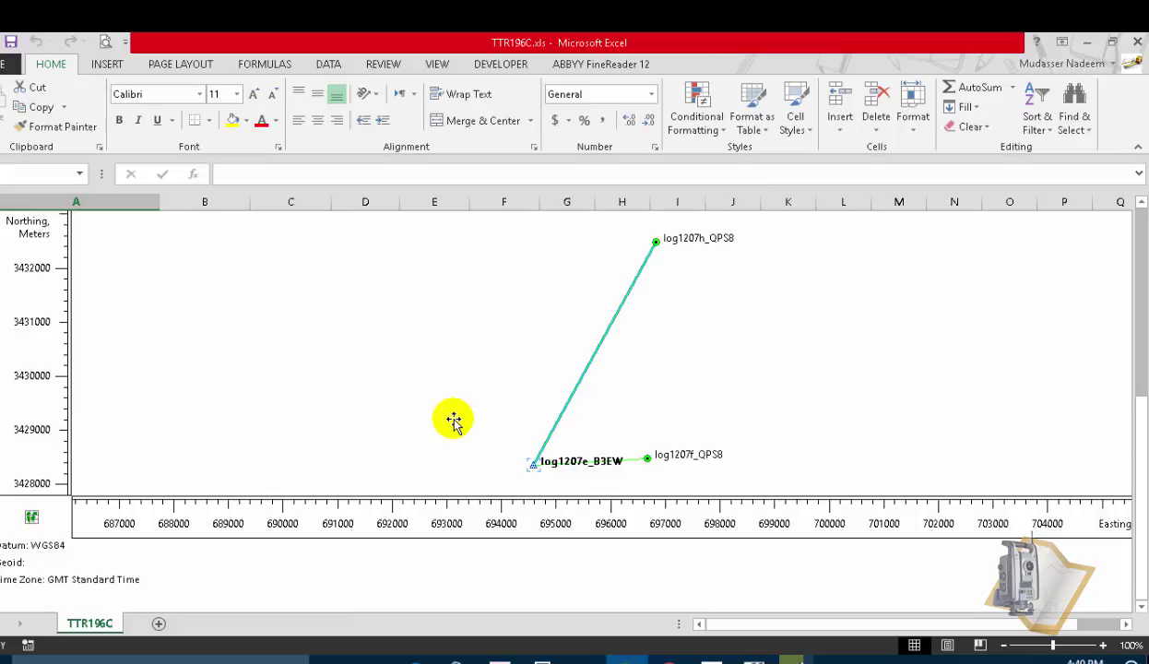
scroll(453, 418, down, 3)
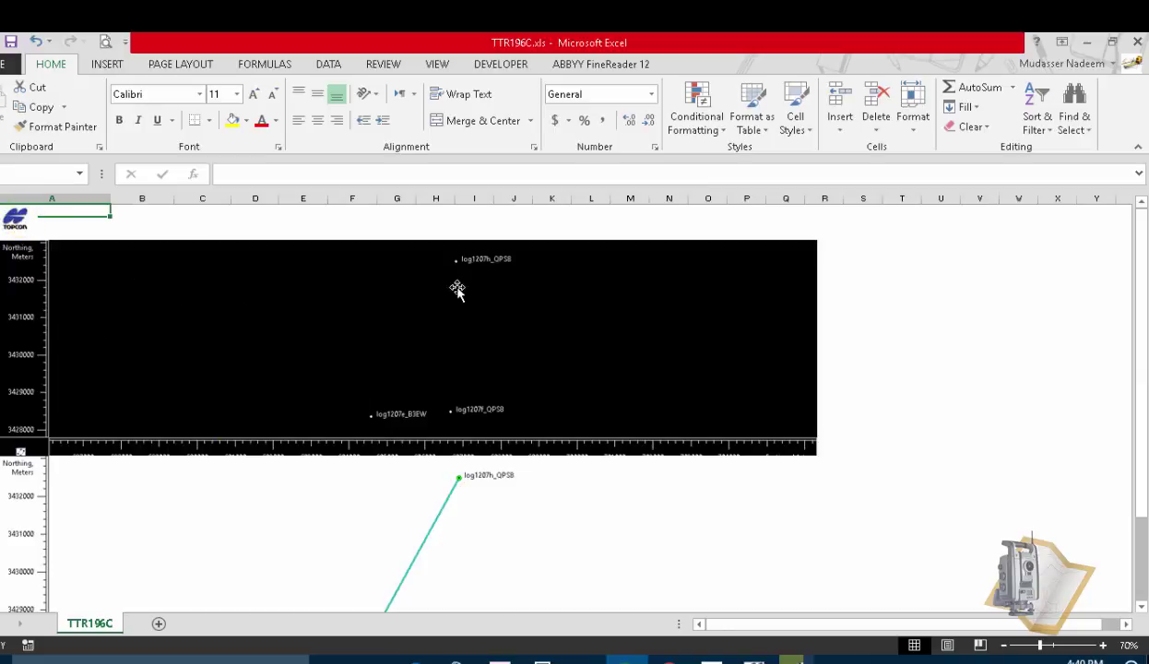
scroll(374, 452, down, 4)
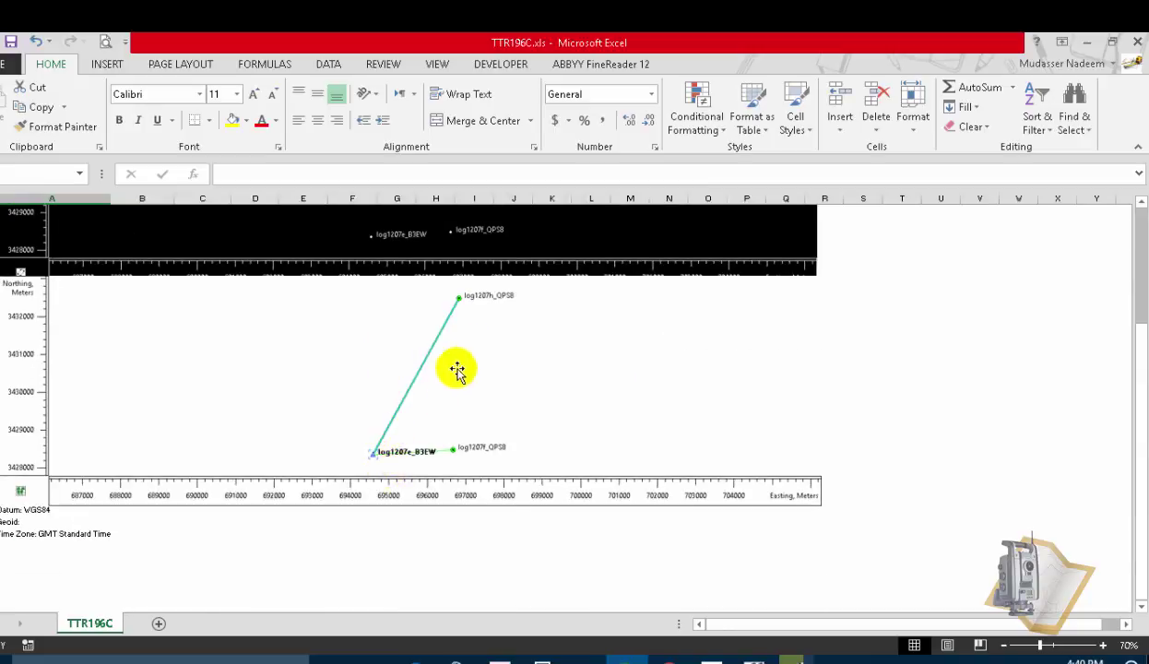
scroll(304, 415, down, 3)
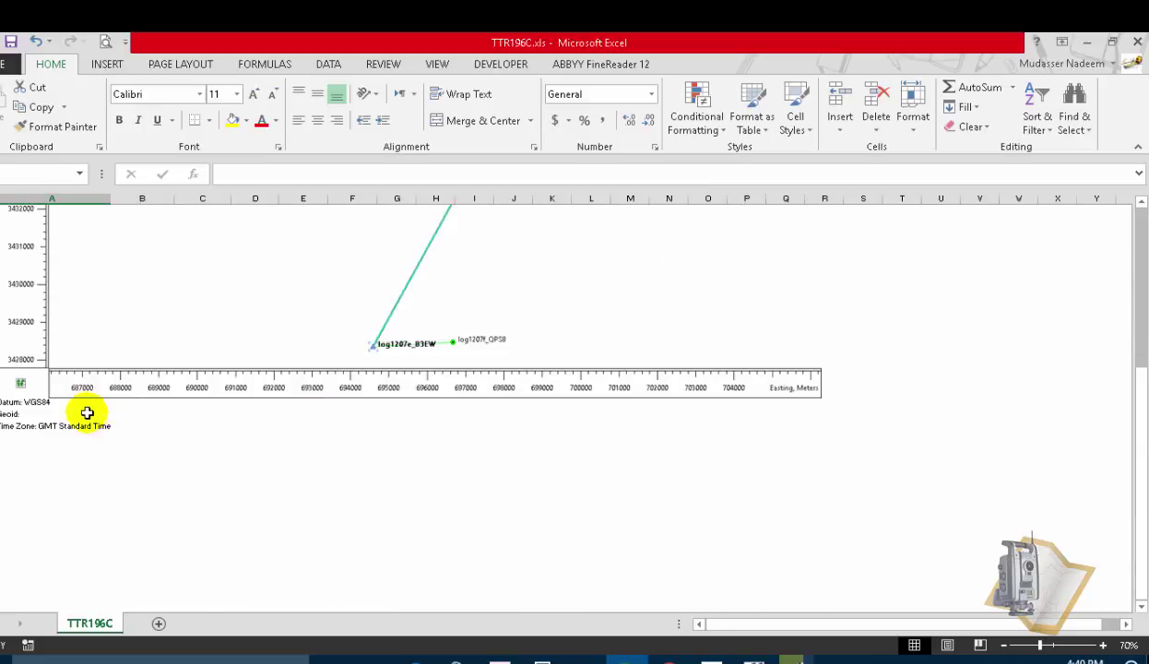
scroll(25, 413, up, 3)
scroll(226, 325, down, 8)
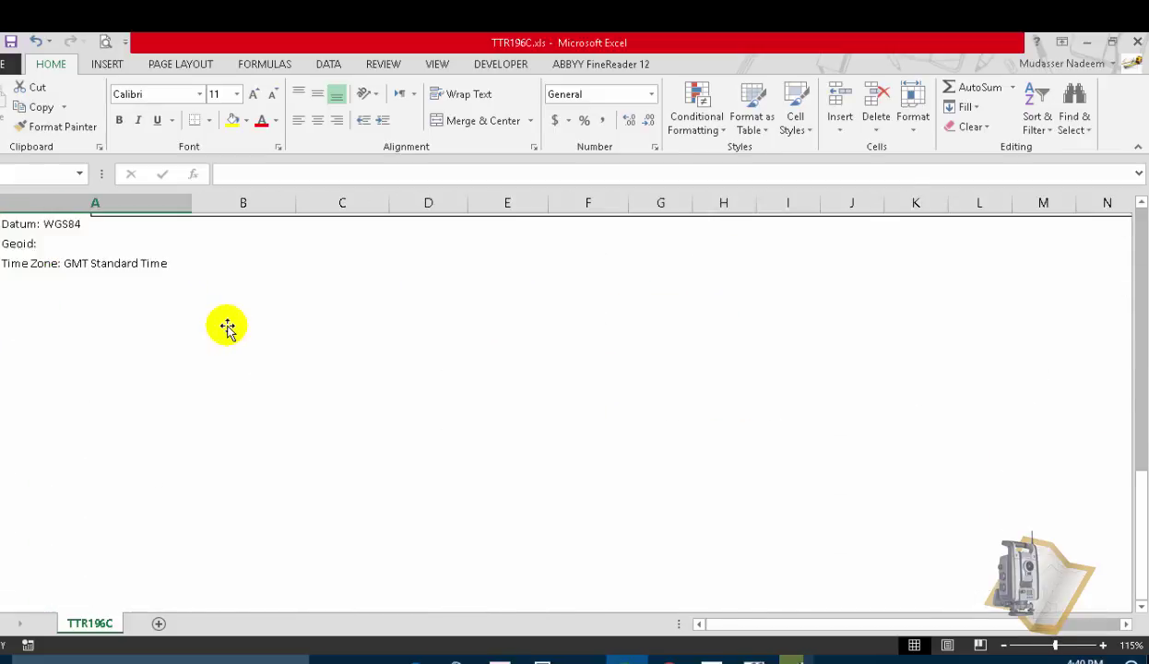
scroll(226, 328, up, 5)
scroll(128, 342, down, 5)
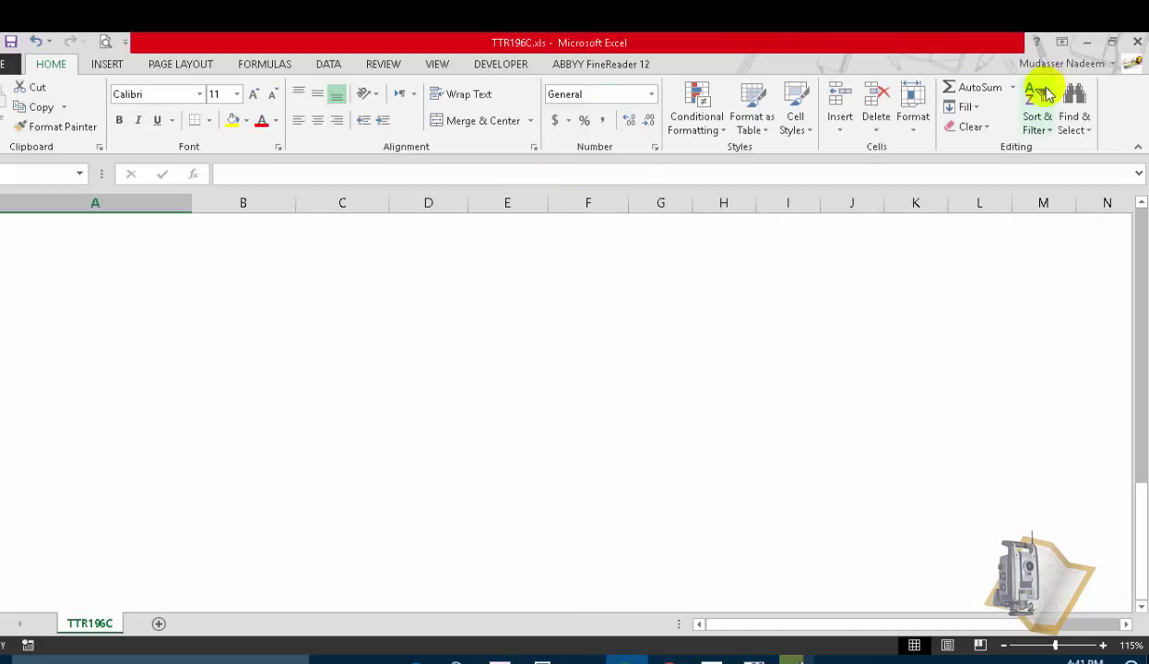
click(1140, 42)
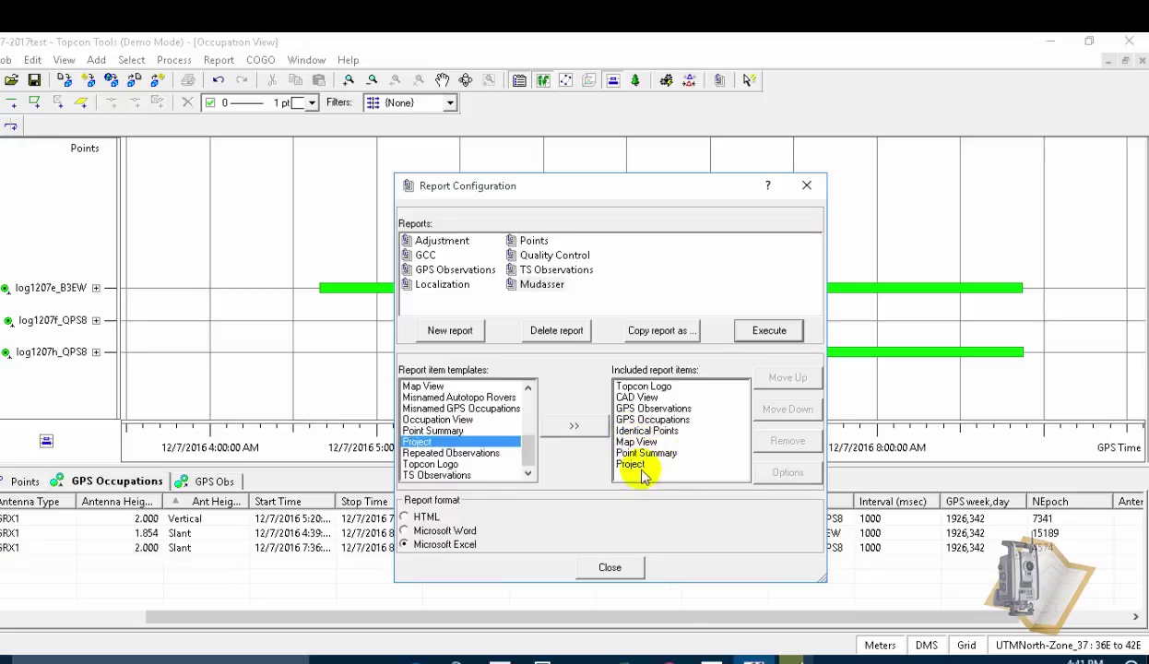
Execute the predefined Adjustment report in HTML format from the report configuration
click(439, 242)
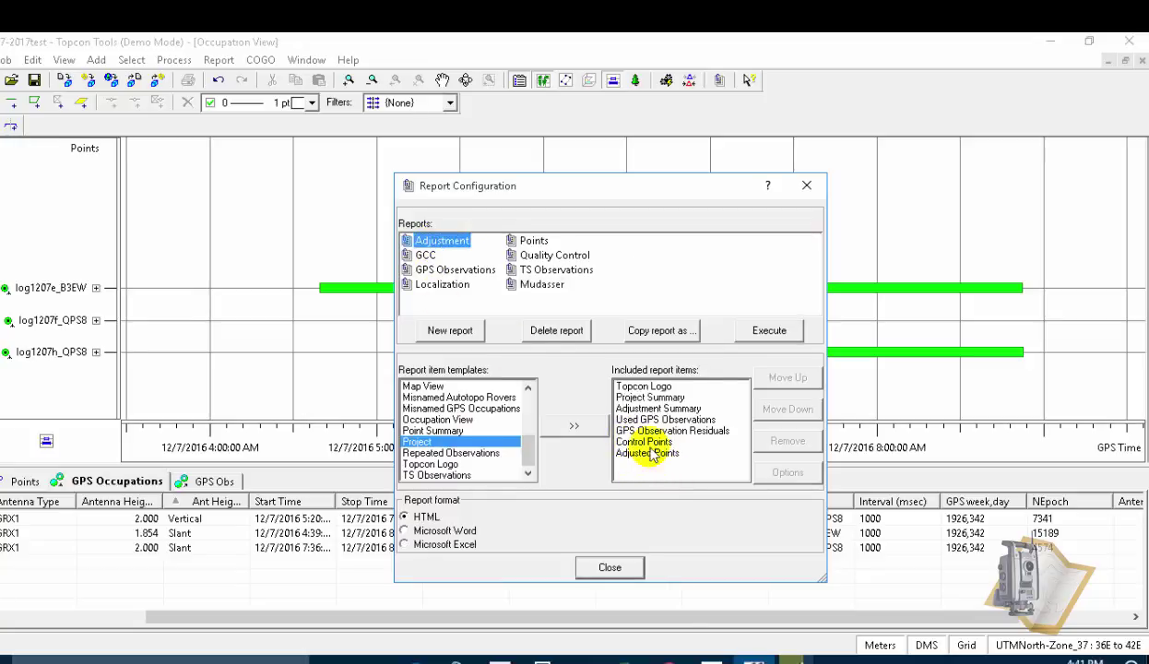
click(769, 331)
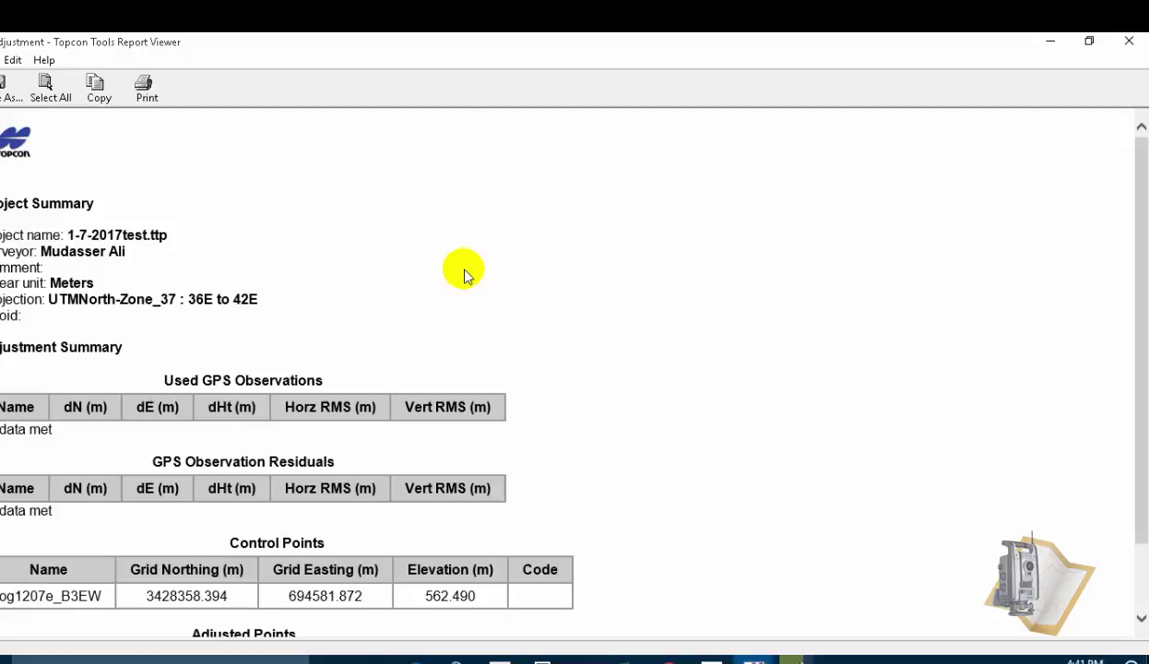
Examine the project summary, GPS observation and control point tables of the HTML Adjustment report, and close it
scroll(464, 275, down, 2)
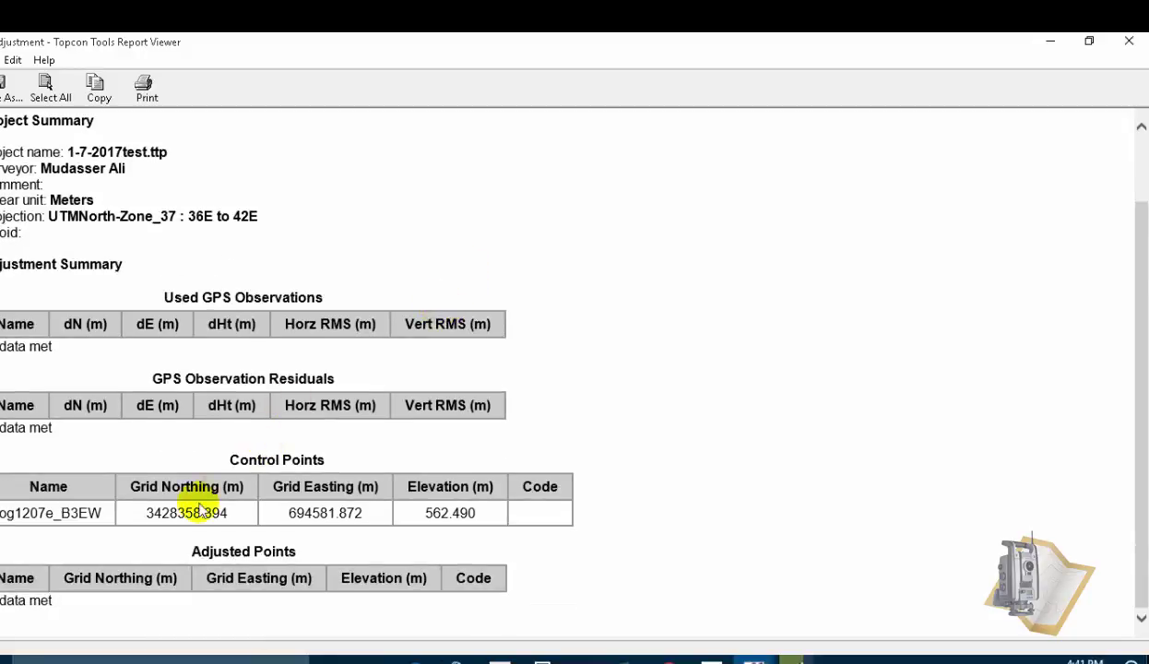
scroll(121, 518, up, 2)
scroll(231, 341, down, 2)
scroll(175, 498, up, 2)
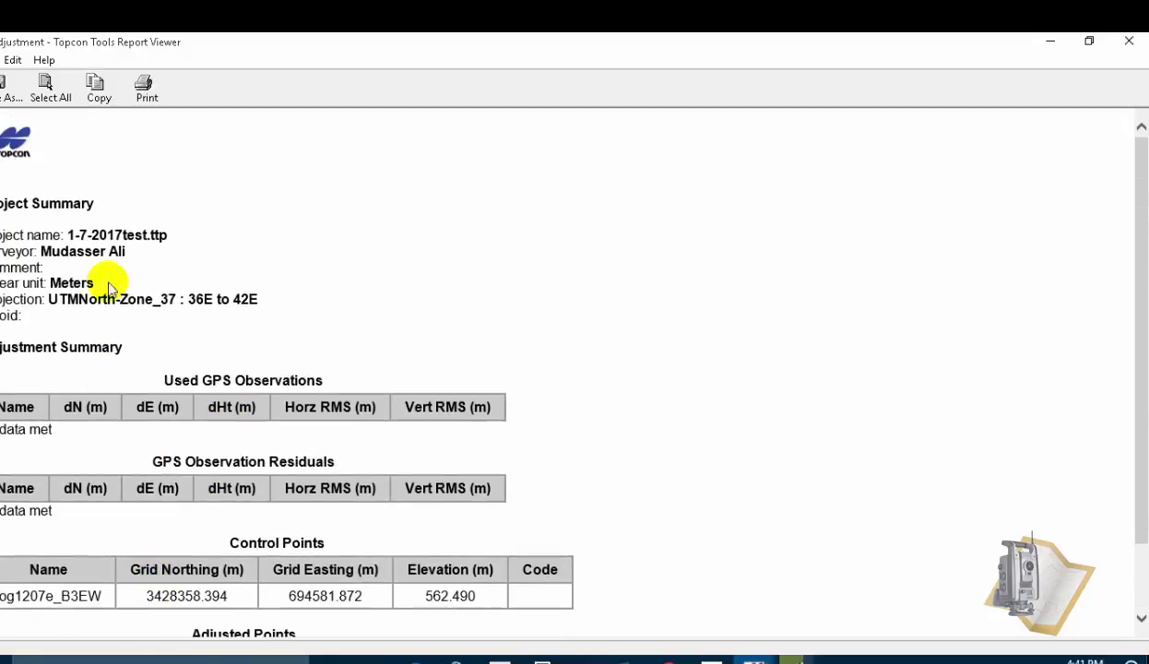
scroll(184, 548, down, 2)
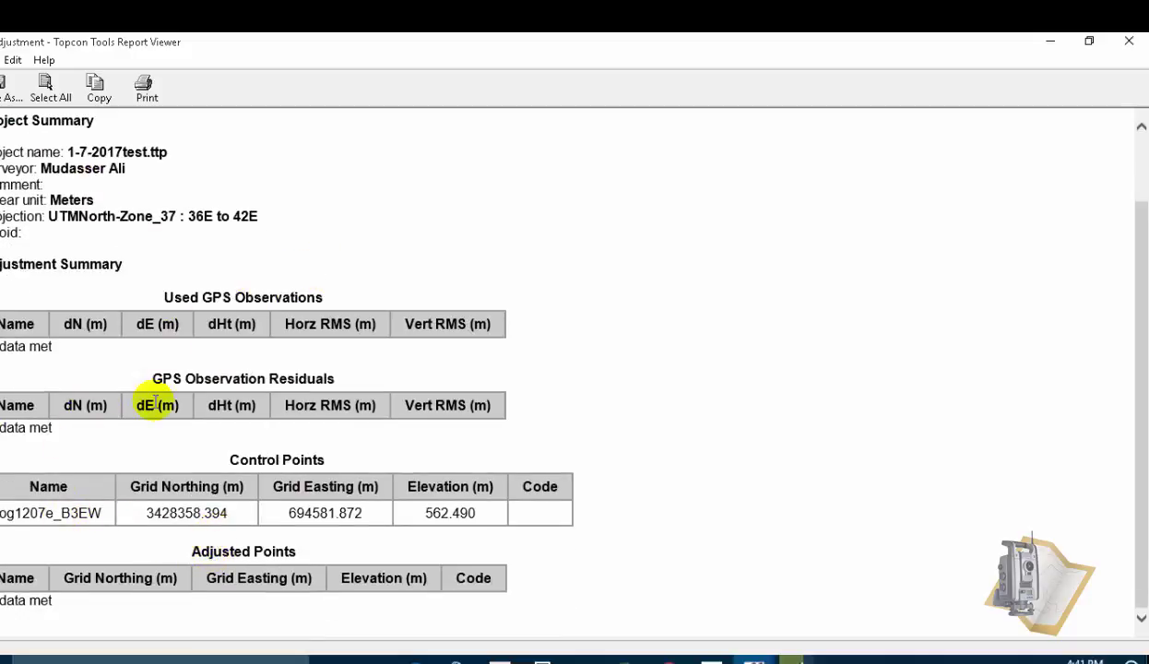
click(1127, 43)
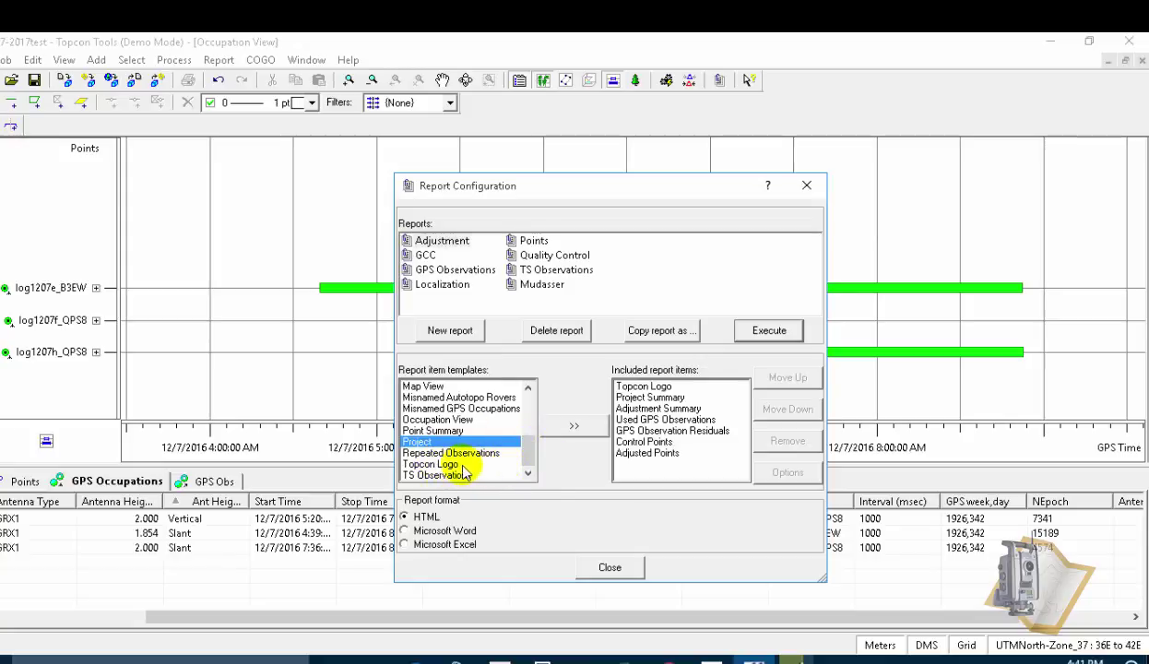
Add the Point Summary item to the Adjustment report and execute the report in HTML format
click(498, 443)
click(466, 453)
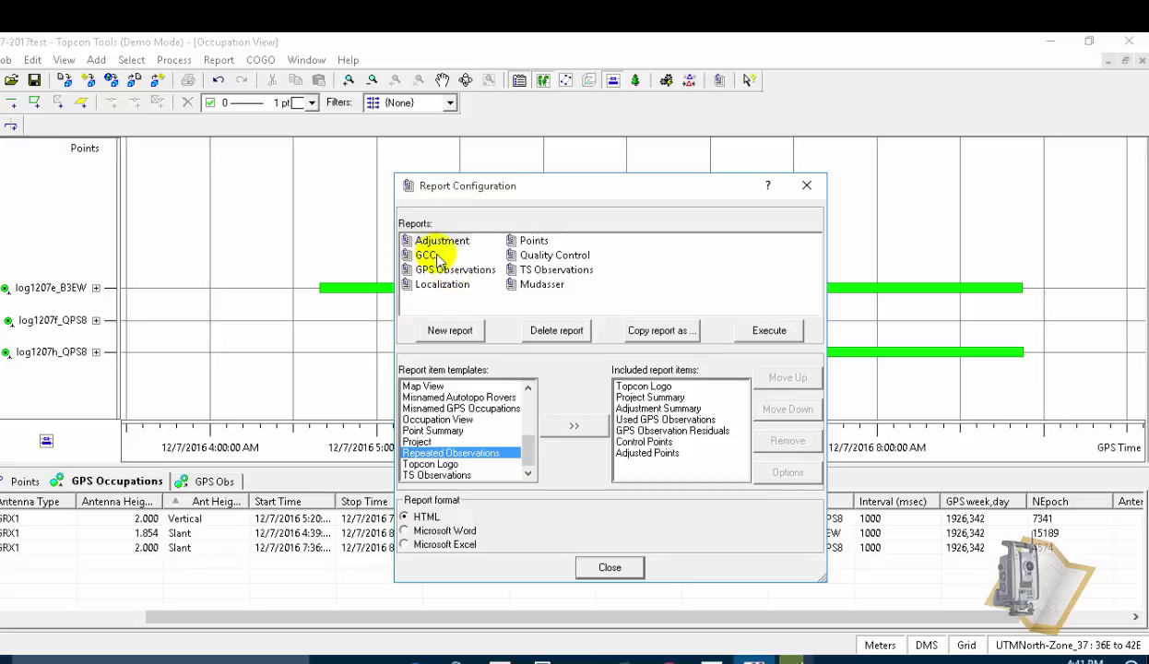
scroll(498, 468, up, 2)
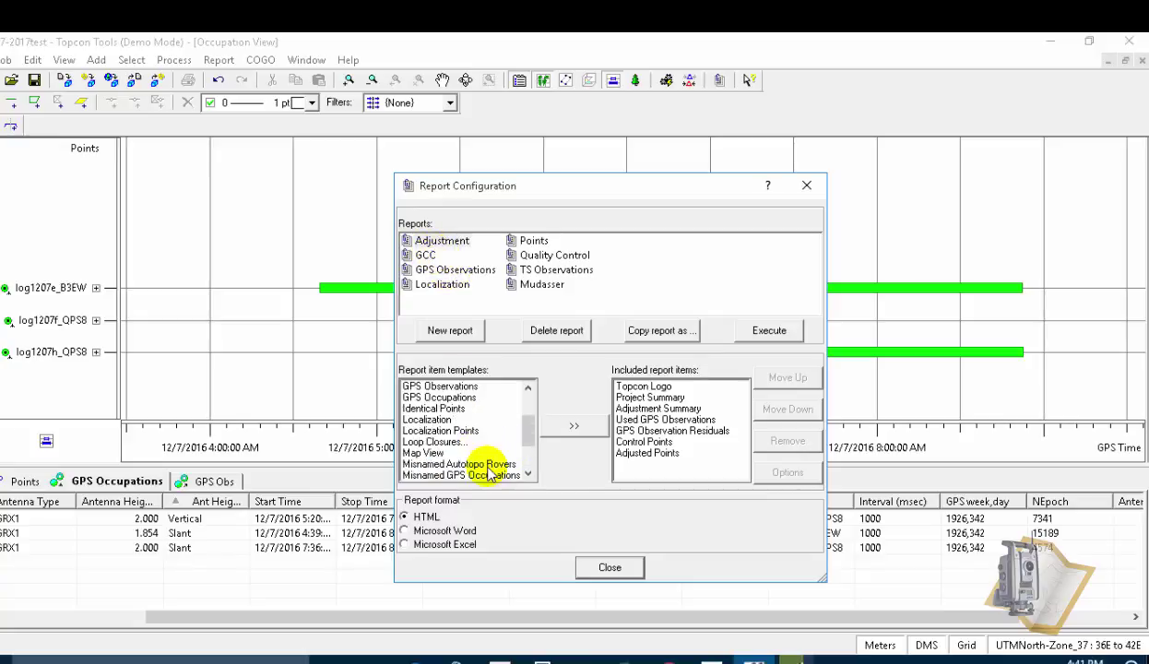
scroll(454, 468, up, 1)
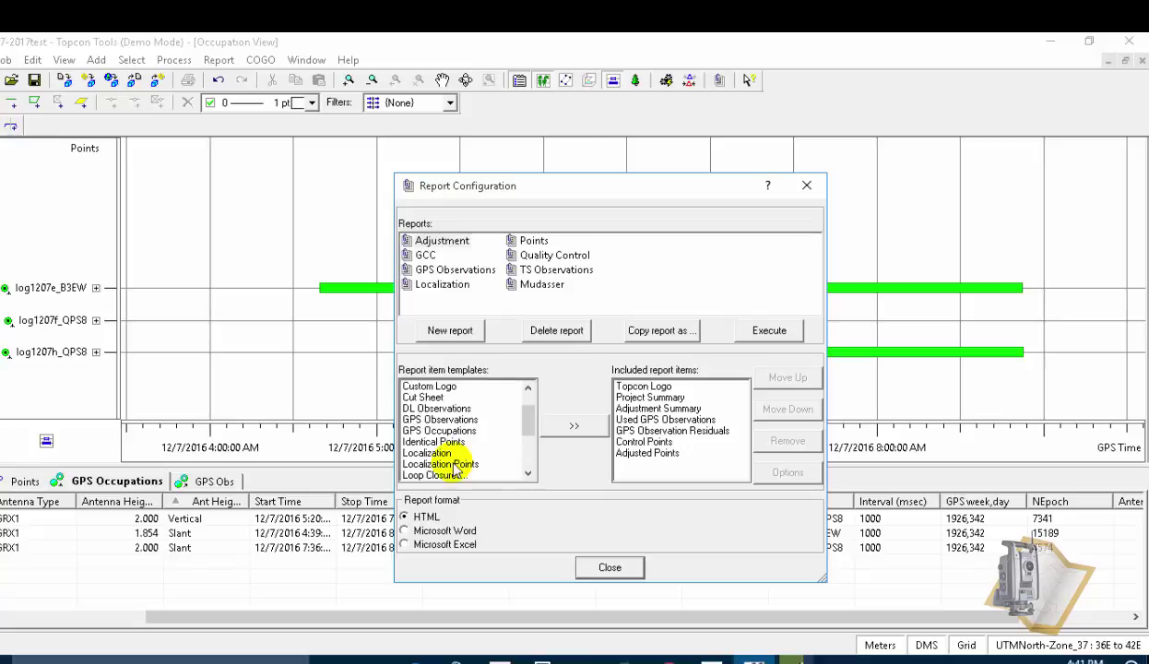
scroll(458, 459, down, 1)
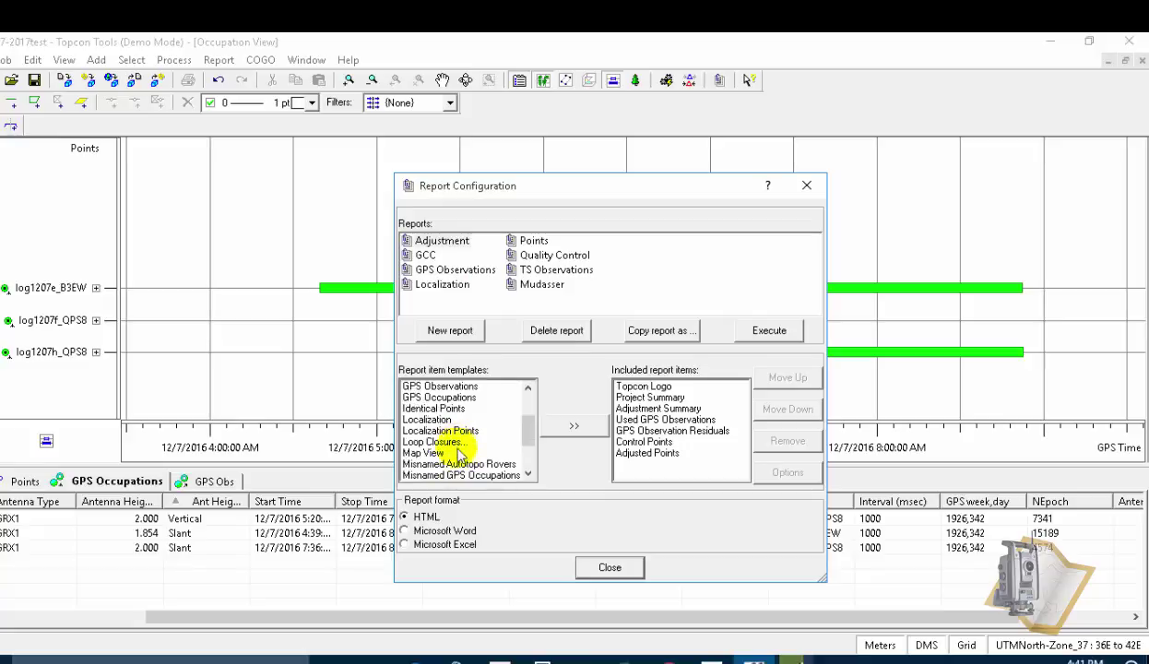
scroll(462, 480, up, 1)
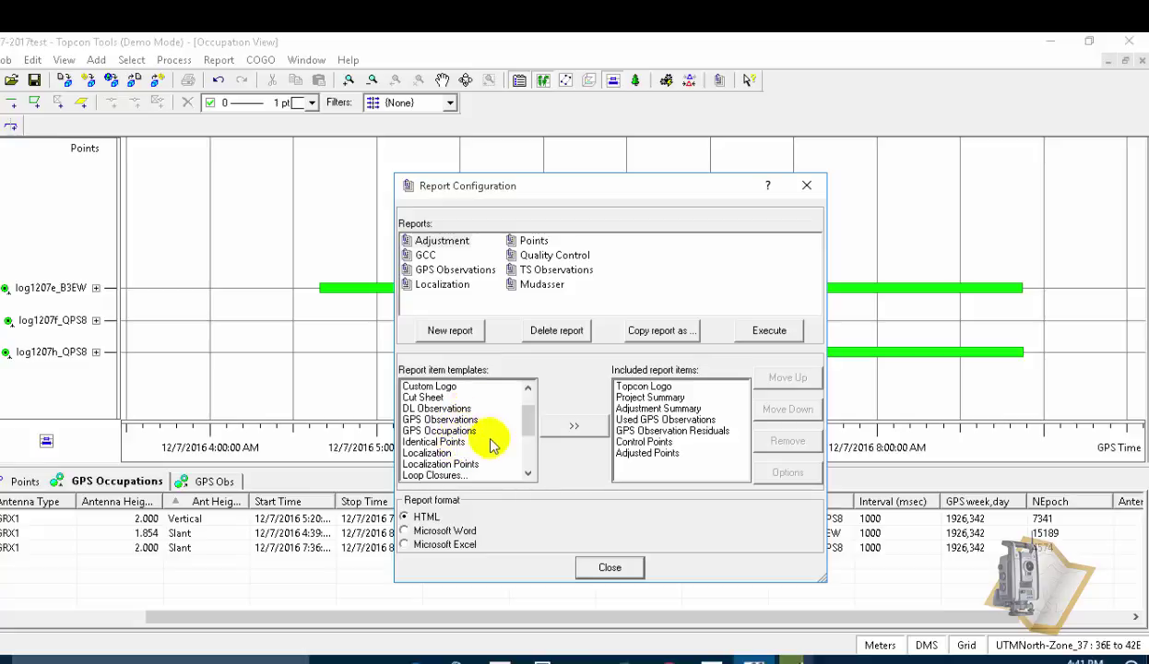
scroll(471, 472, down, 2)
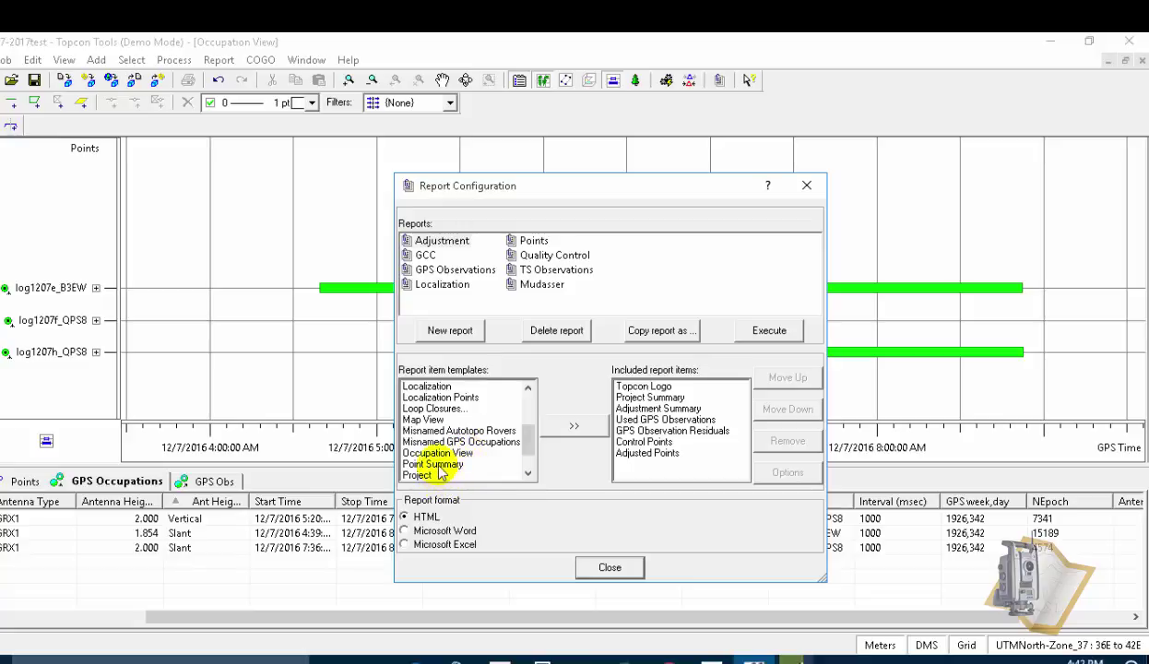
click(452, 464)
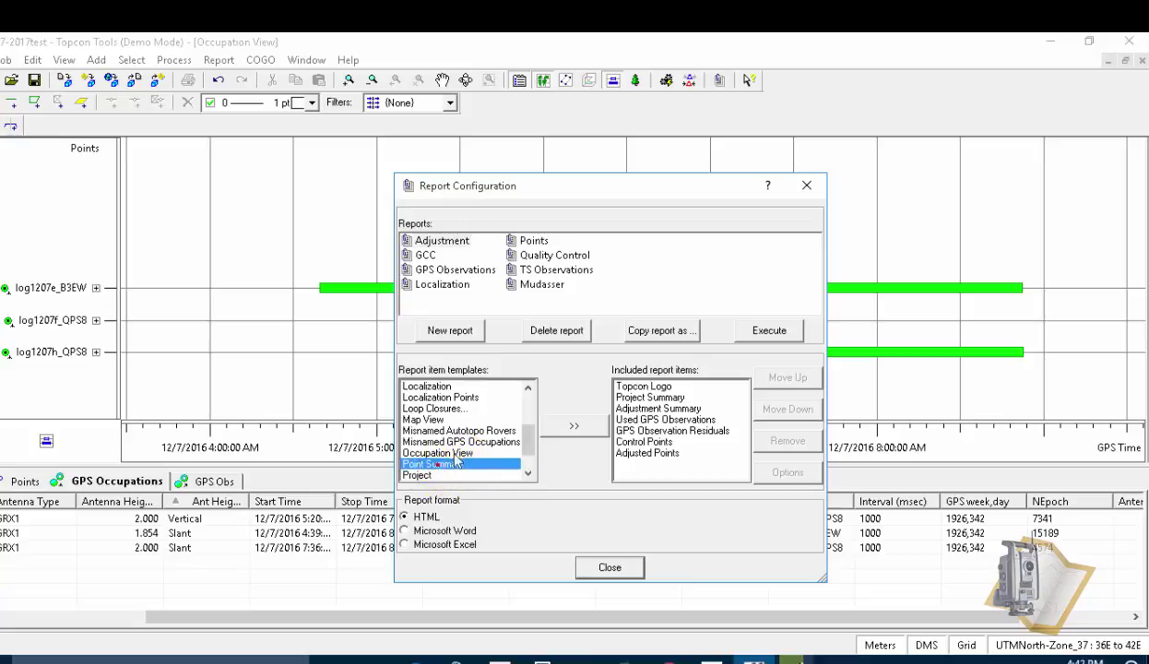
click(564, 427)
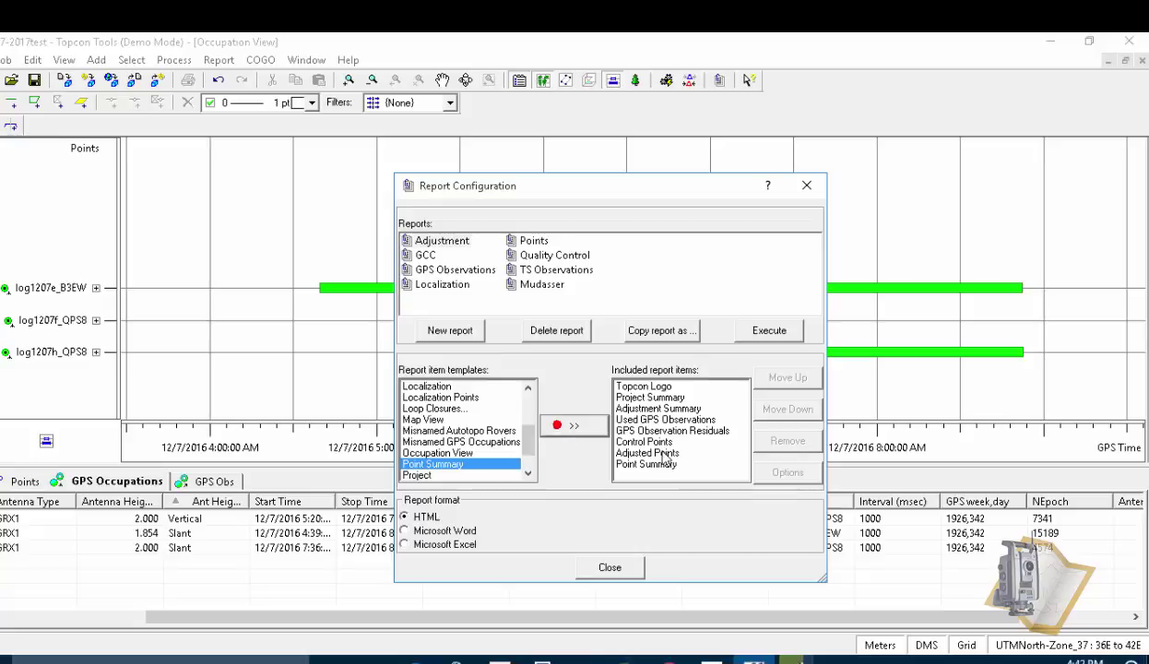
click(771, 331)
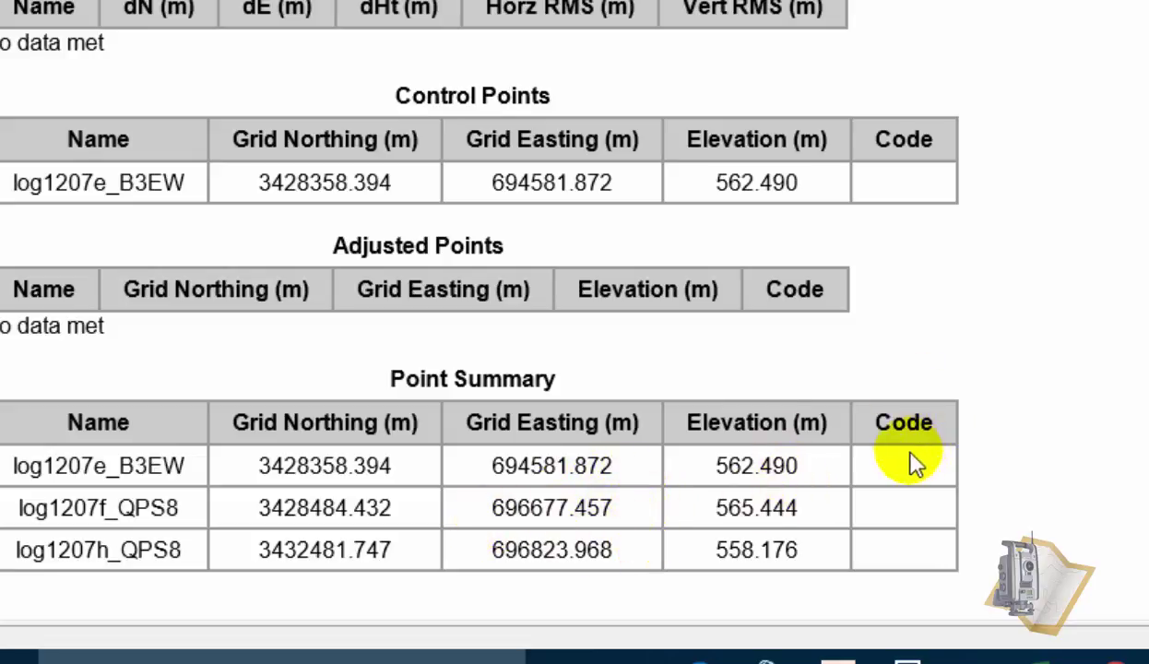
Examine the regenerated Adjustment report and its print settings without printing, and minimize the report
scroll(277, 37, up, 4)
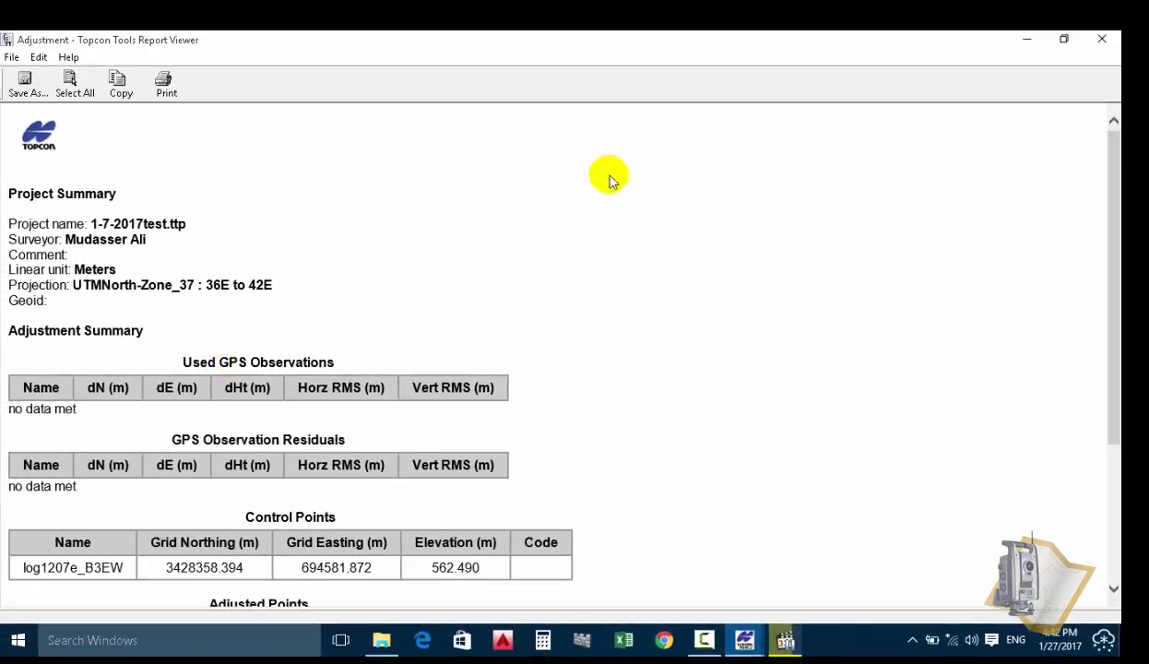
scroll(577, 224, down, 3)
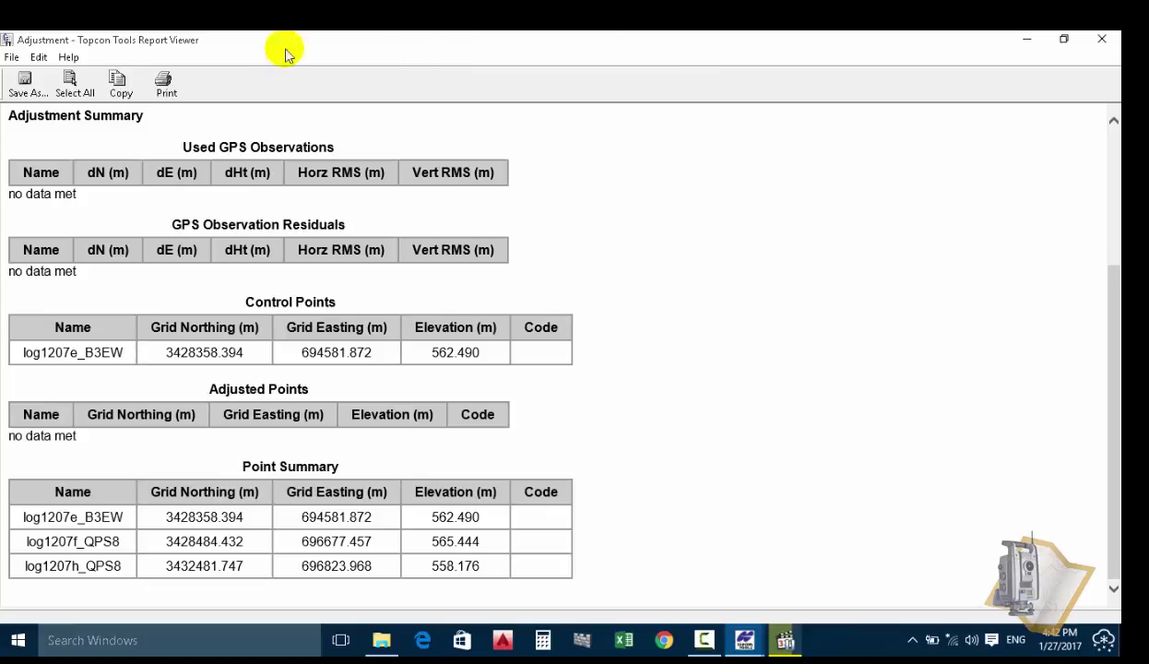
click(167, 83)
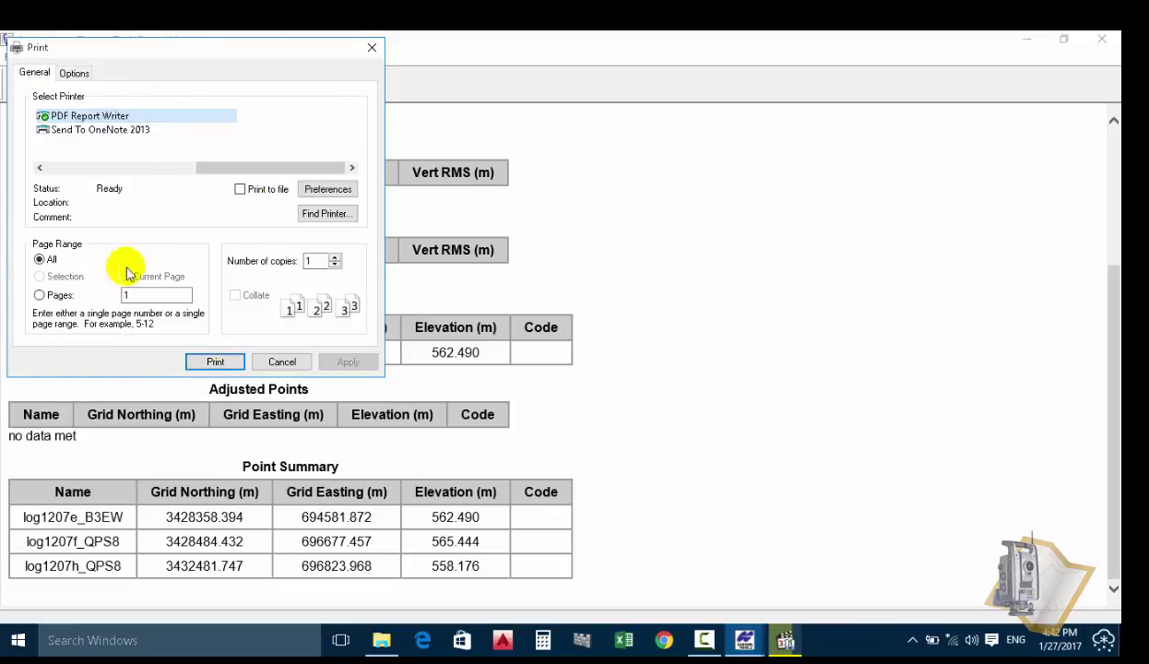
click(290, 362)
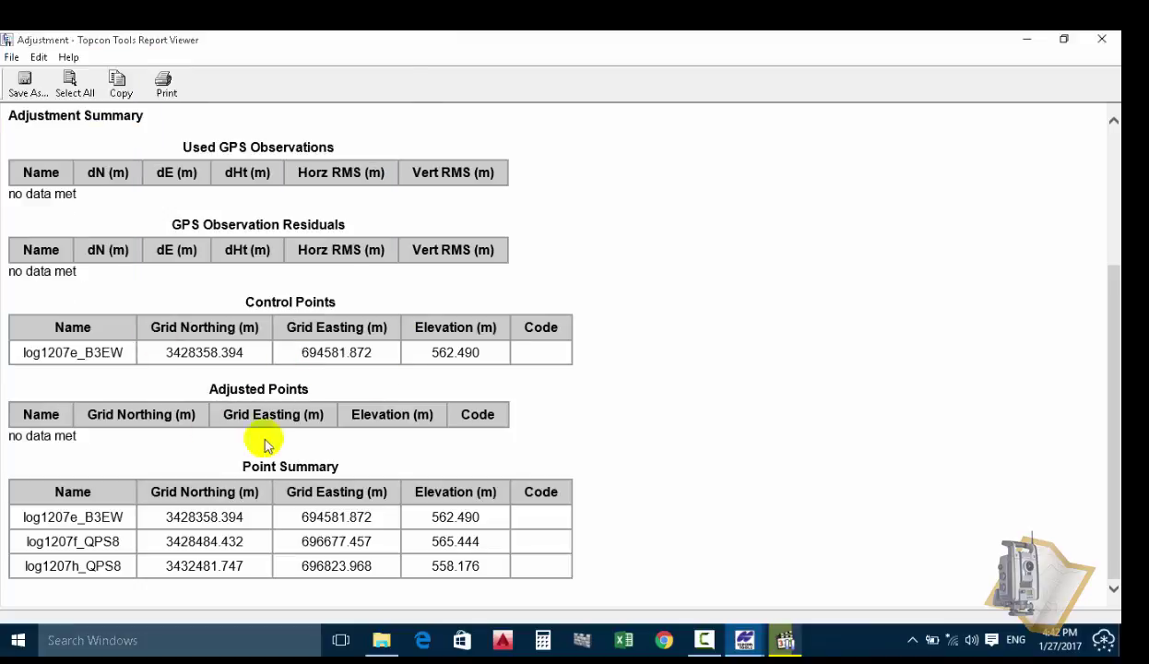
click(1026, 39)
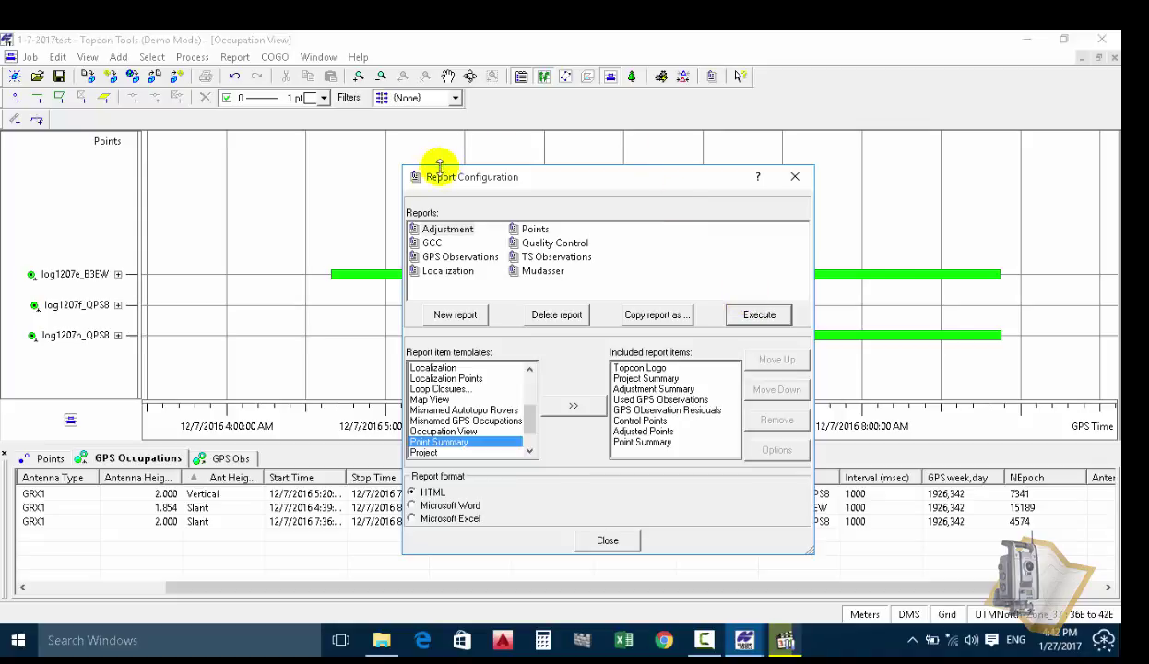
Select the custom report, set its format to HTML and execute it
scroll(443, 420, up, 4)
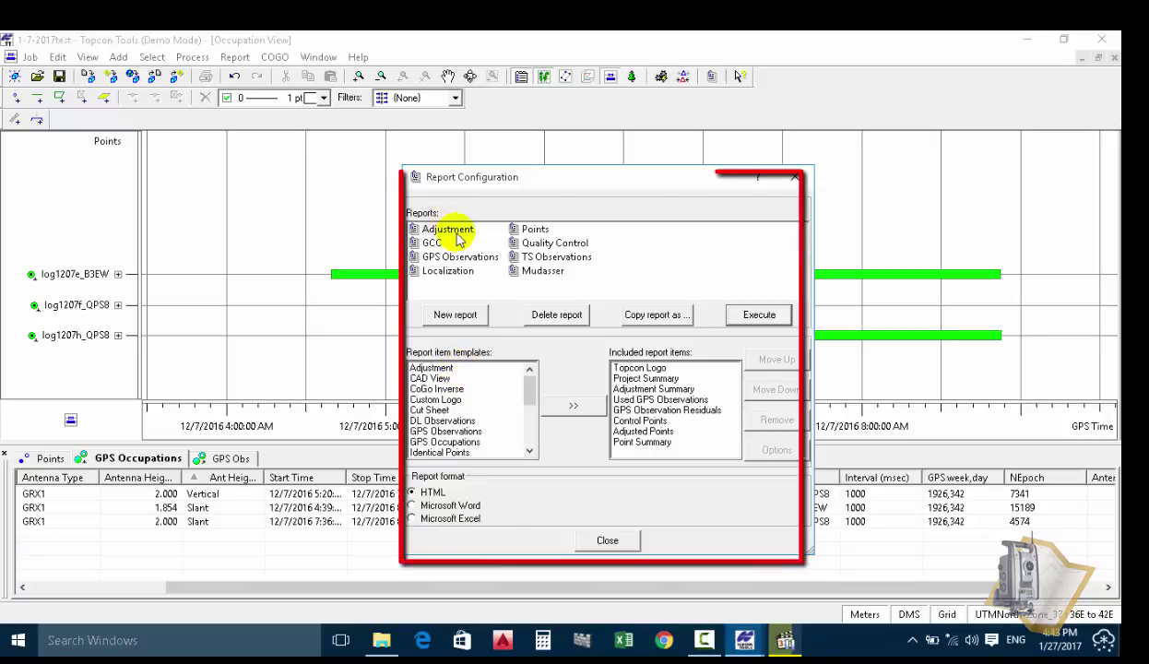
click(533, 274)
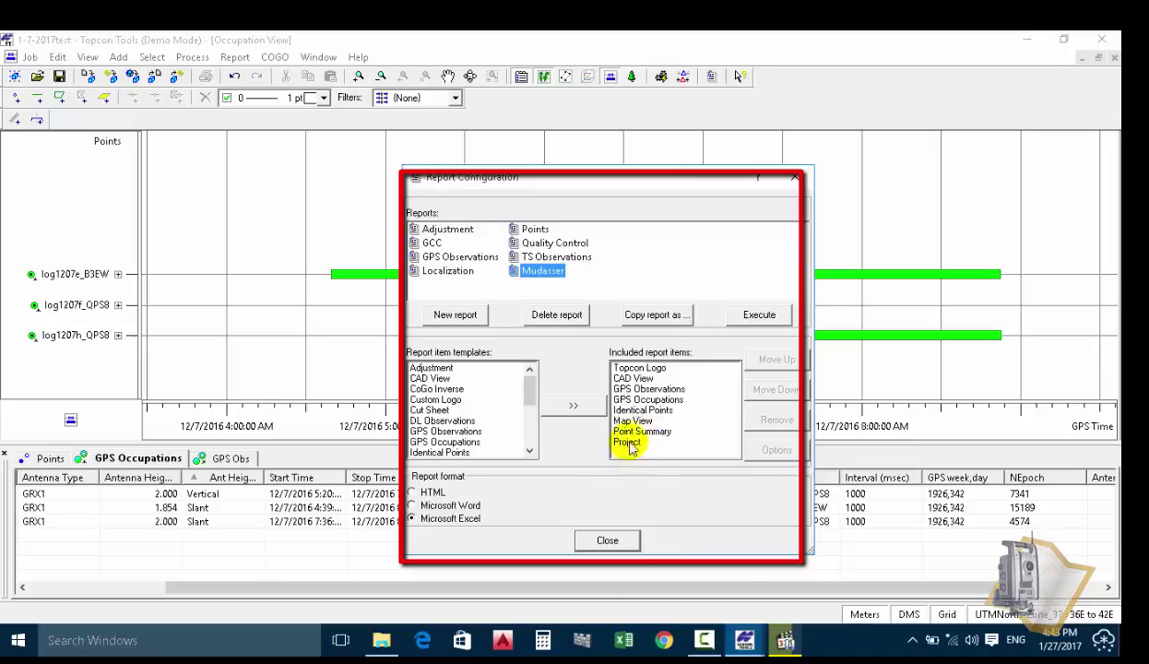
click(663, 433)
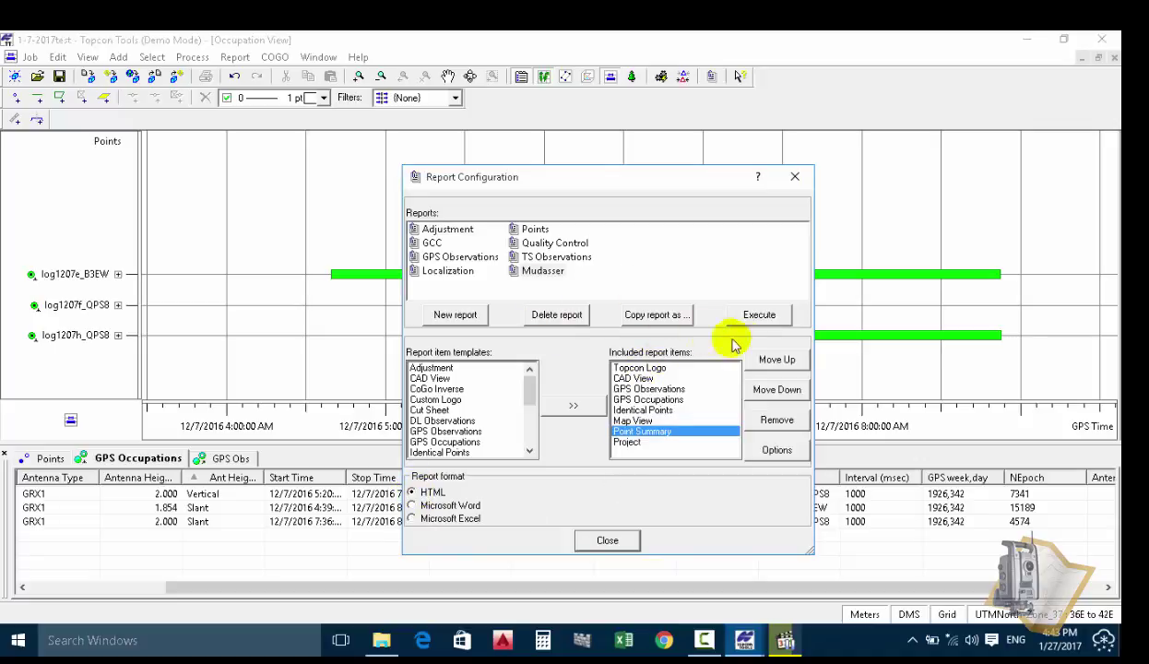
click(760, 318)
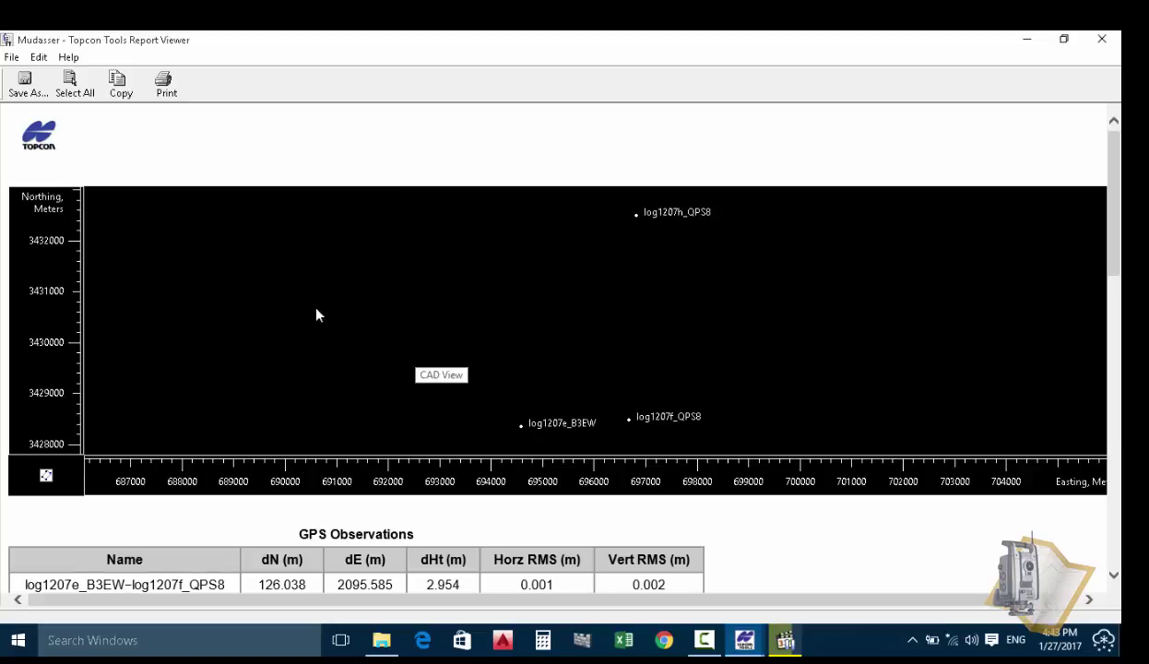
Examine the CAD view, GPS observations, GPS occupations, identical points and map view in the custom HTML report
scroll(308, 318, down, 3)
scroll(304, 318, down, 2)
scroll(300, 323, up, 4)
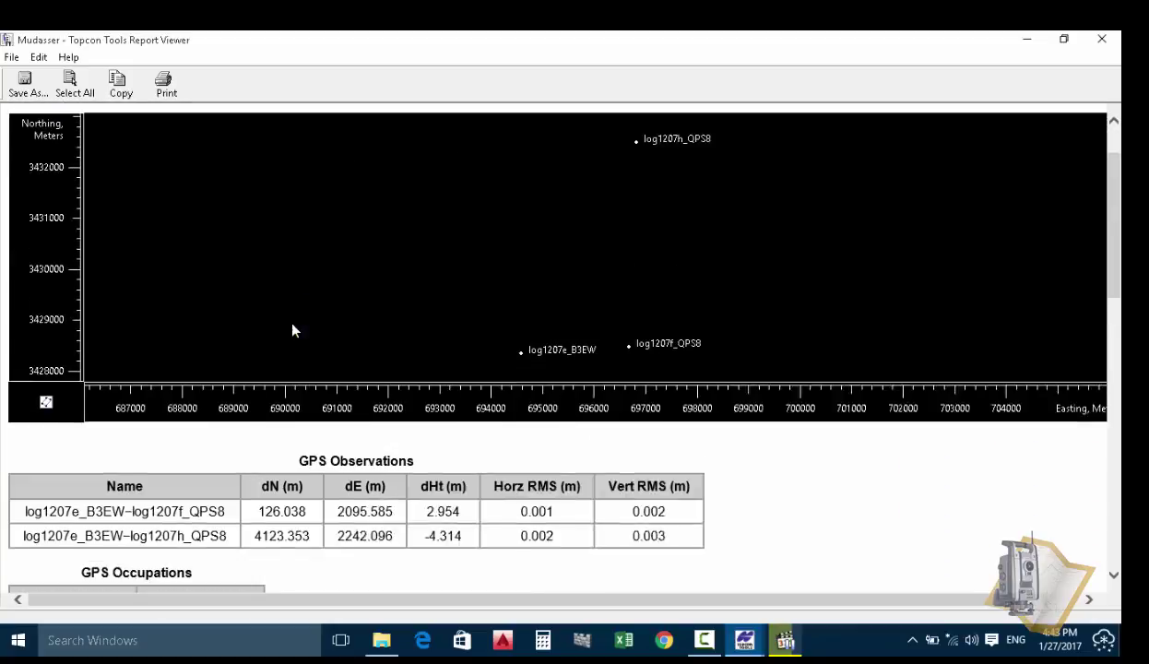
scroll(293, 330, up, 1)
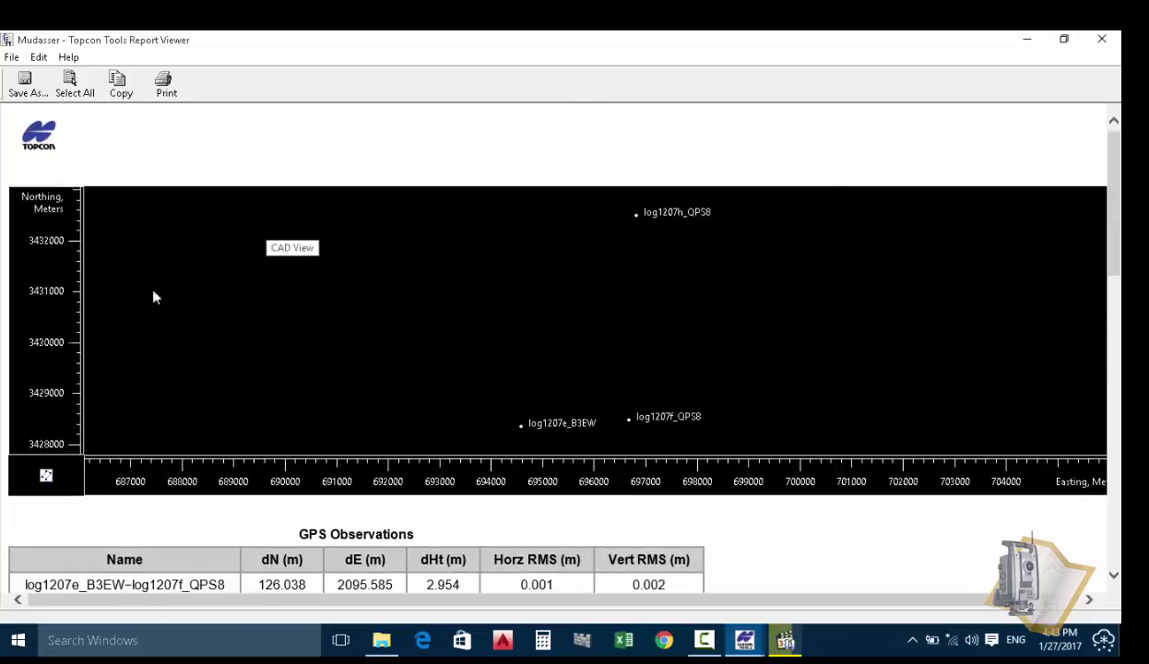
scroll(155, 285, down, 5)
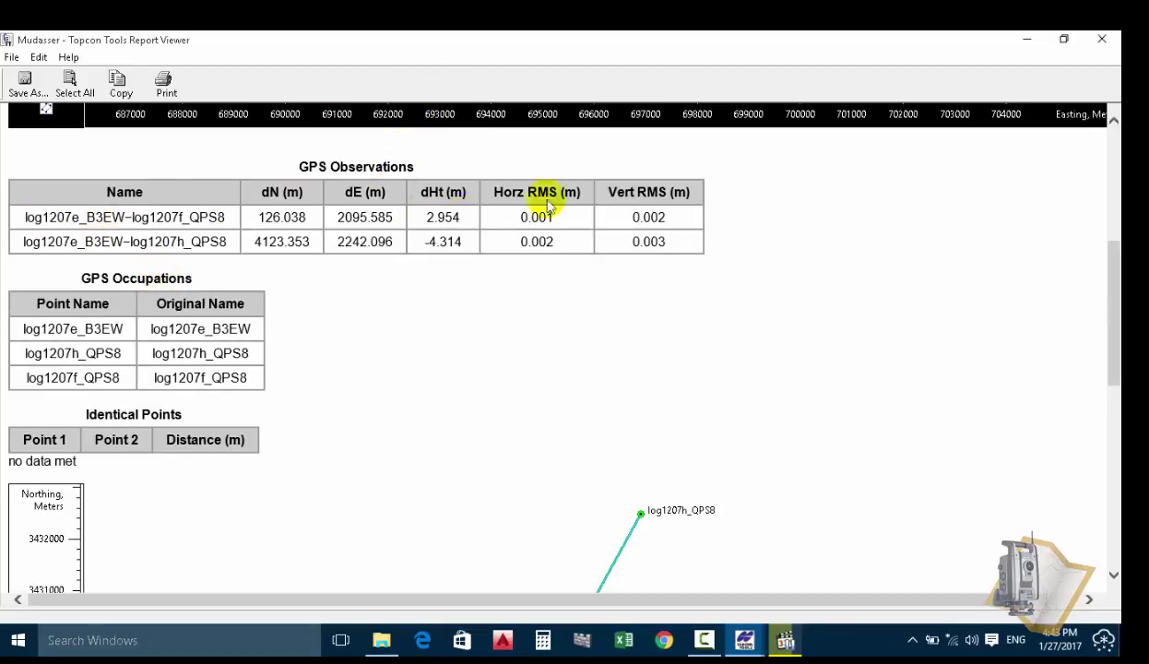
scroll(659, 221, down, 2)
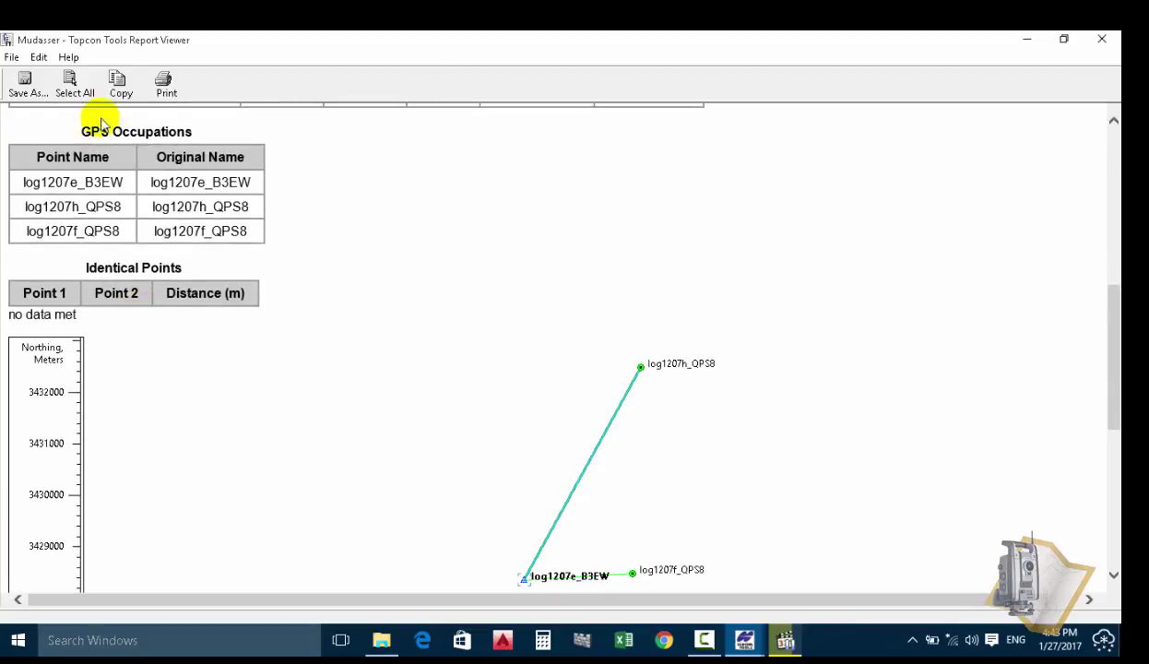
scroll(116, 221, down, 3)
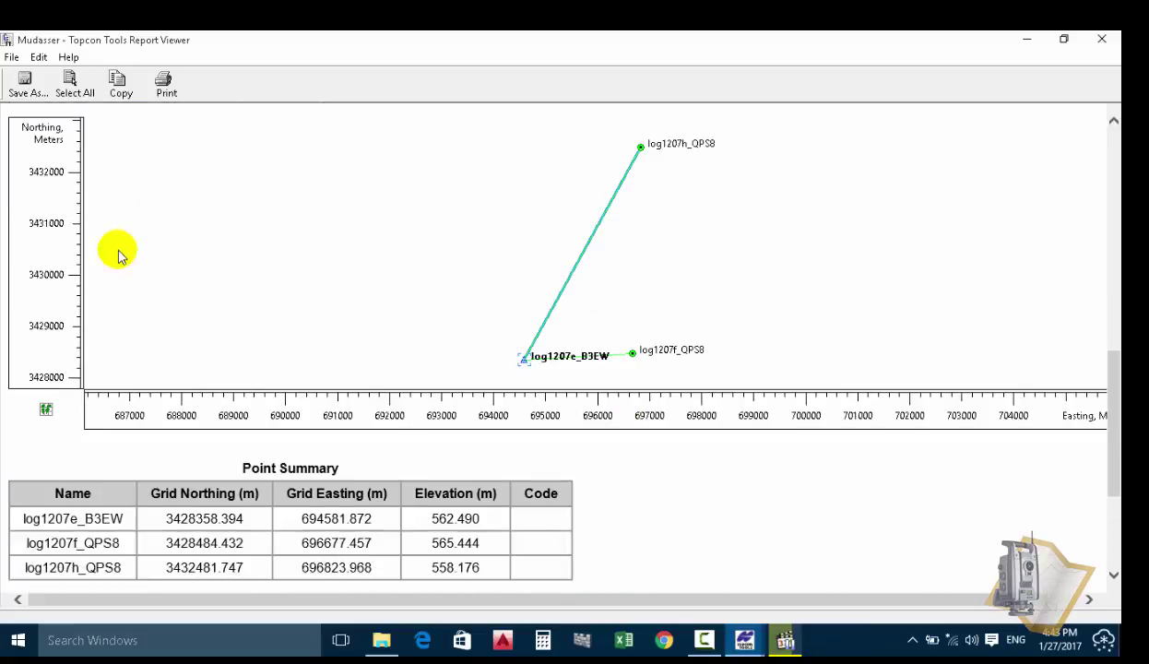
scroll(118, 251, up, 2)
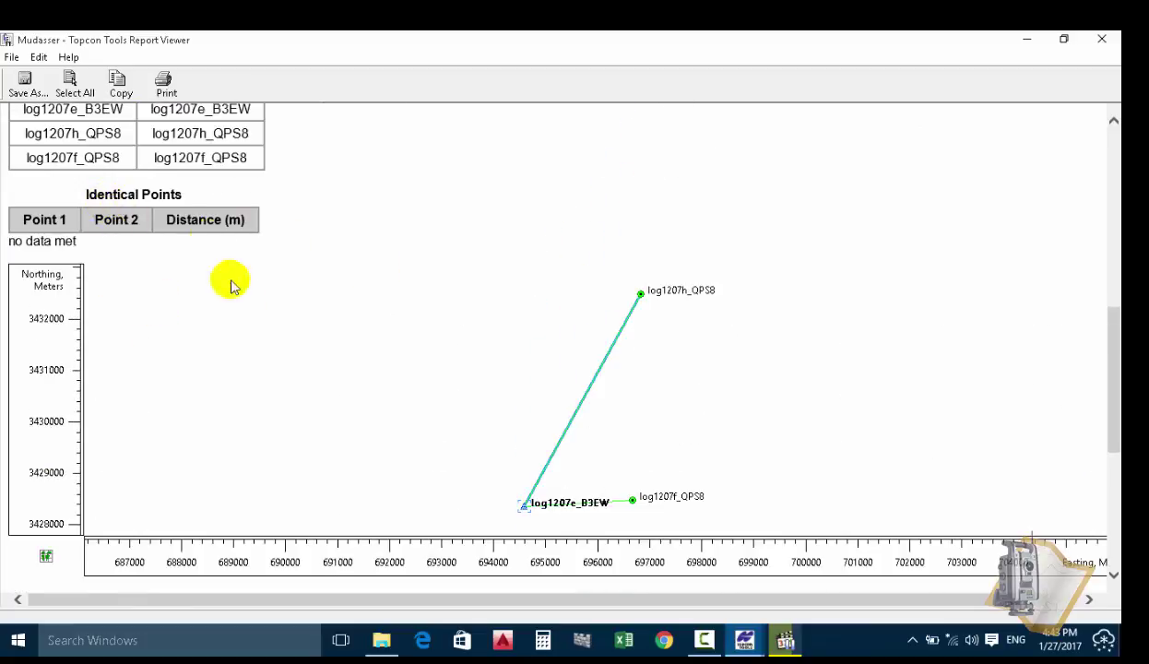
Examine the point summary and the project details, including the project folder, at the end of the custom report
scroll(609, 316, down, 4)
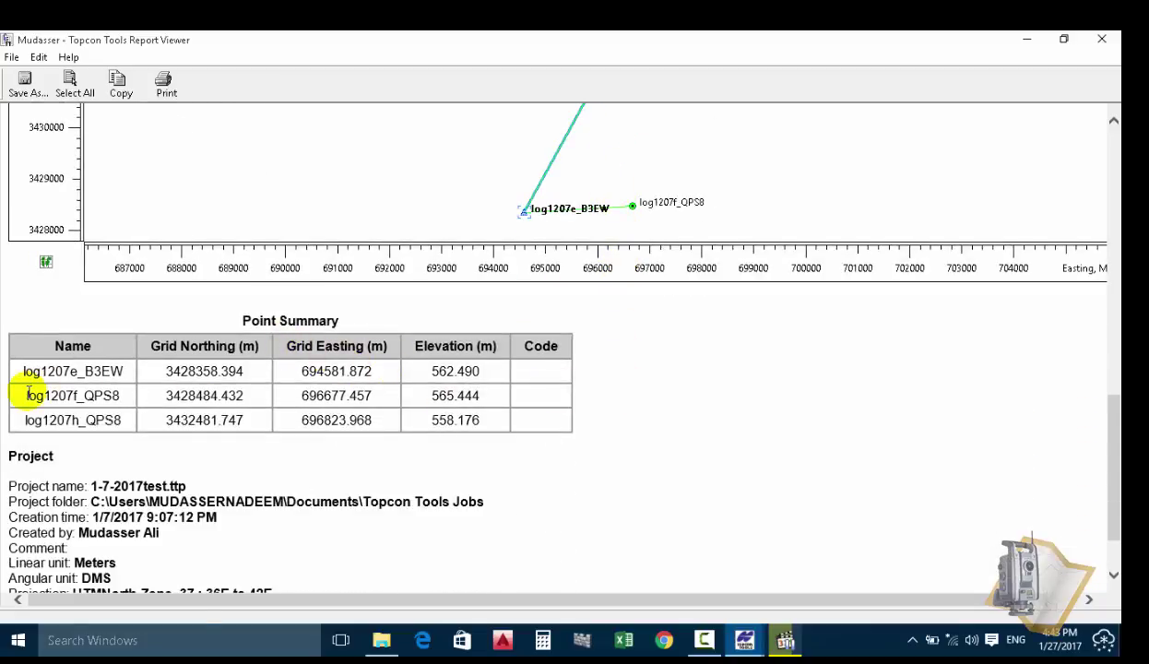
scroll(106, 416, down, 1)
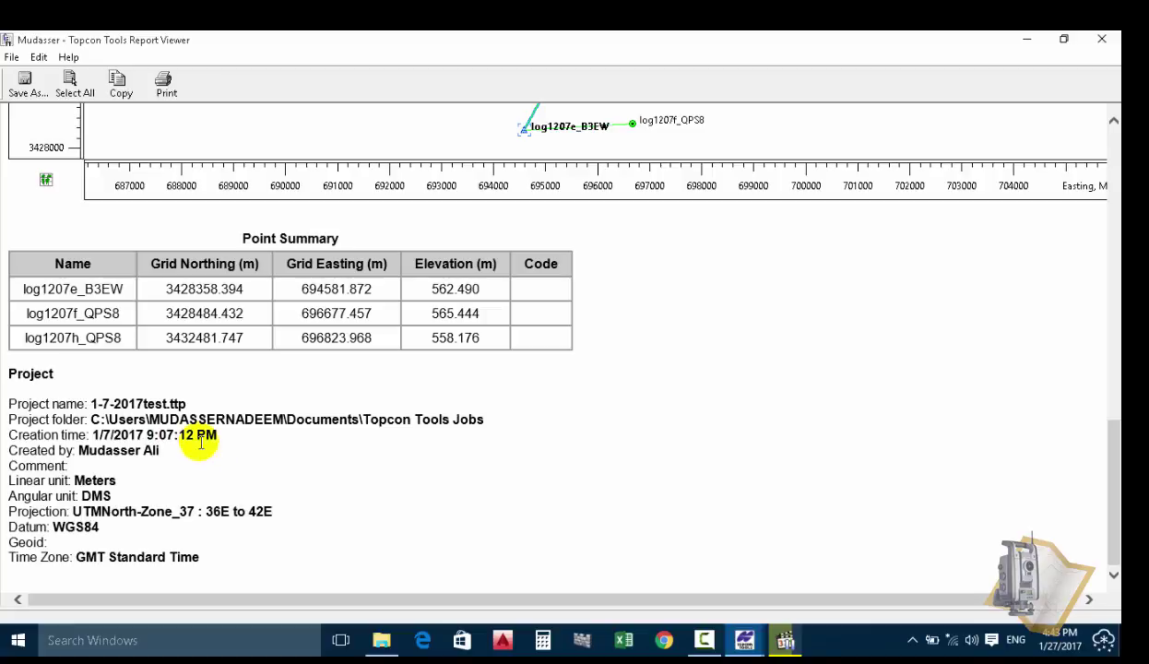
triple_click(482, 422)
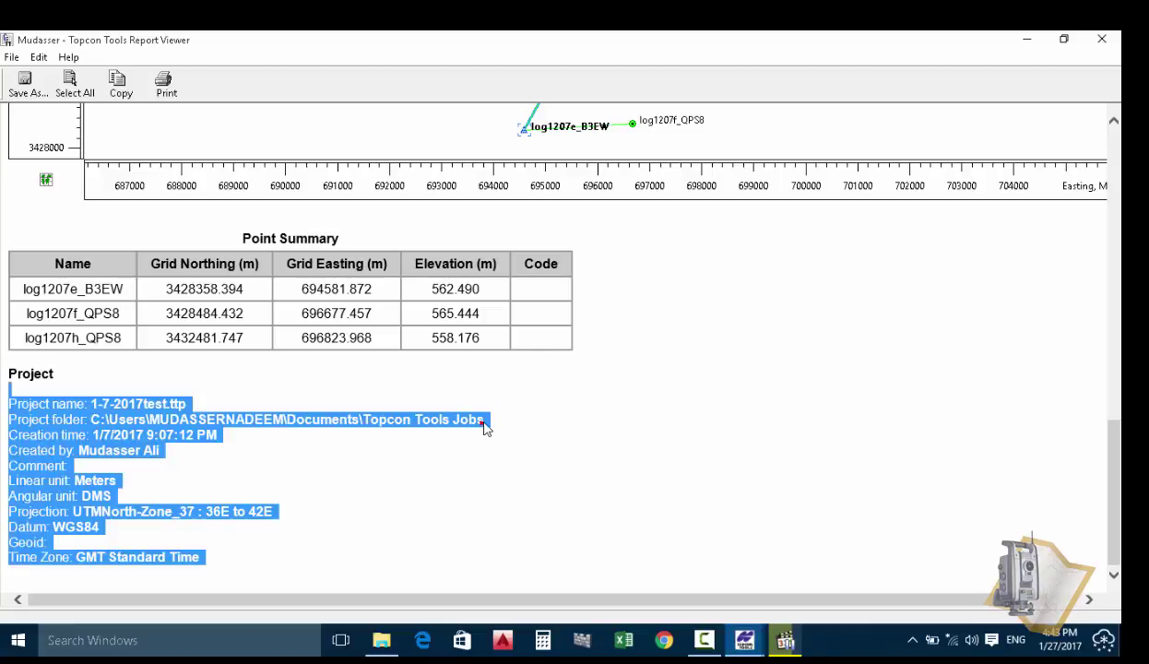
click(489, 425)
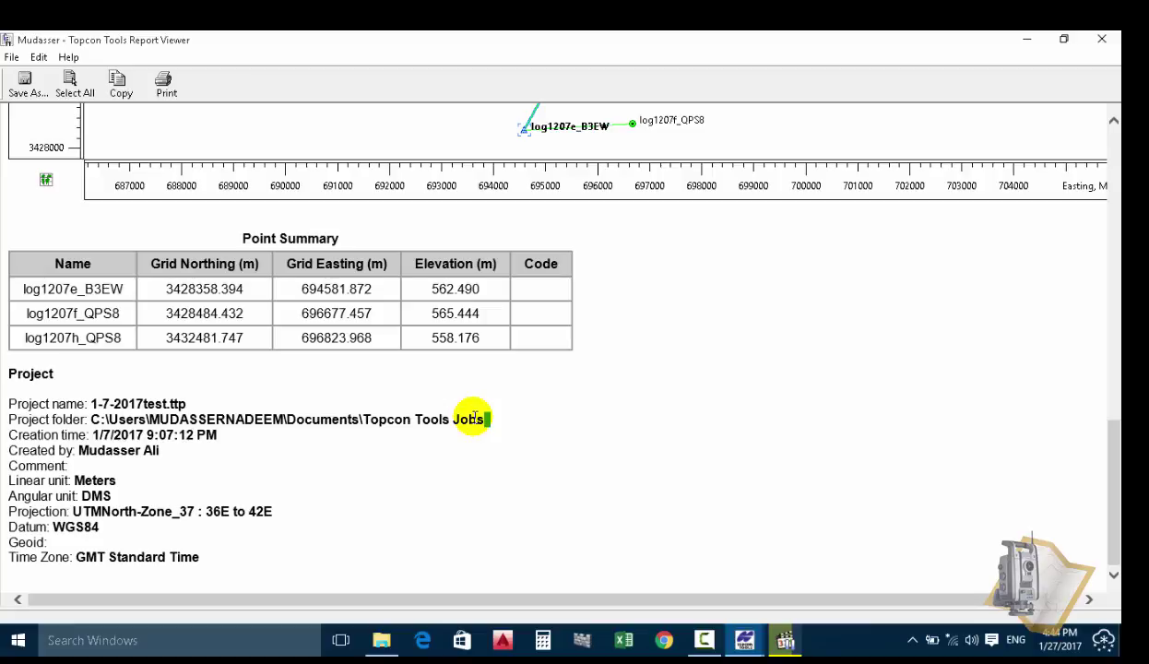
scroll(184, 496, up, 5)
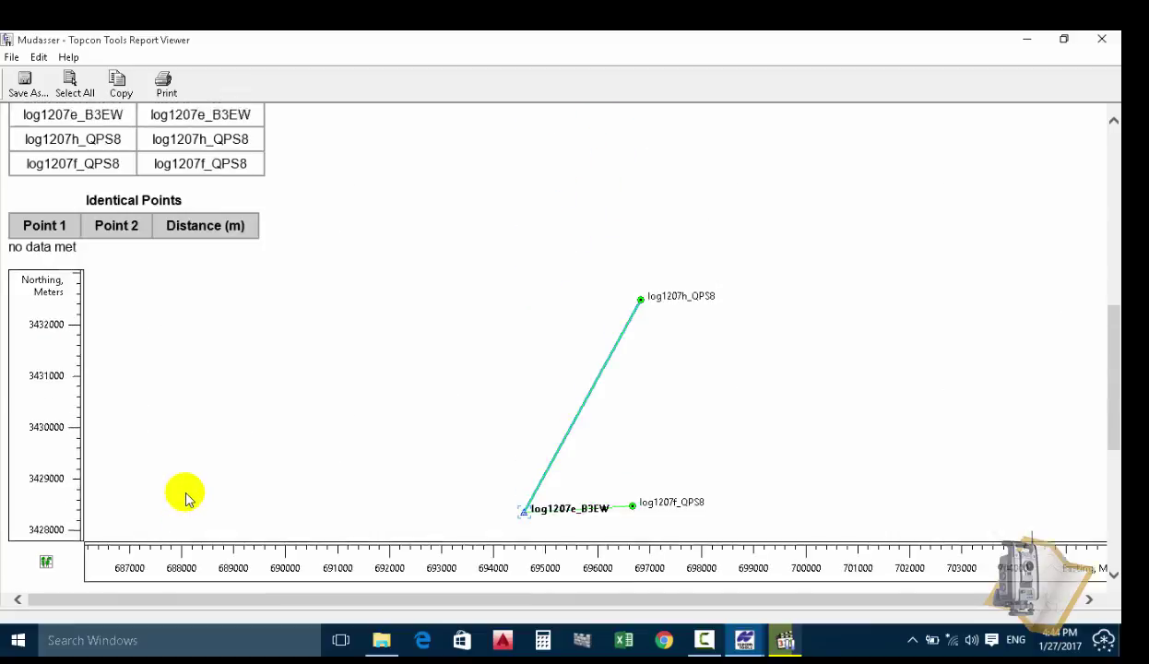
scroll(174, 286, up, 10)
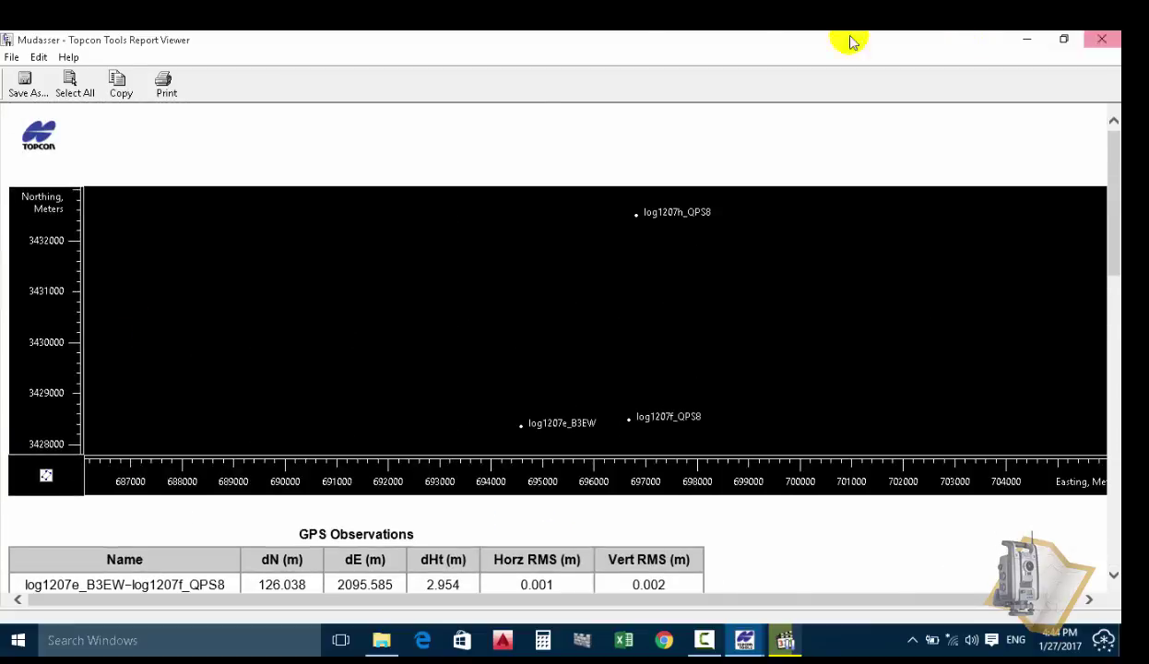
Minimize the custom report and bring the 1-7-2017test job window with its Occupation View to the front
click(1026, 39)
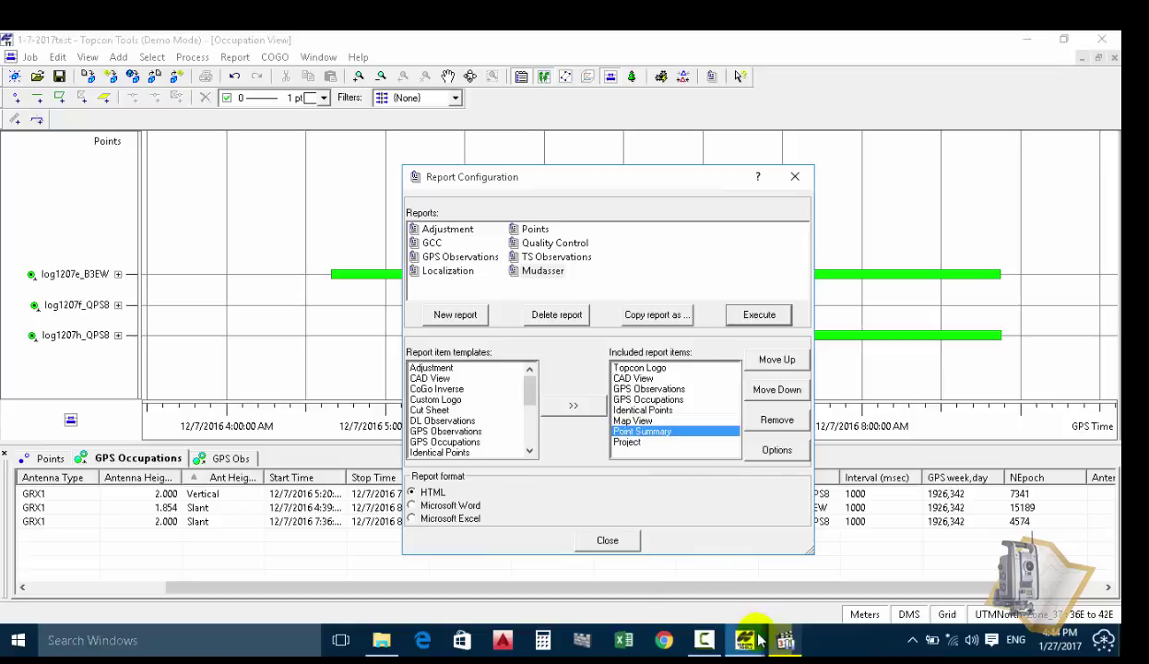
mouse_move(749, 650)
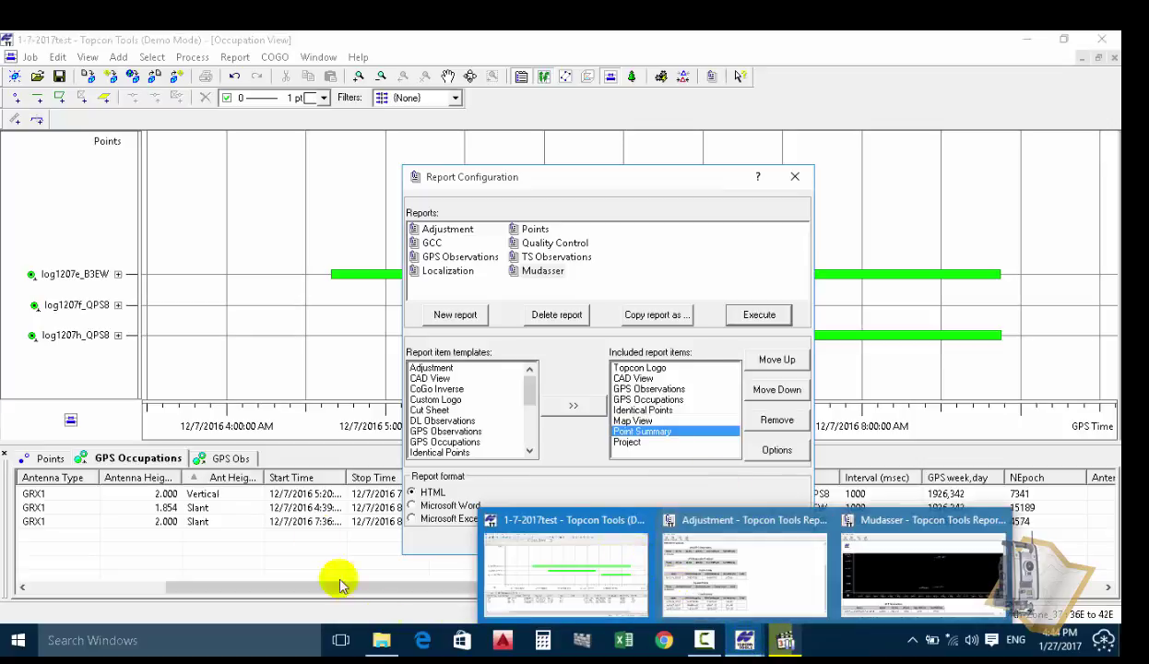
click(632, 543)
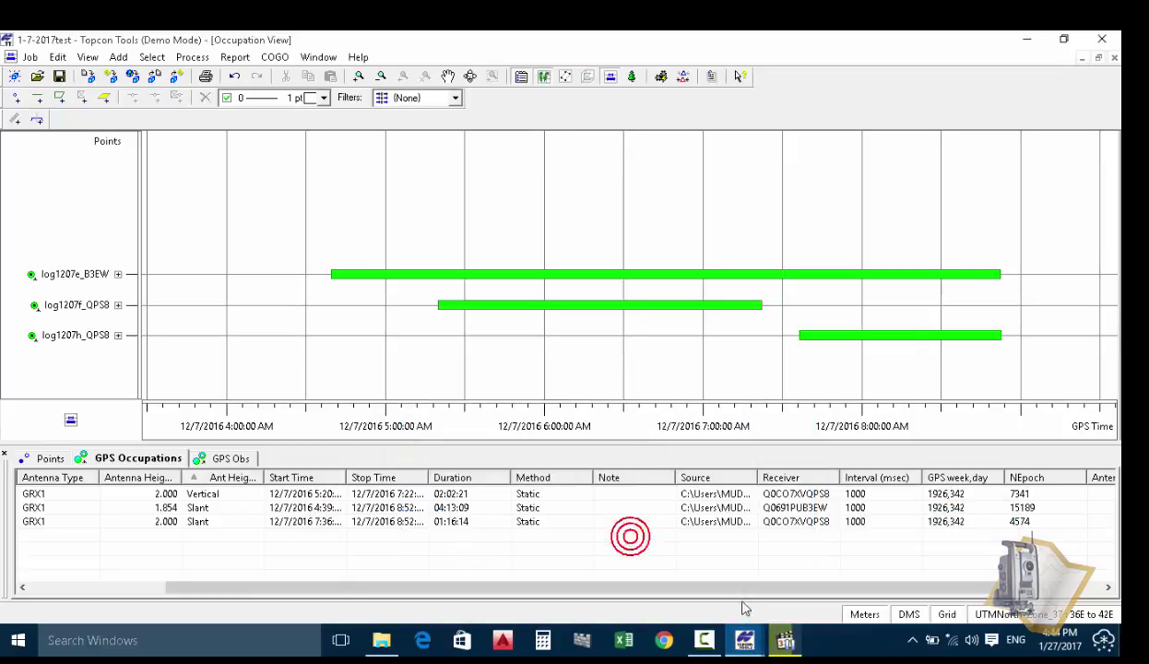